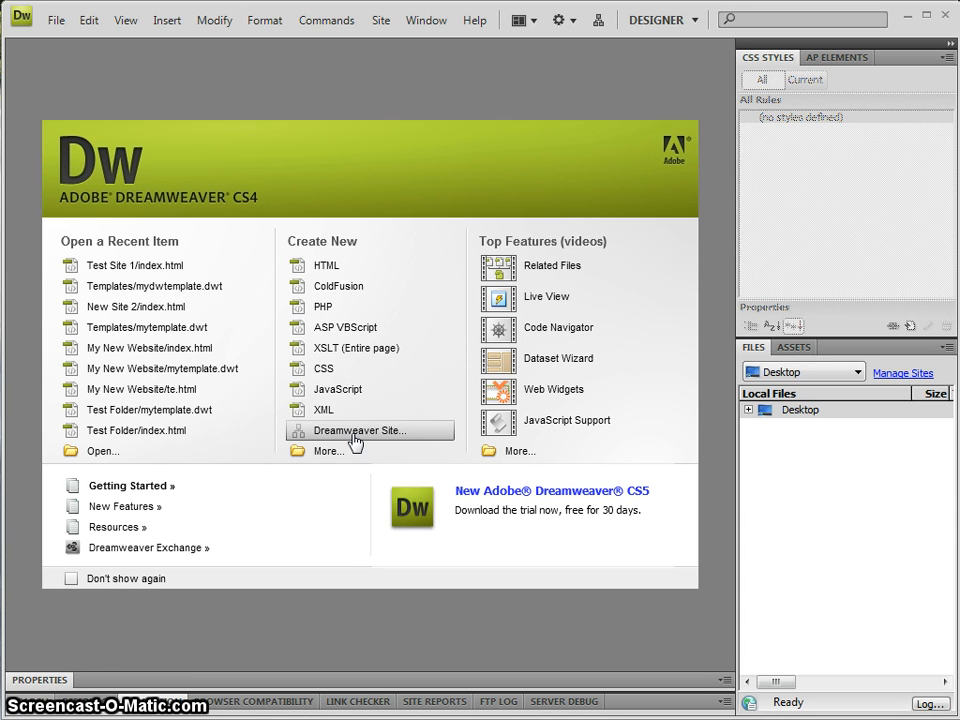
Step: Define a new site named Test Site with local files and no server technology
{"action": "left_click", "coordinate": [381, 20]}
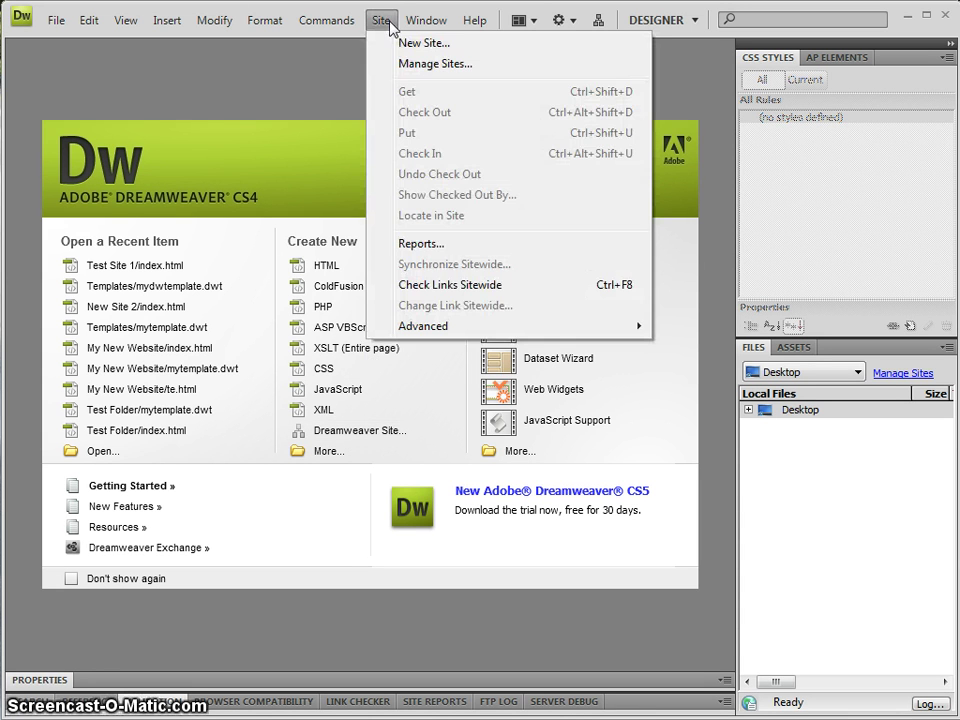
{"action": "left_click", "coordinate": [430, 64]}
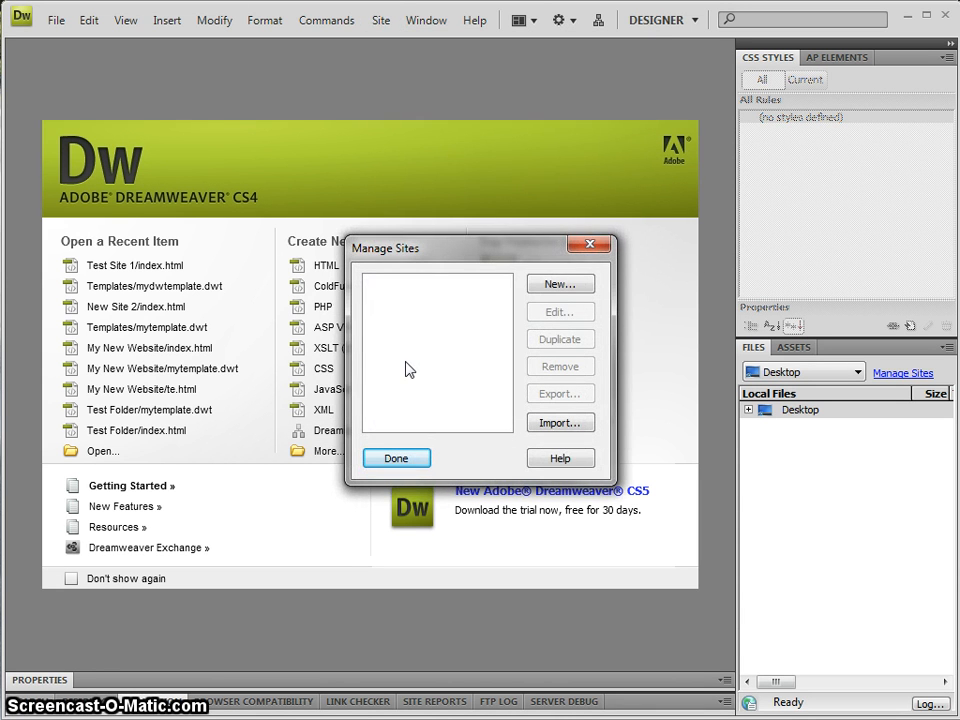
{"action": "left_click", "coordinate": [559, 285]}
{"action": "left_click", "coordinate": [567, 307]}
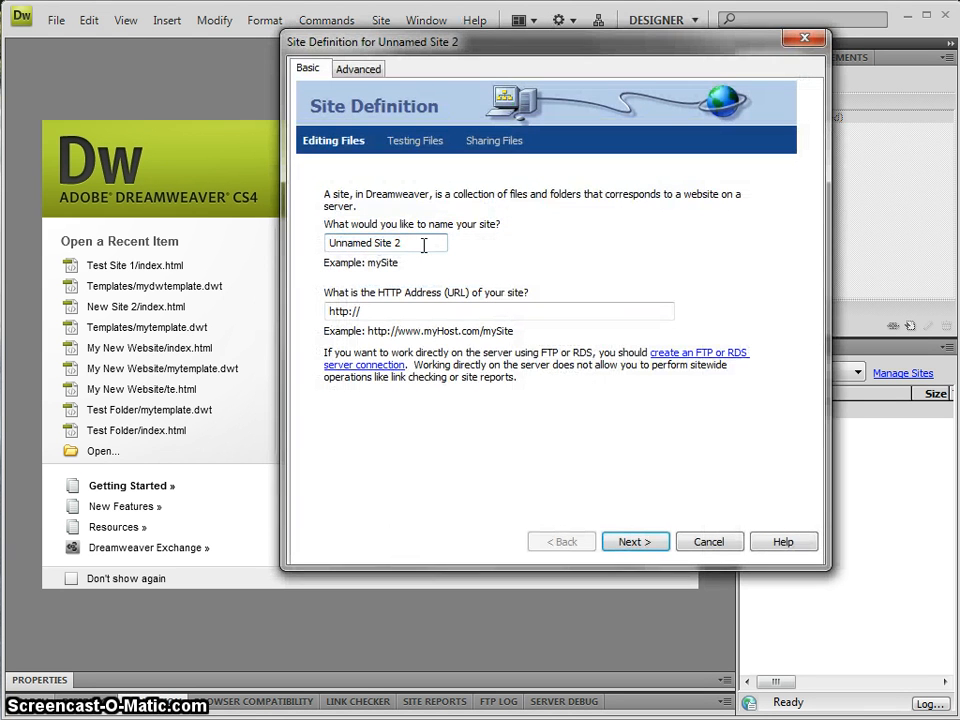
{"action": "type", "text": "Te"}
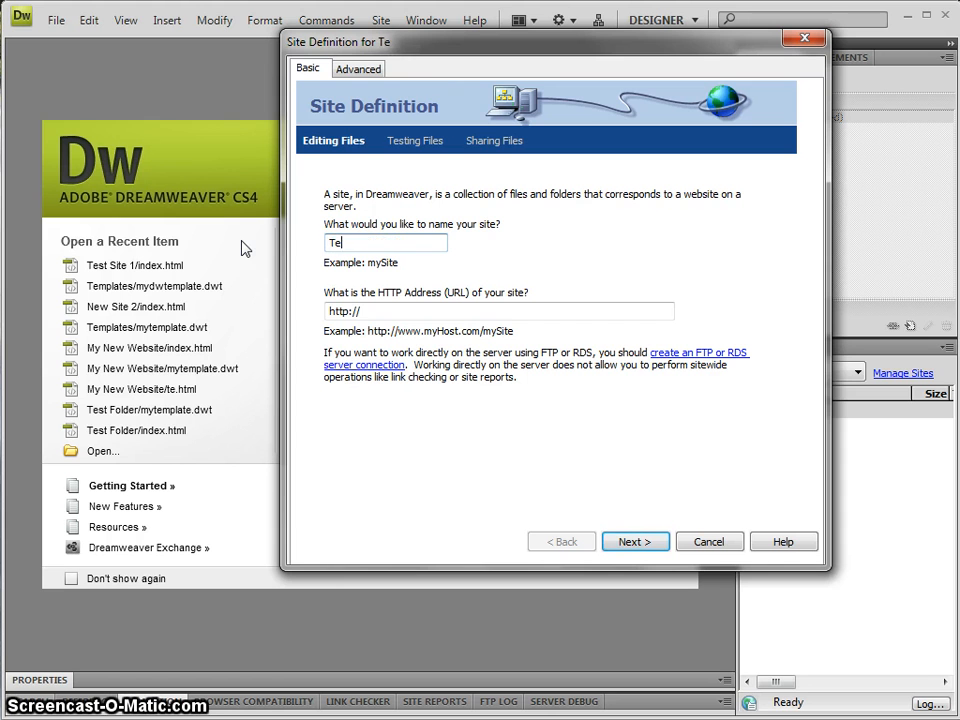
{"action": "type", "text": "st Site"}
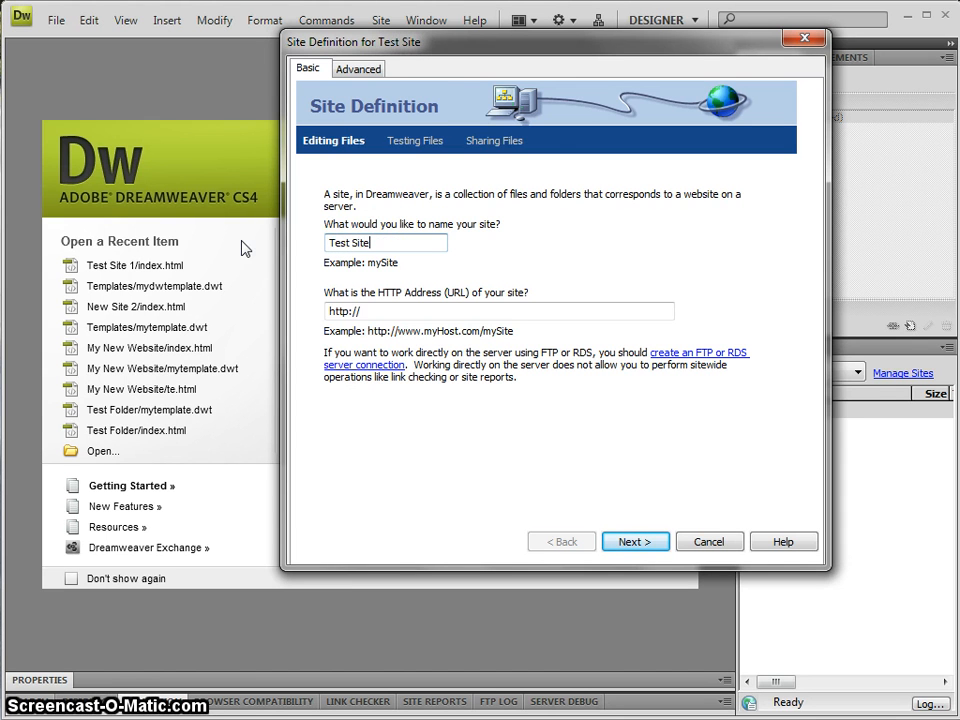
{"action": "left_click", "coordinate": [634, 541]}
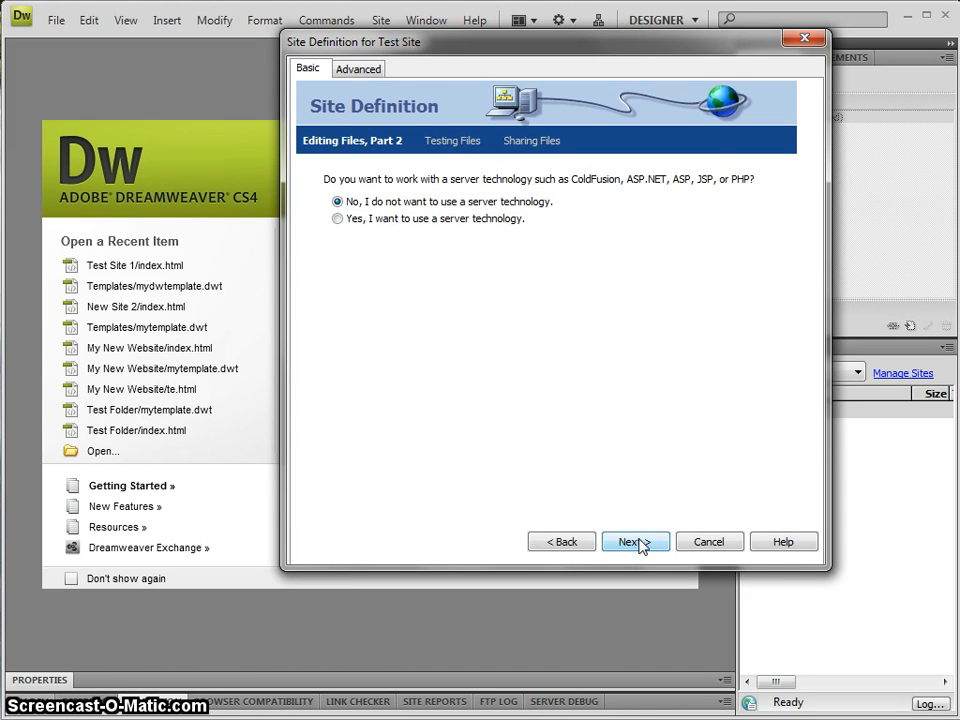
{"action": "left_click", "coordinate": [634, 541]}
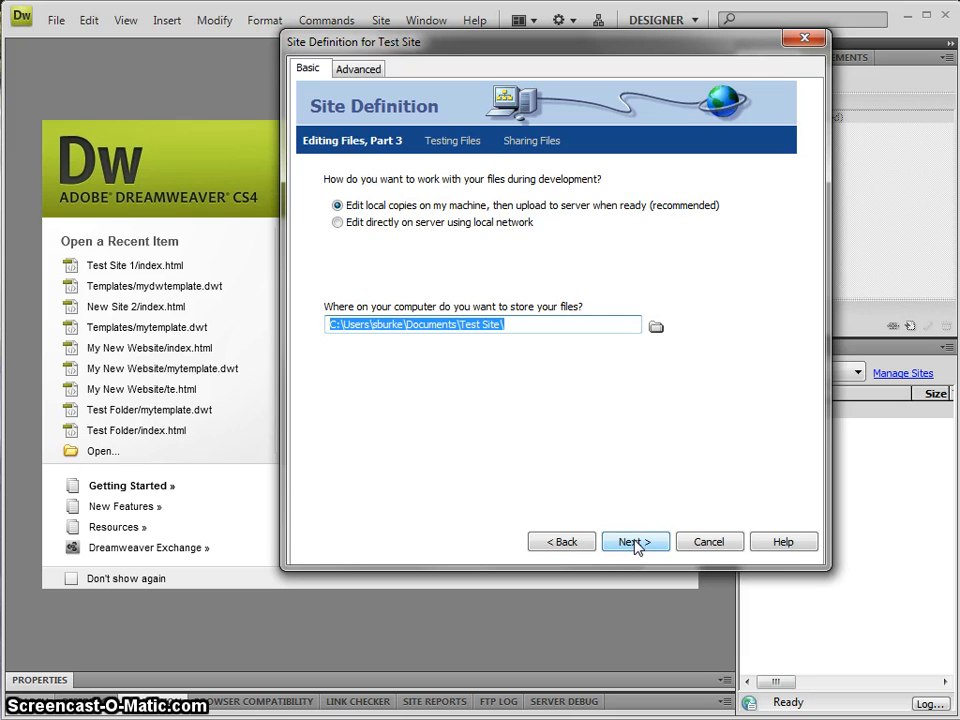
{"action": "left_click", "coordinate": [634, 541]}
Step: Choose None as the remote server and finish creating Test Site
{"action": "left_click", "coordinate": [447, 197]}
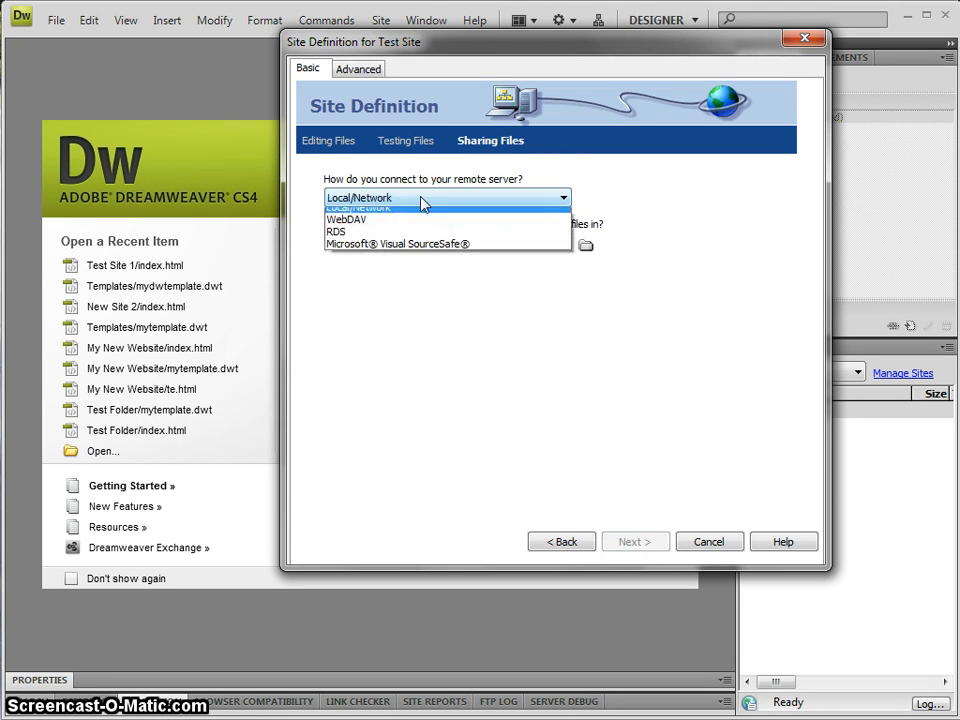
{"action": "left_click", "coordinate": [390, 208]}
{"action": "left_click", "coordinate": [634, 541]}
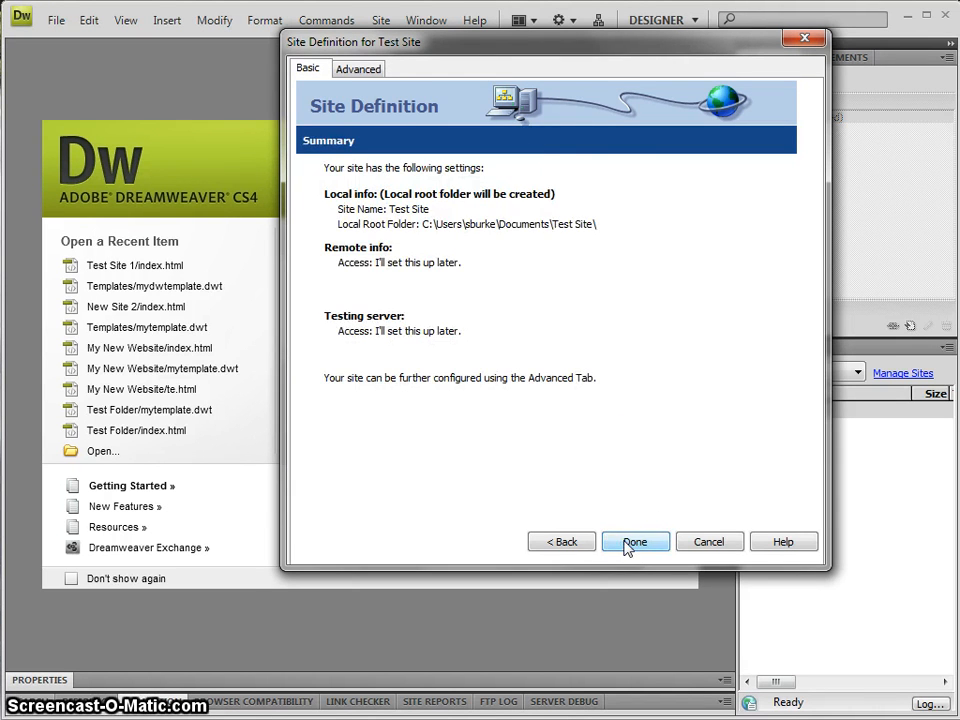
{"action": "left_click", "coordinate": [634, 541]}
{"action": "left_click", "coordinate": [396, 458]}
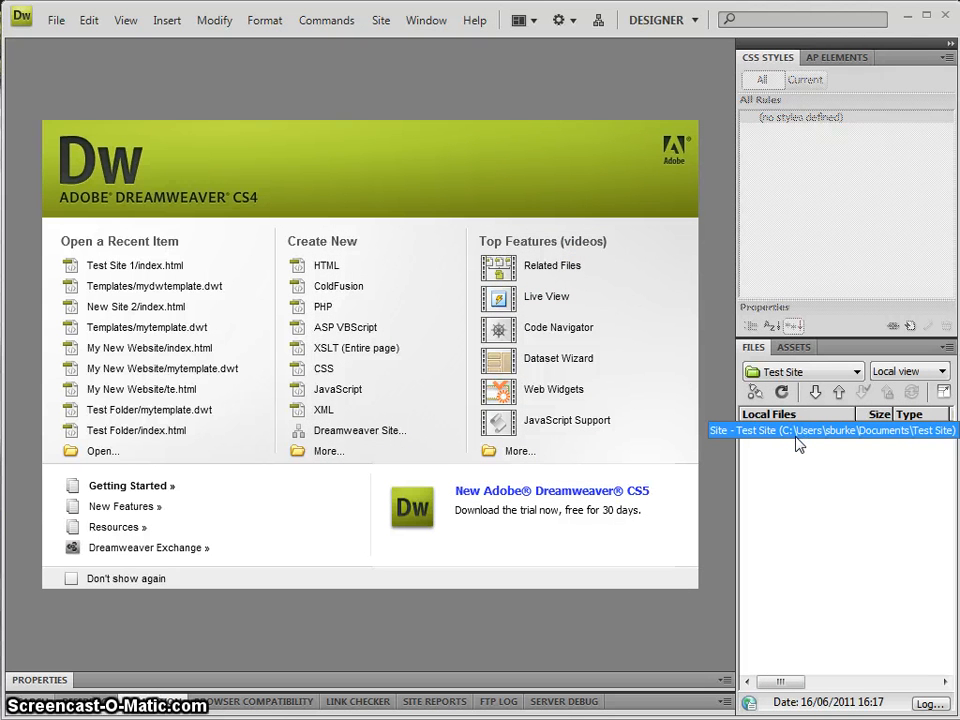
Step: Create a blank HTML page and replace its code with the prepared home page HTML from Notepad
{"action": "left_click", "coordinate": [331, 270]}
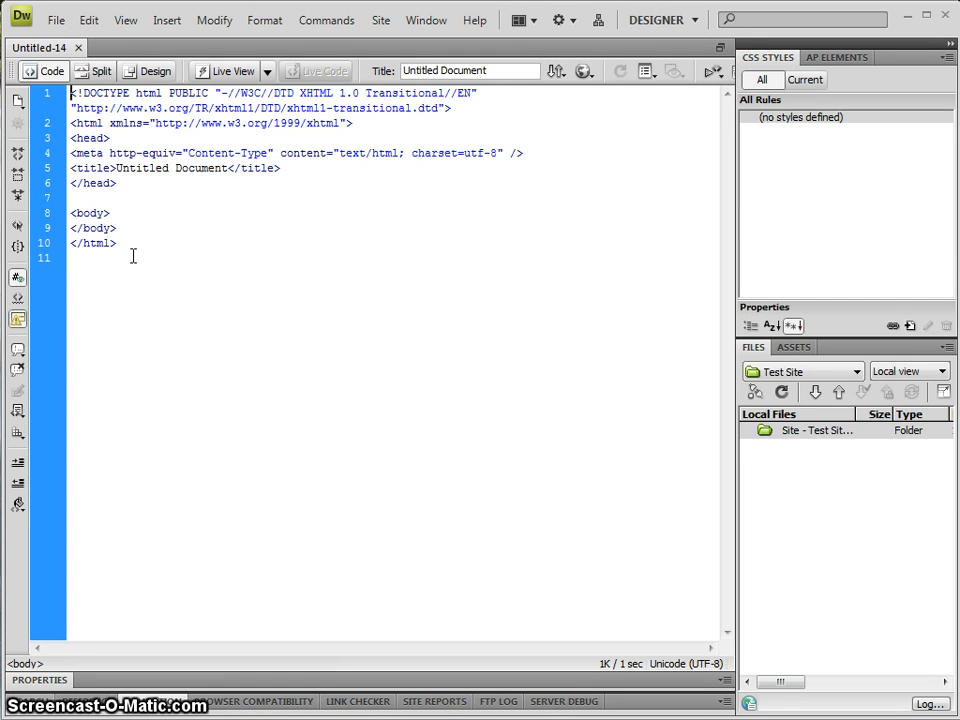
{"action": "left_click", "coordinate": [953, 253]}
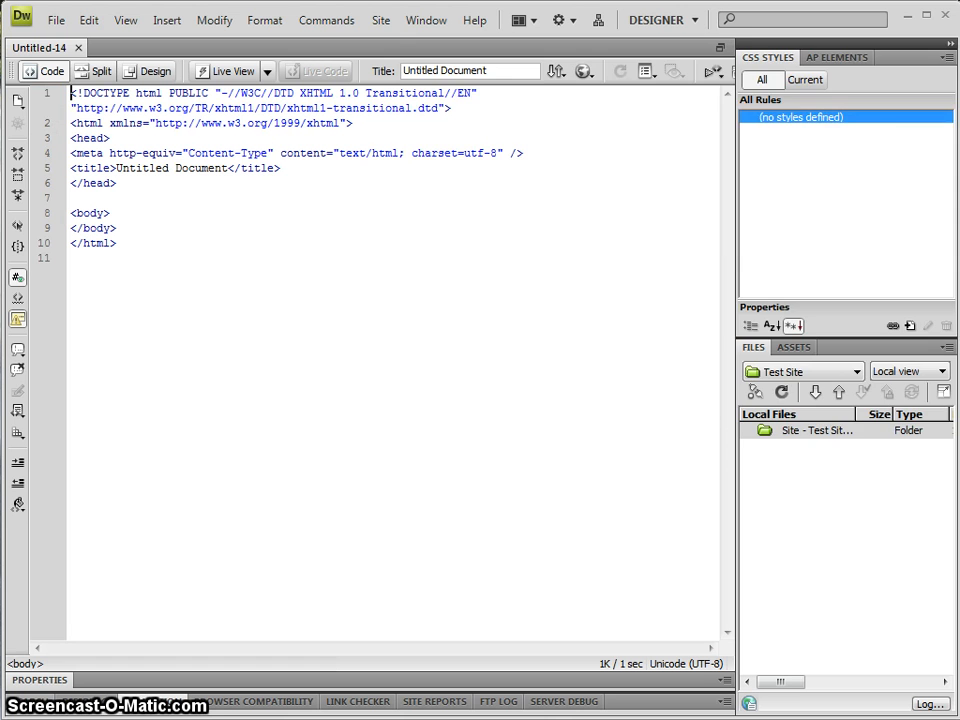
{"action": "key", "text": "alt+Tab"}
{"action": "key", "text": "ctrl+a"}
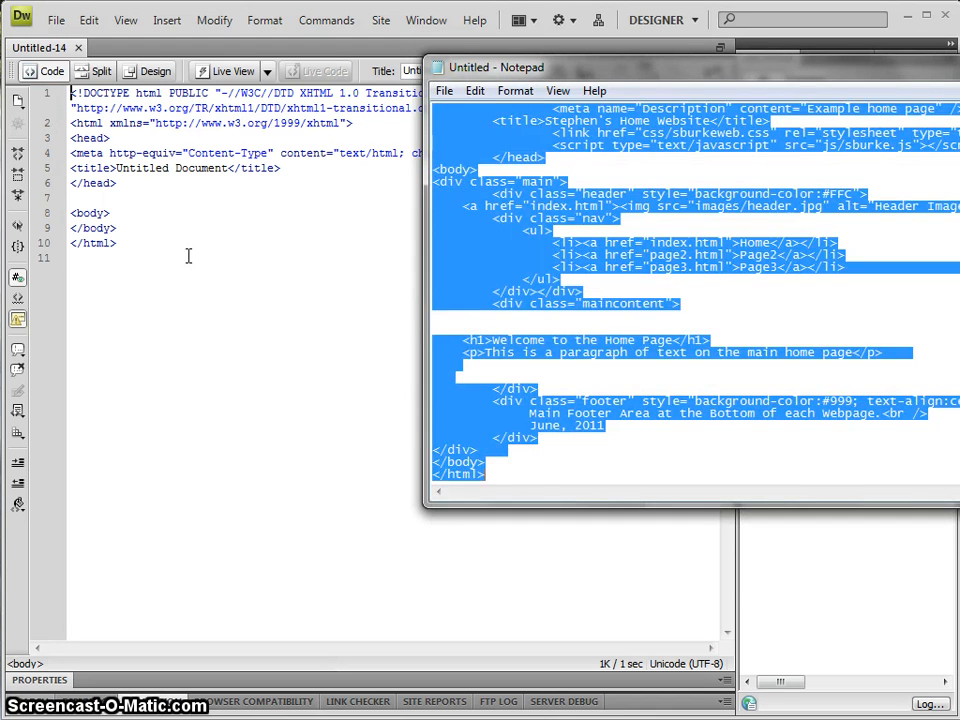
{"action": "key", "text": "ctrl+c"}
{"action": "key", "text": "alt+Tab"}
{"action": "key", "text": "ctrl+a"}
{"action": "key", "text": "ctrl+v"}
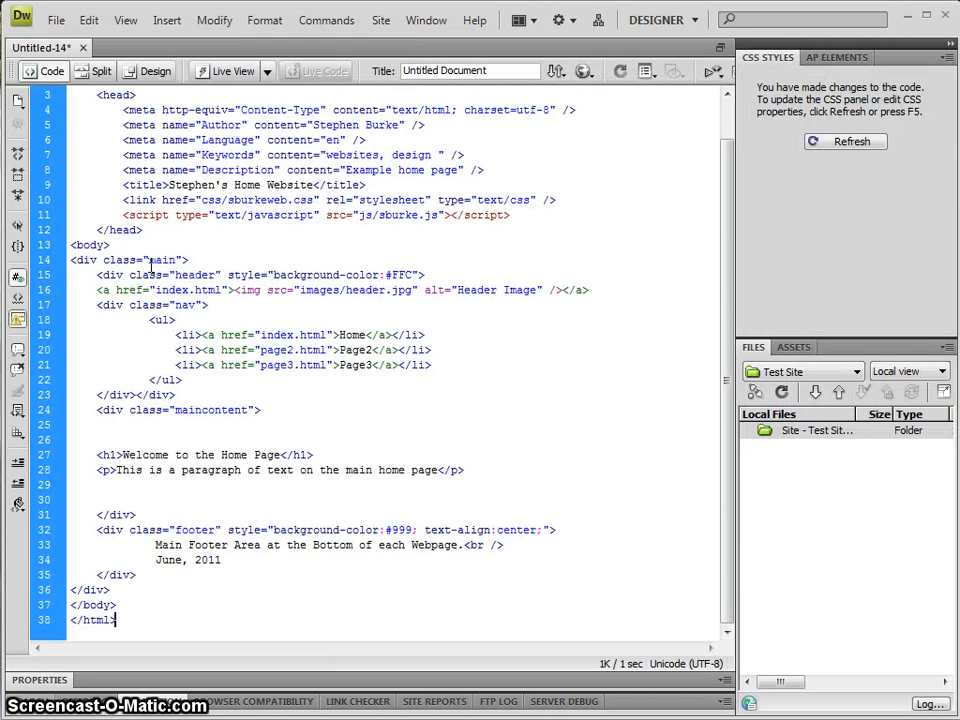
{"action": "scroll", "coordinate": [150, 262], "scroll_direction": "up", "scroll_amount": 3}
Step: Review the pasted head section, main div with header and nav, and main content code
{"action": "left_click_drag", "start_coordinate": [74, 93], "coordinate": [303, 275]}
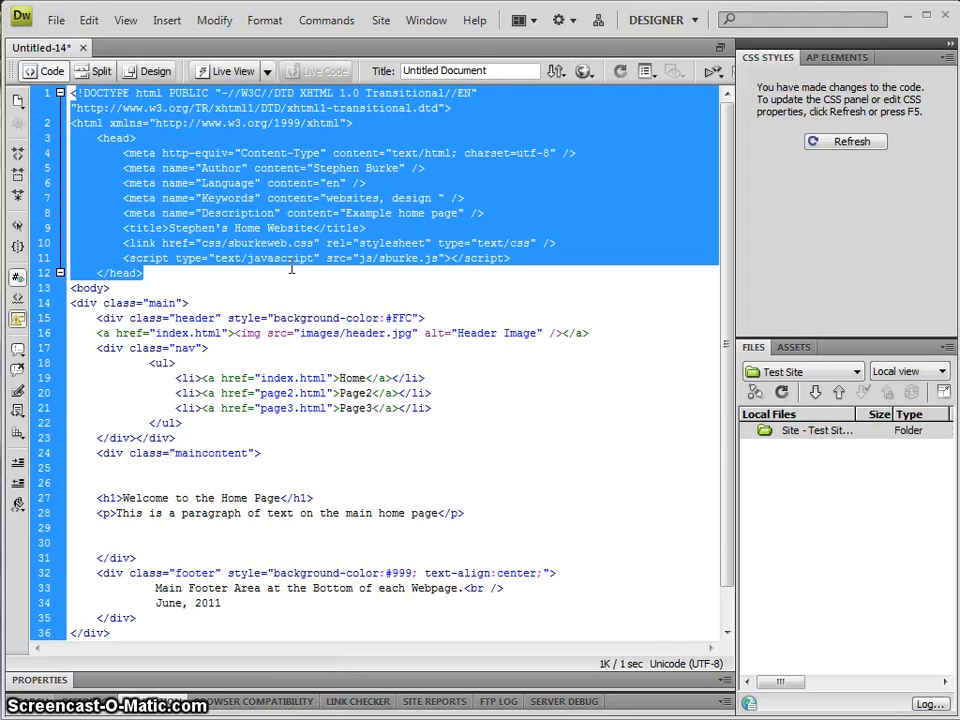
{"action": "scroll", "coordinate": [303, 275], "scroll_direction": "down", "scroll_amount": 3}
{"action": "mouse_move", "coordinate": [72, 260]}
{"action": "left_mouse_down"}
{"action": "mouse_move", "coordinate": [357, 290]}
{"action": "mouse_move", "coordinate": [513, 373]}
{"action": "left_mouse_up"}
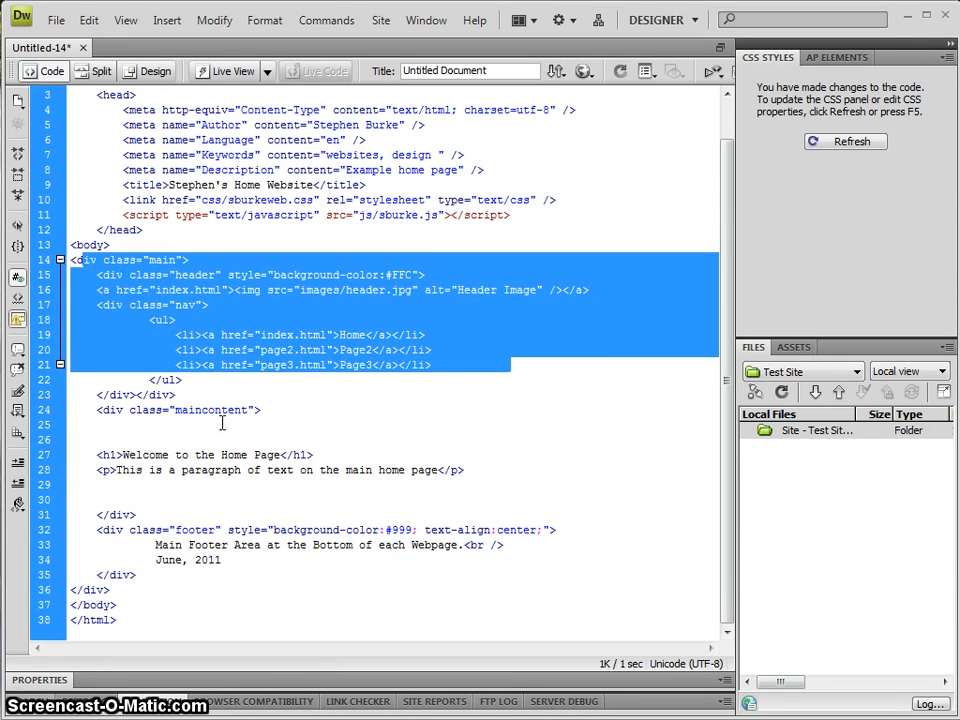
{"action": "left_click_drag", "start_coordinate": [87, 427], "coordinate": [120, 515]}
{"action": "left_click", "coordinate": [128, 530]}
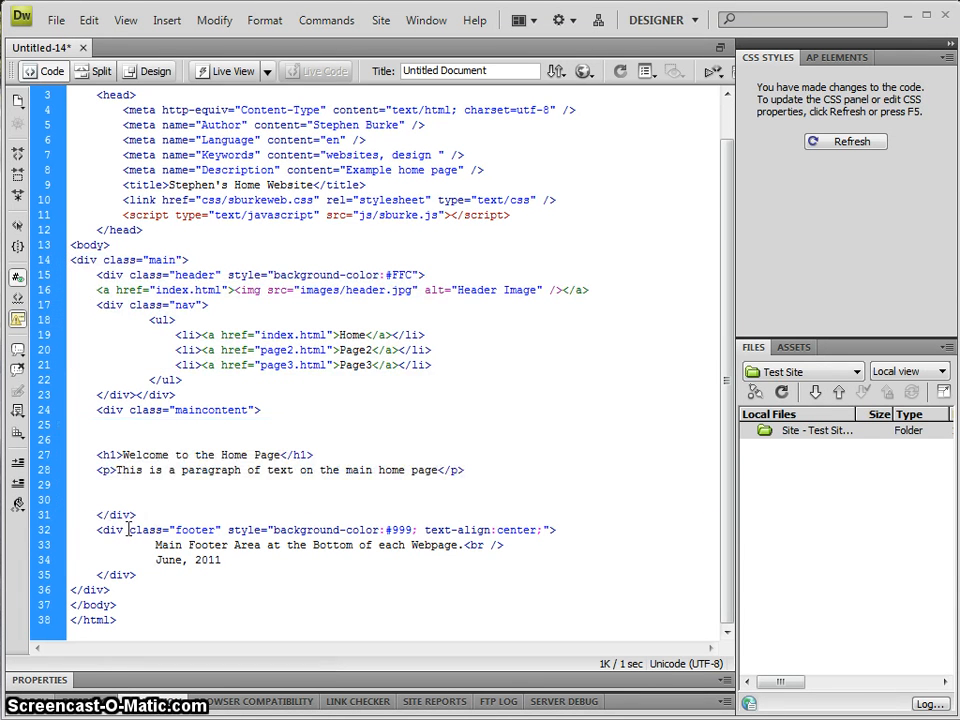
Step: Check the rendered page in Design view: Home/Page2/Page3 links, welcome heading and June 2011 footer
{"action": "left_click", "coordinate": [155, 70]}
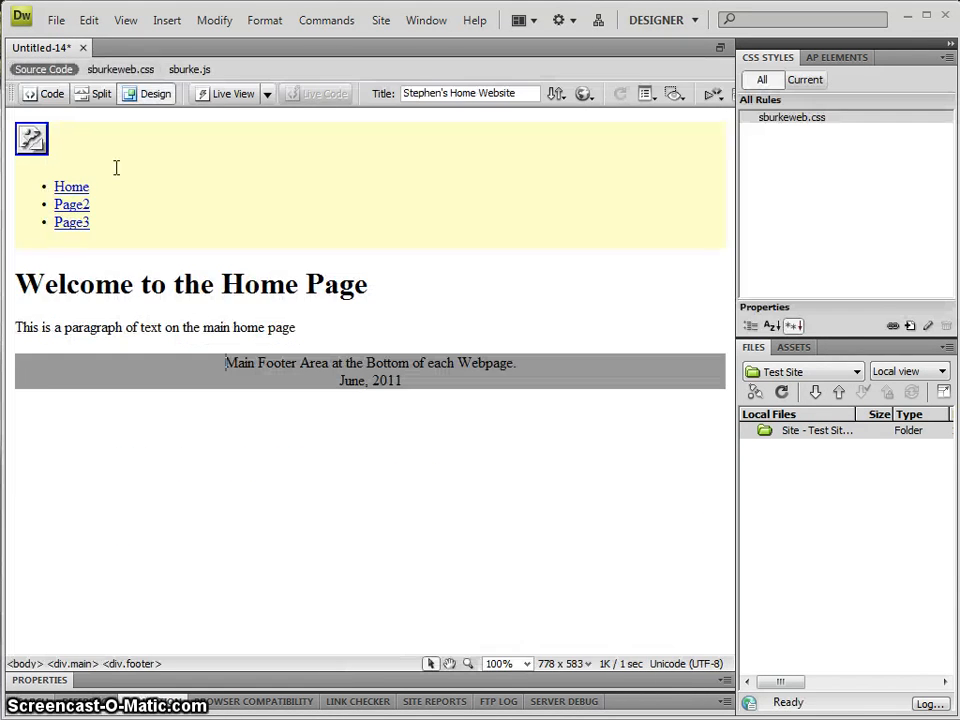
{"action": "left_click_drag", "start_coordinate": [55, 180], "coordinate": [95, 225]}
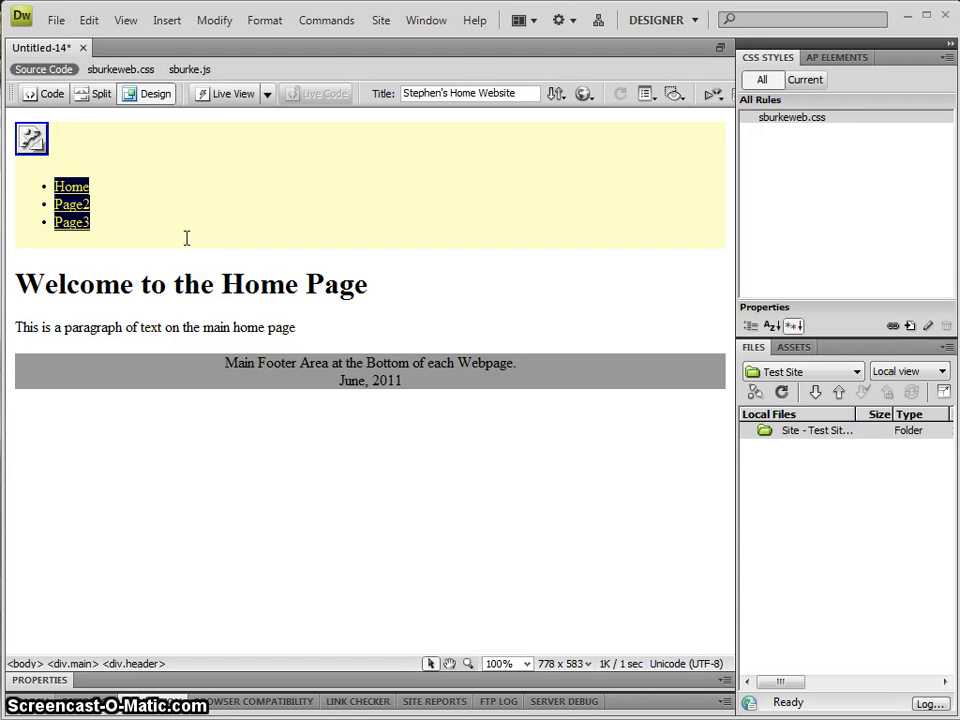
{"action": "left_click_drag", "start_coordinate": [71, 278], "coordinate": [300, 330]}
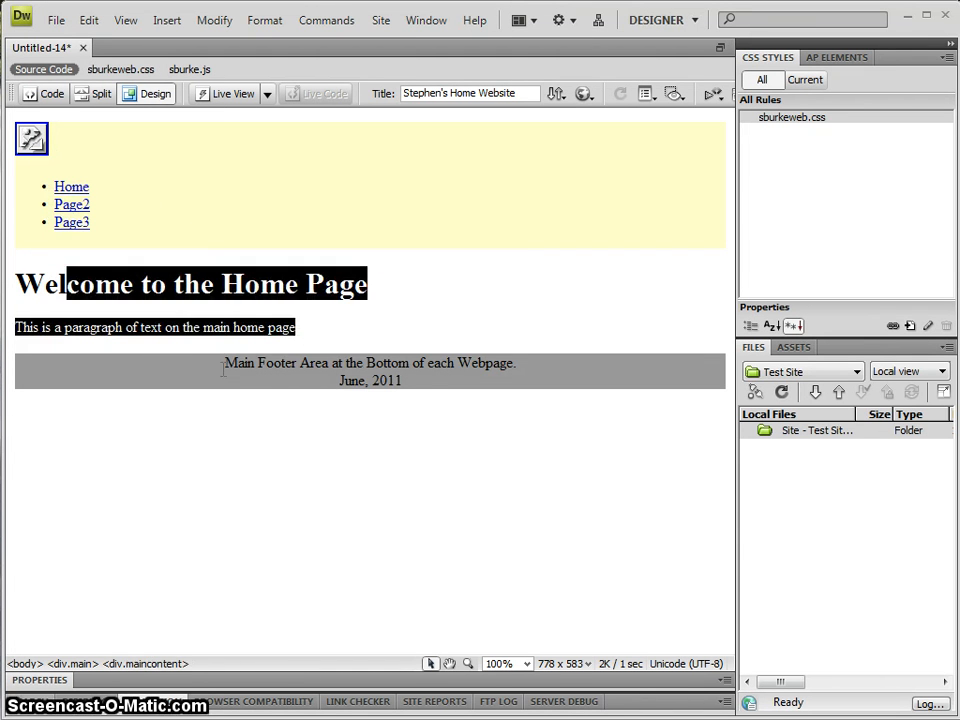
{"action": "left_click_drag", "start_coordinate": [225, 360], "coordinate": [428, 385]}
{"action": "left_click", "coordinate": [373, 429]}
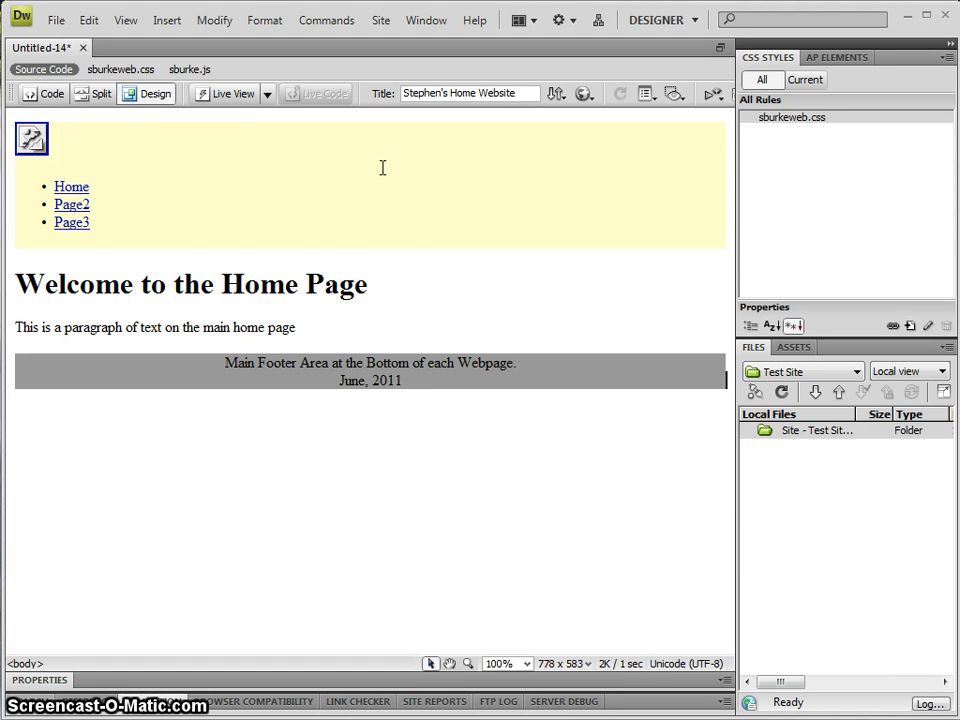
Step: Save the page as a Test Site template named mytemplate, replacing the default Untitled-14 name
{"action": "left_click", "coordinate": [44, 93]}
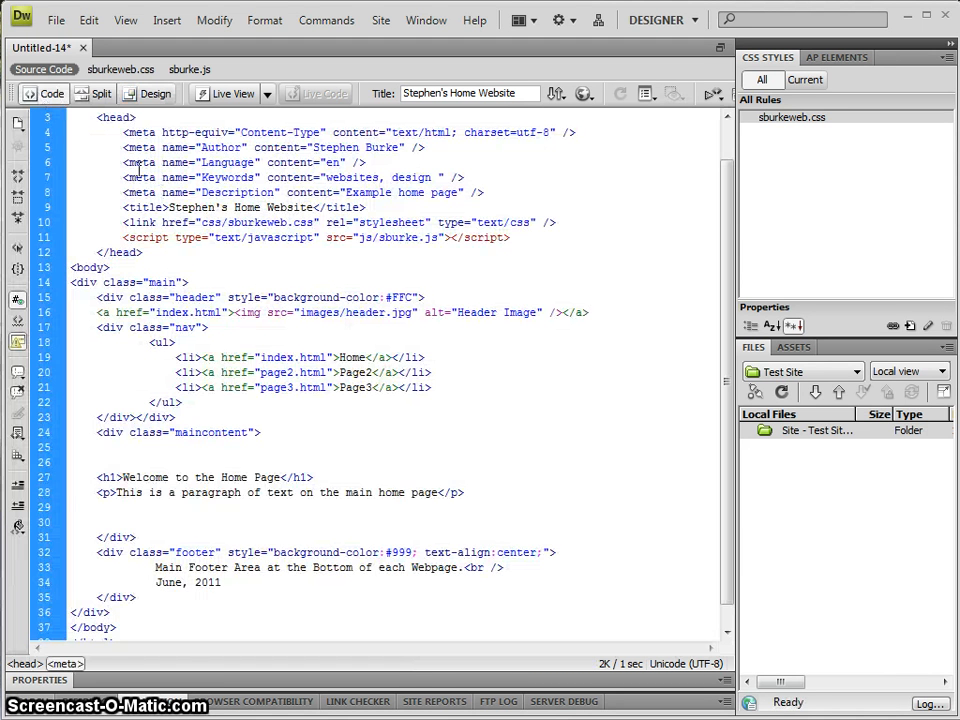
{"action": "scroll", "coordinate": [160, 163], "scroll_direction": "up", "scroll_amount": 2}
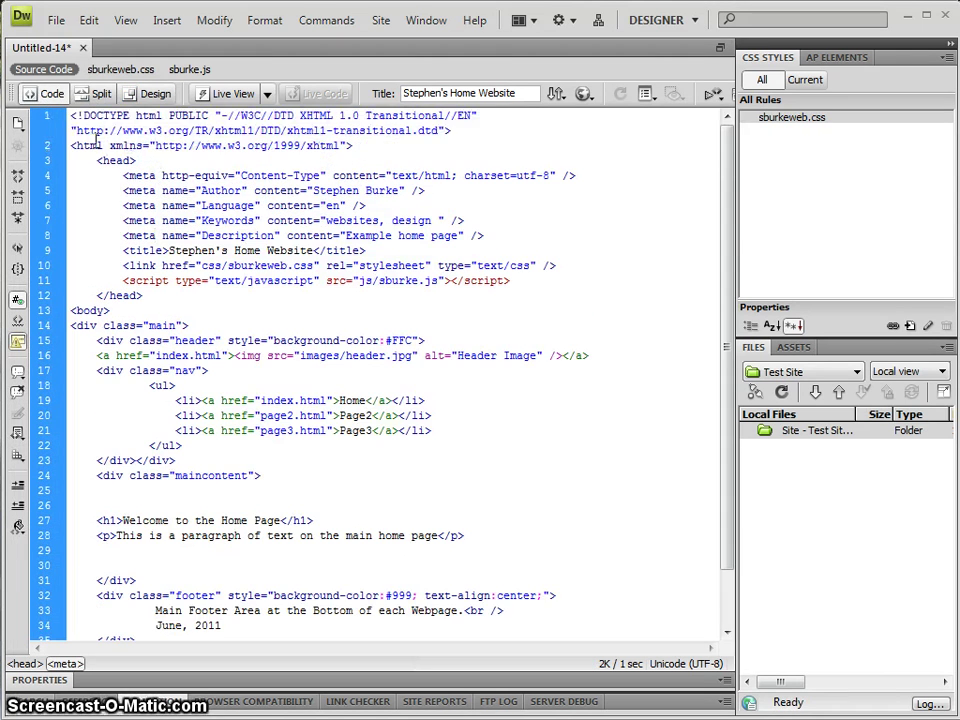
{"action": "left_click", "coordinate": [56, 20]}
{"action": "left_click", "coordinate": [120, 305]}
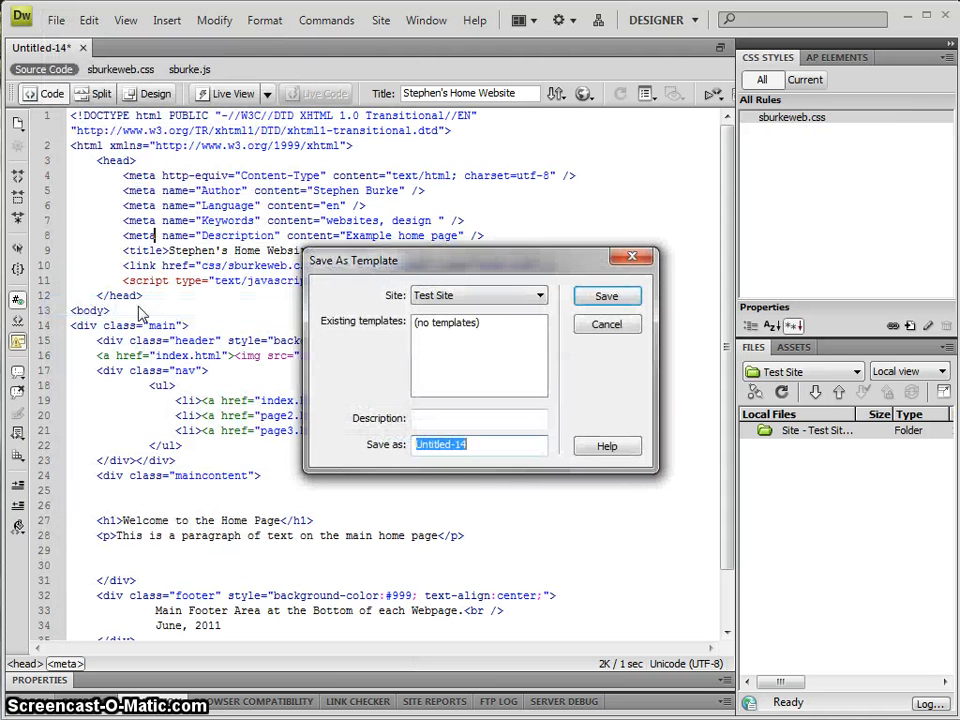
{"action": "left_click", "coordinate": [497, 445]}
{"action": "left_click_drag", "start_coordinate": [497, 445], "coordinate": [364, 449]}
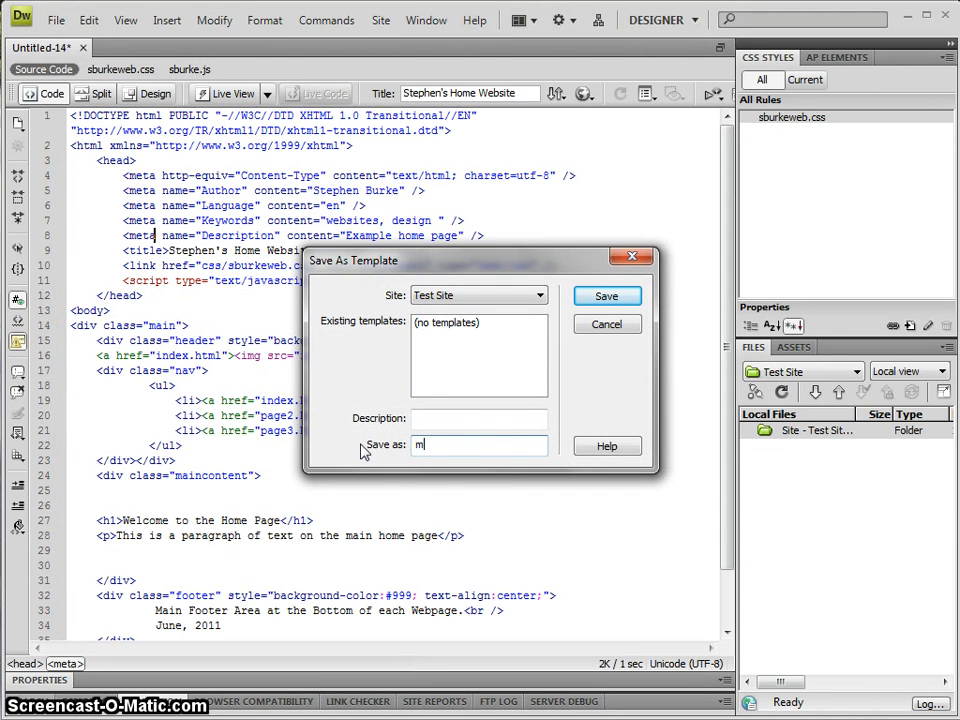
{"action": "type", "text": "mytemplate"}
{"action": "left_click", "coordinate": [606, 296]}
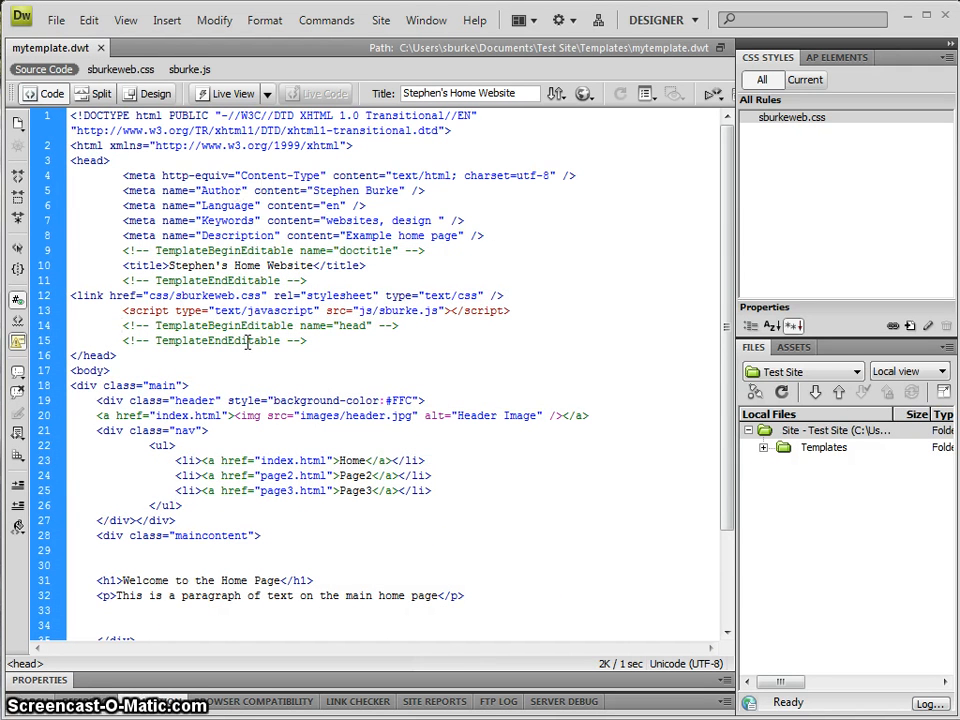
{"action": "scroll", "coordinate": [260, 300], "scroll_direction": "down", "scroll_amount": 3}
{"action": "scroll", "coordinate": [268, 395], "scroll_direction": "up", "scroll_amount": 3}
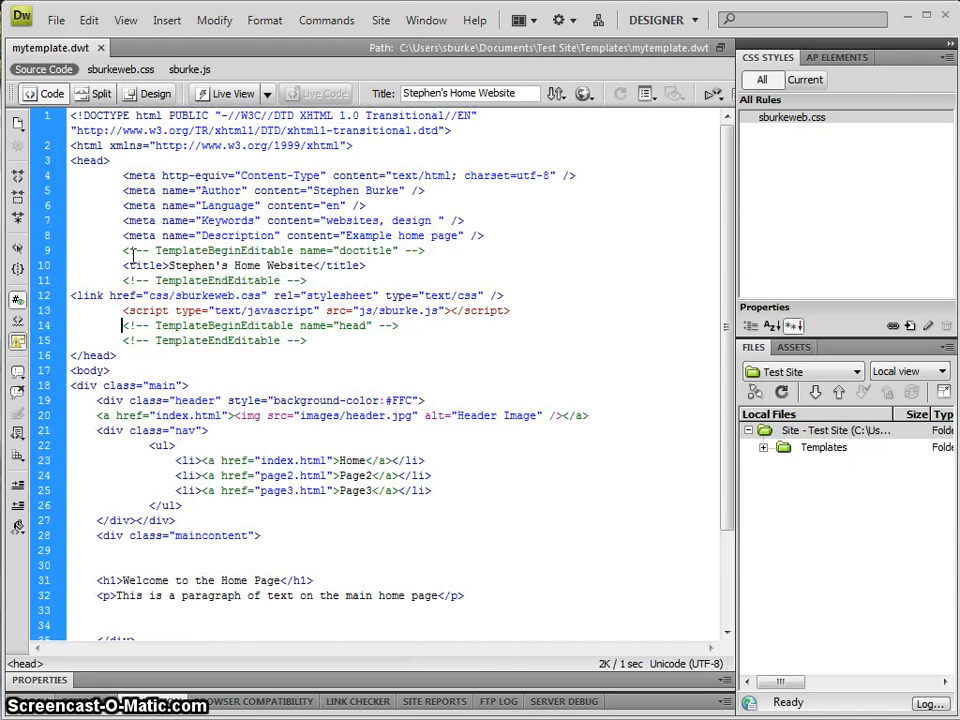
Step: Delete the doctitle editable region's opening and closing comments from the head
{"action": "left_click_drag", "start_coordinate": [123, 250], "coordinate": [430, 251]}
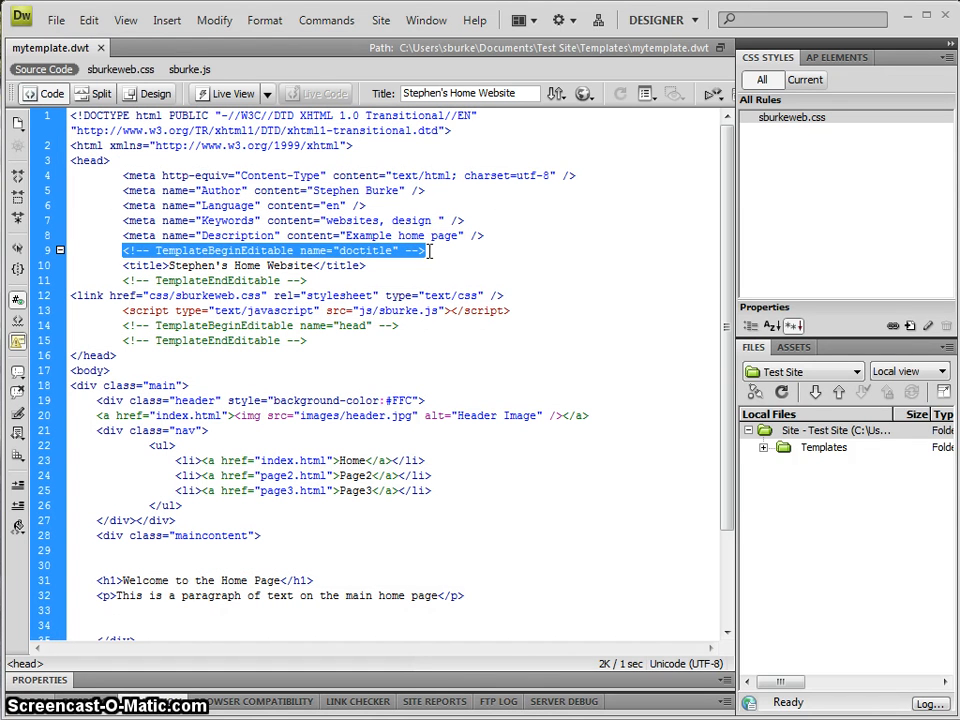
{"action": "left_click", "coordinate": [433, 251]}
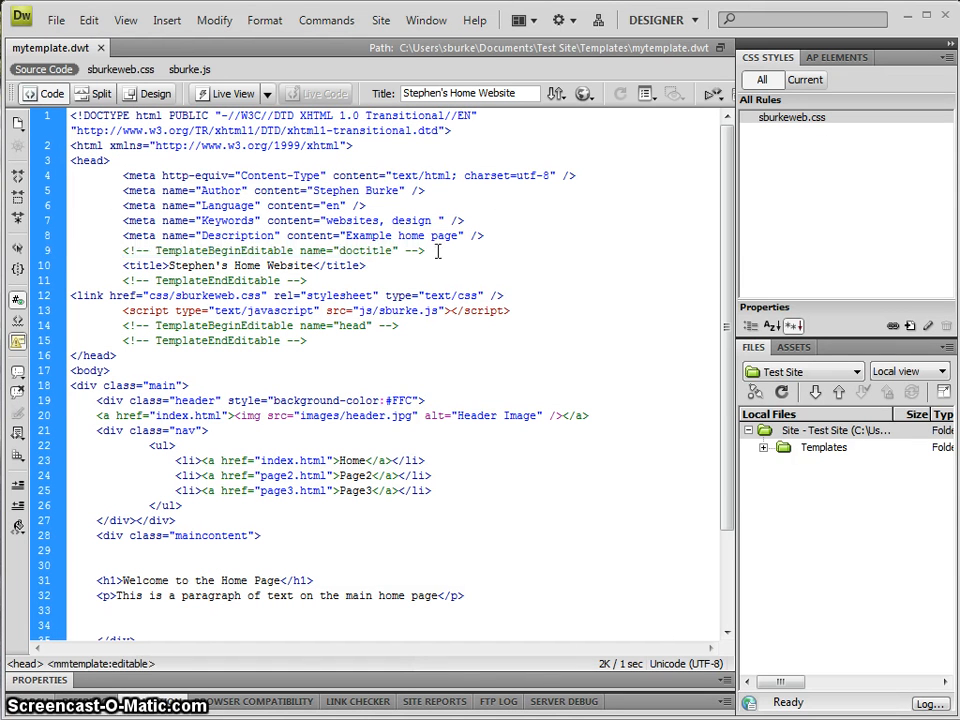
{"action": "left_click_drag", "start_coordinate": [353, 250], "coordinate": [391, 250]}
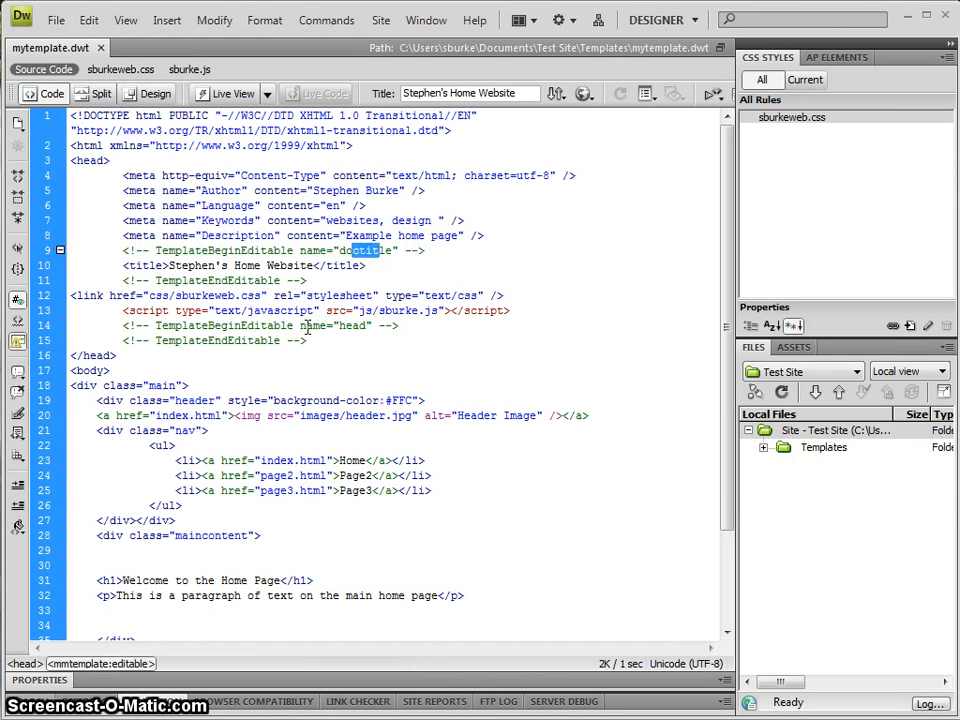
{"action": "left_click", "coordinate": [47, 250]}
{"action": "key", "text": "Delete"}
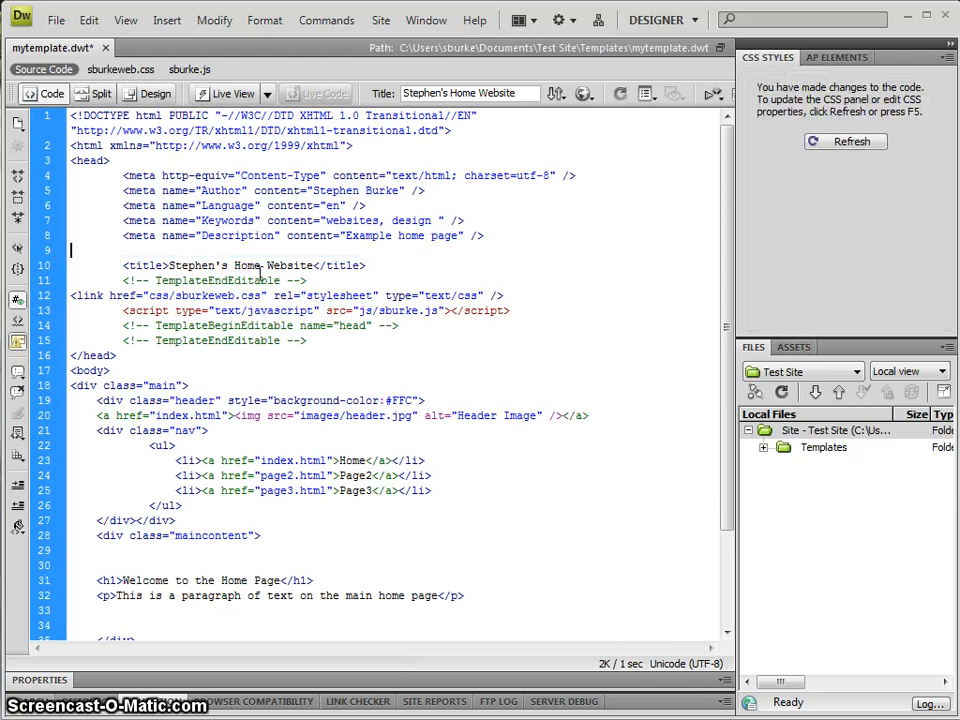
{"action": "key", "text": "Delete"}
{"action": "left_click_drag", "start_coordinate": [47, 250], "coordinate": [47, 265]}
{"action": "left_click", "coordinate": [47, 265]}
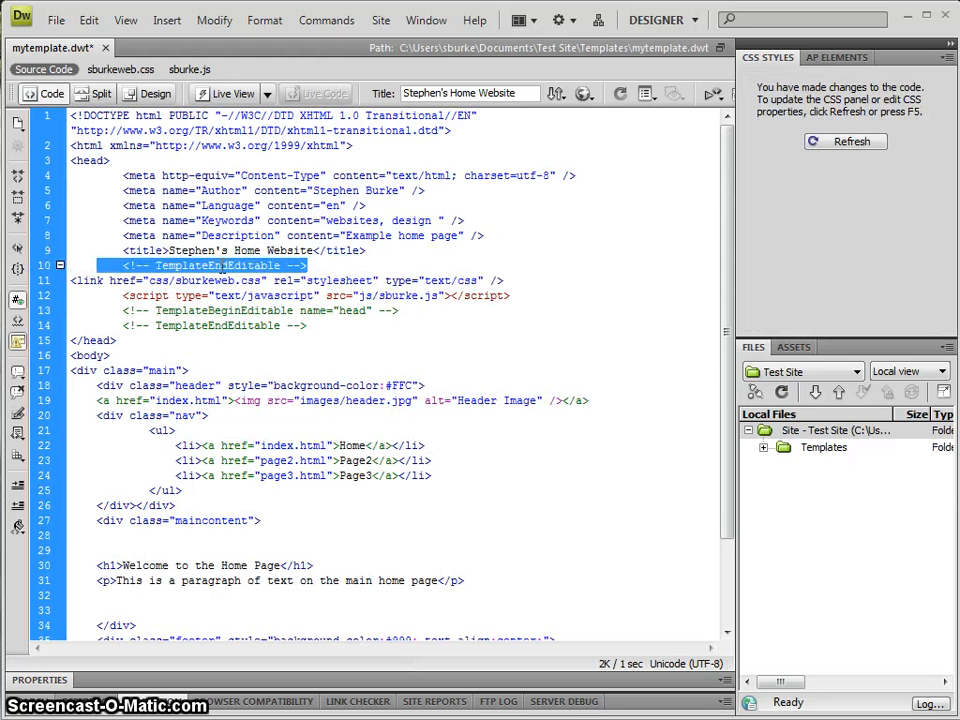
{"action": "key", "text": "Delete"}
{"action": "key", "text": "Delete"}
Step: Move the head region comments to enclose only the Keywords, Description and title lines, tidying indentation
{"action": "left_click_drag", "start_coordinate": [405, 296], "coordinate": [123, 296]}
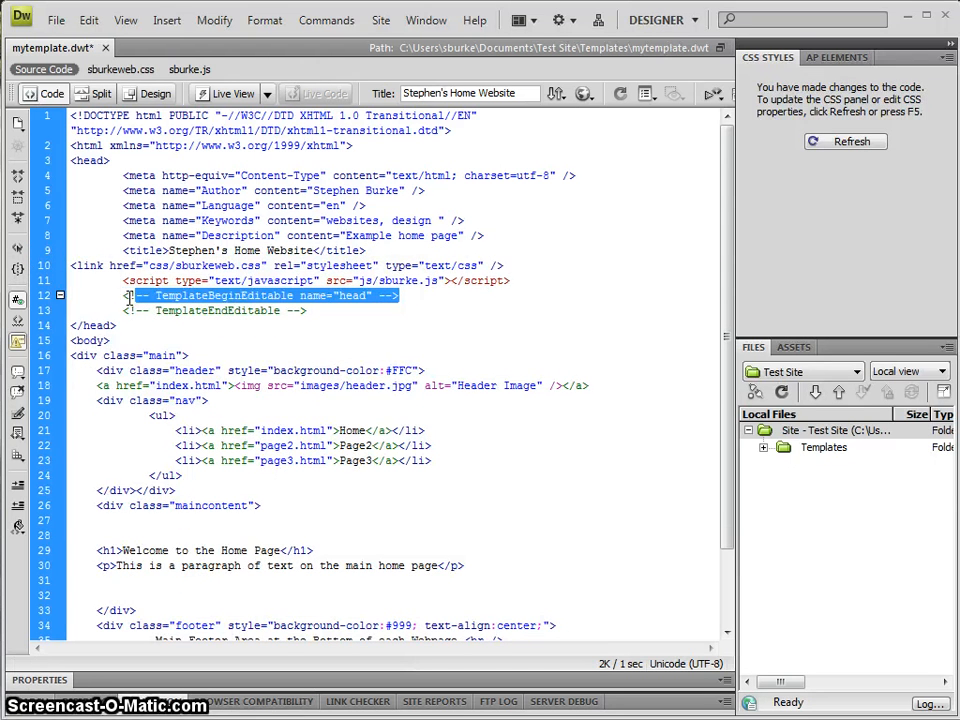
{"action": "key", "text": "Delete"}
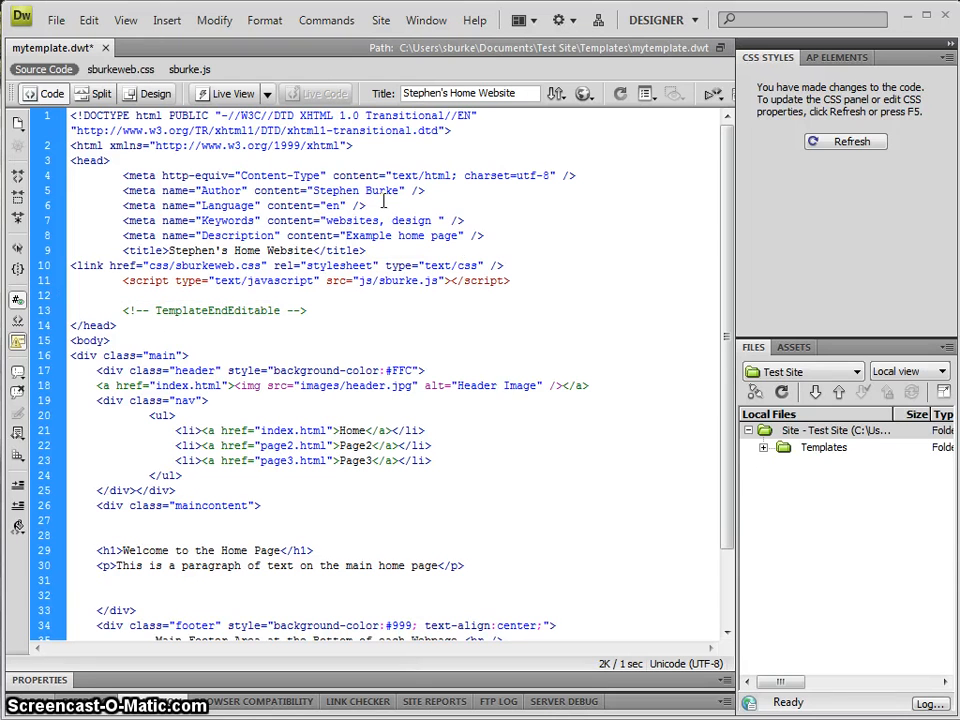
{"action": "key", "text": "Return"}
{"action": "type", "text": "<!-- TemplateBeginEditable name=\"head\" -->"}
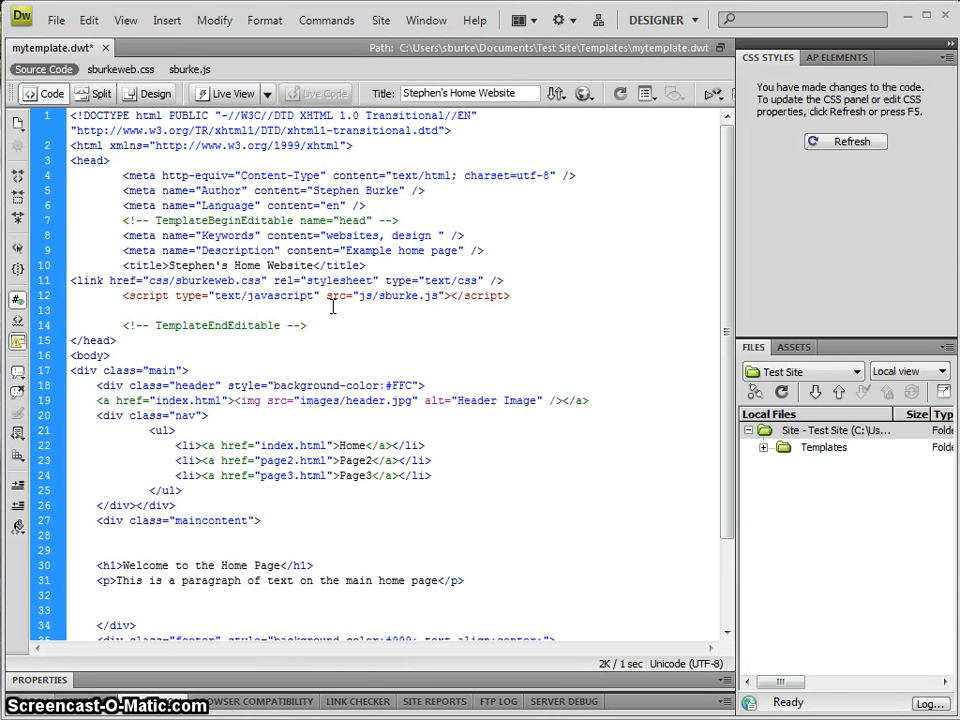
{"action": "left_click_drag", "start_coordinate": [309, 325], "coordinate": [124, 326]}
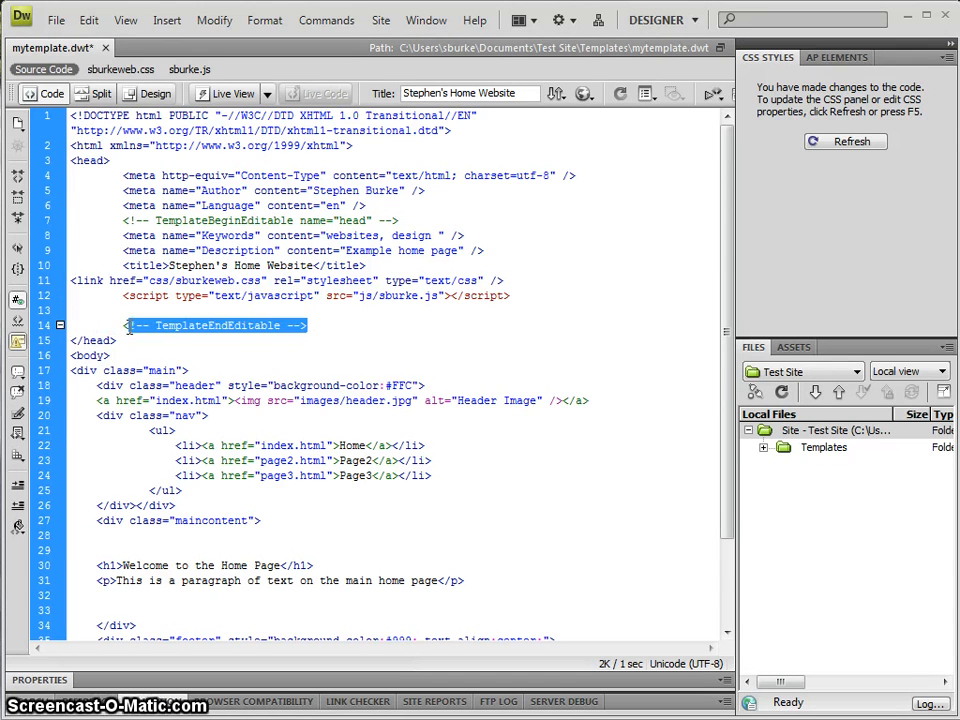
{"action": "key", "text": "ctrl+x"}
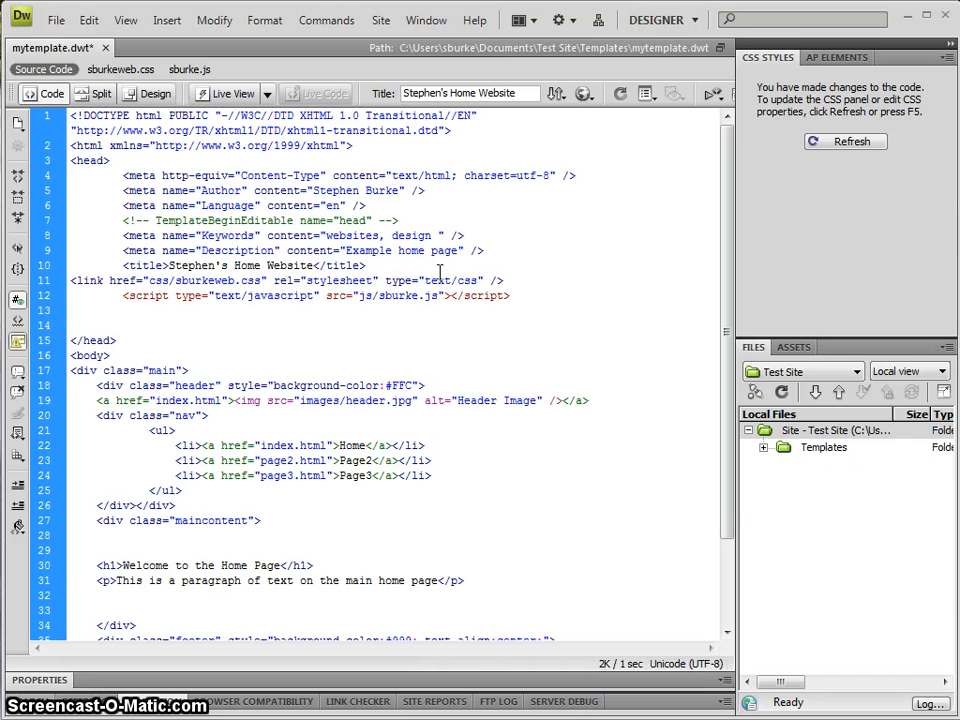
{"action": "key", "text": "Return"}
{"action": "key", "text": "ctrl+v"}
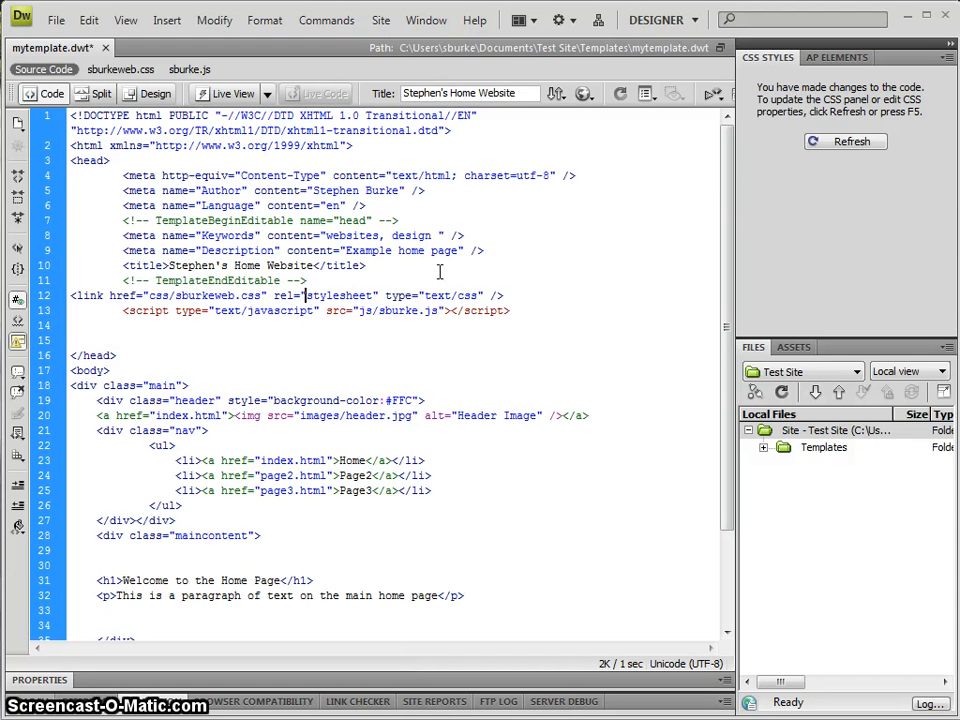
{"action": "key", "text": "Down"}
{"action": "key", "text": "Home"}
{"action": "key", "text": "Tab"}
{"action": "key", "text": "Down"}
{"action": "key", "text": "Up"}
{"action": "key", "text": "Tab"}
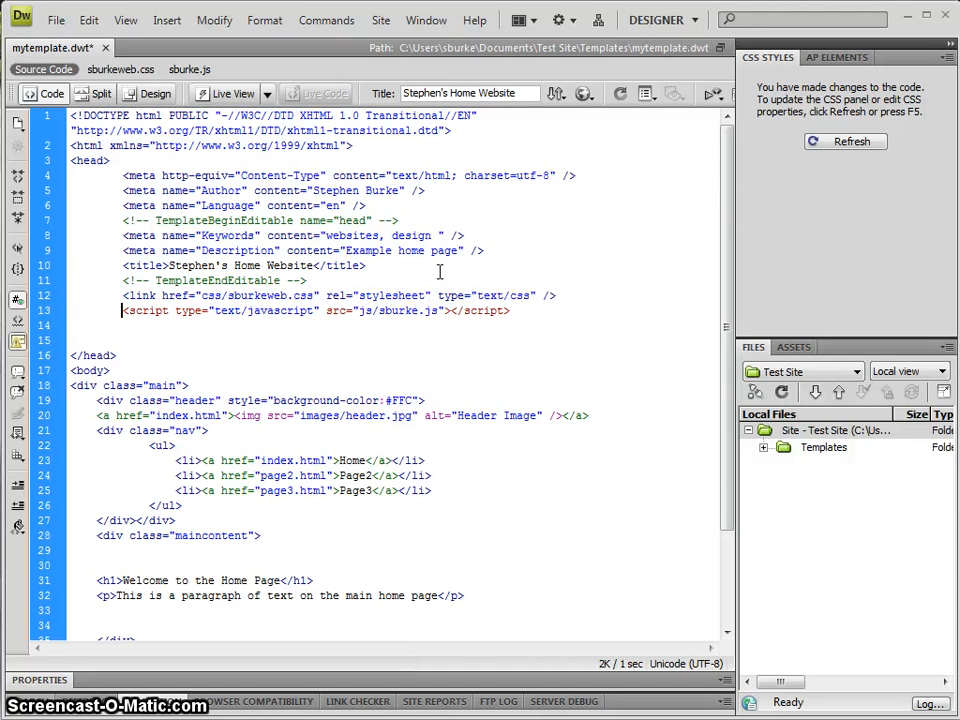
{"action": "key", "text": "Delete"}
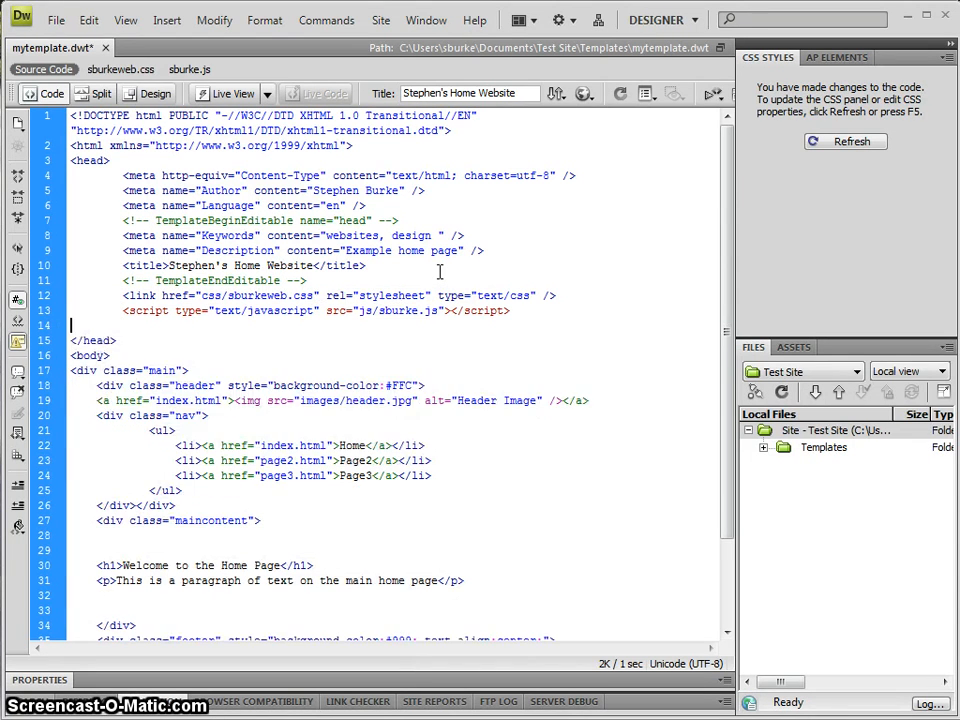
{"action": "key", "text": "BackSpace"}
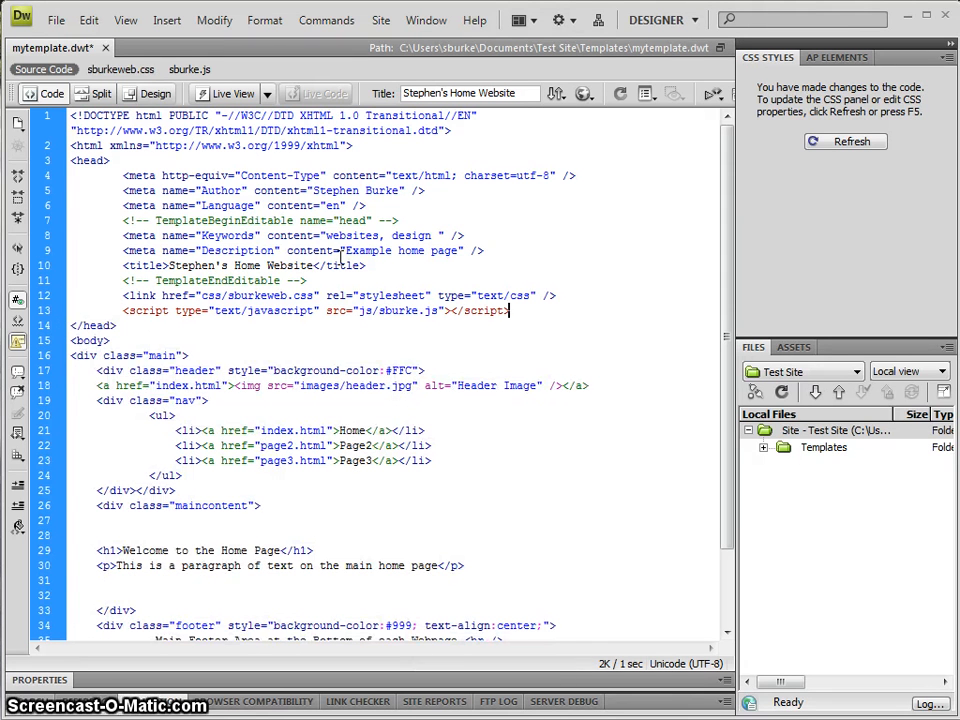
Step: Review the finished head editable region and place the caret in the main content area
{"action": "left_click_drag", "start_coordinate": [310, 281], "coordinate": [35, 221]}
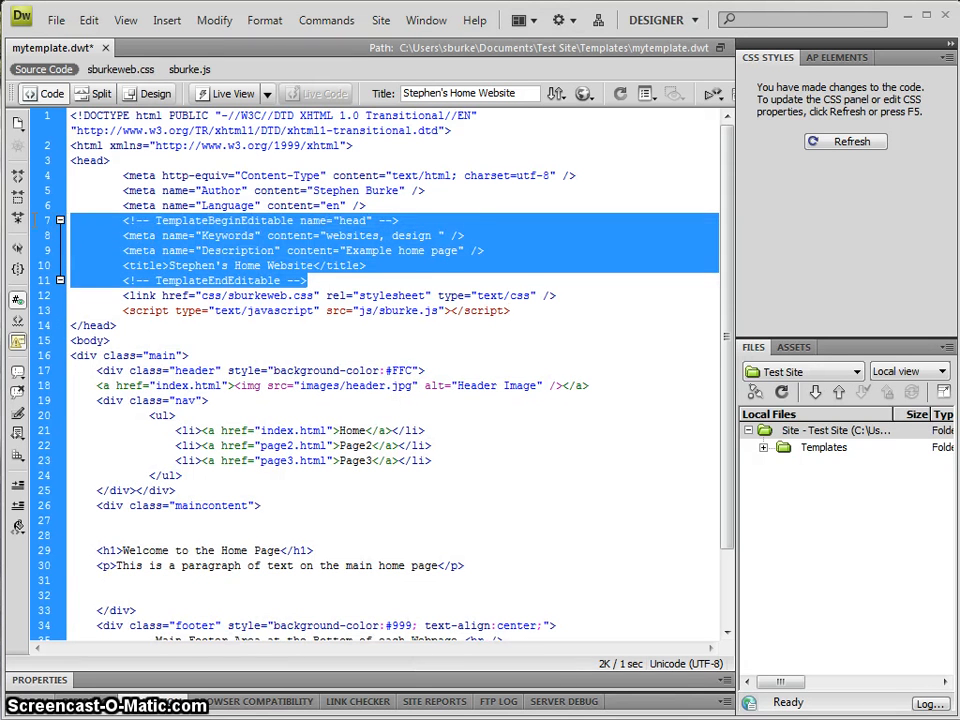
{"action": "left_click", "coordinate": [323, 289]}
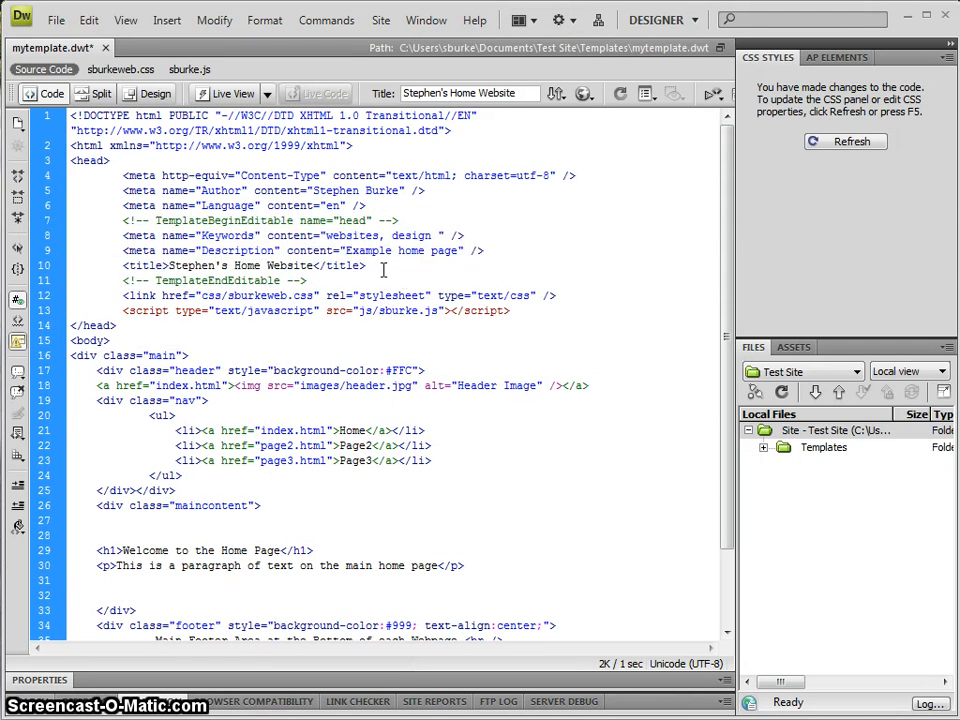
{"action": "left_click_drag", "start_coordinate": [367, 266], "coordinate": [72, 240]}
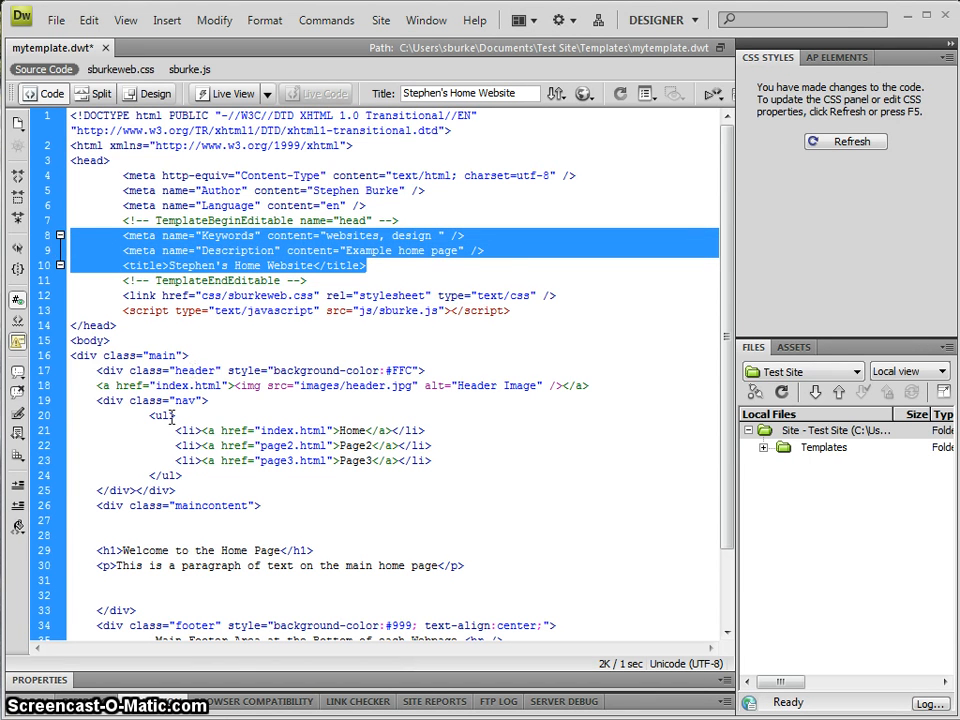
{"action": "scroll", "coordinate": [172, 418], "scroll_direction": "down", "scroll_amount": 1}
{"action": "left_click", "coordinate": [150, 489]}
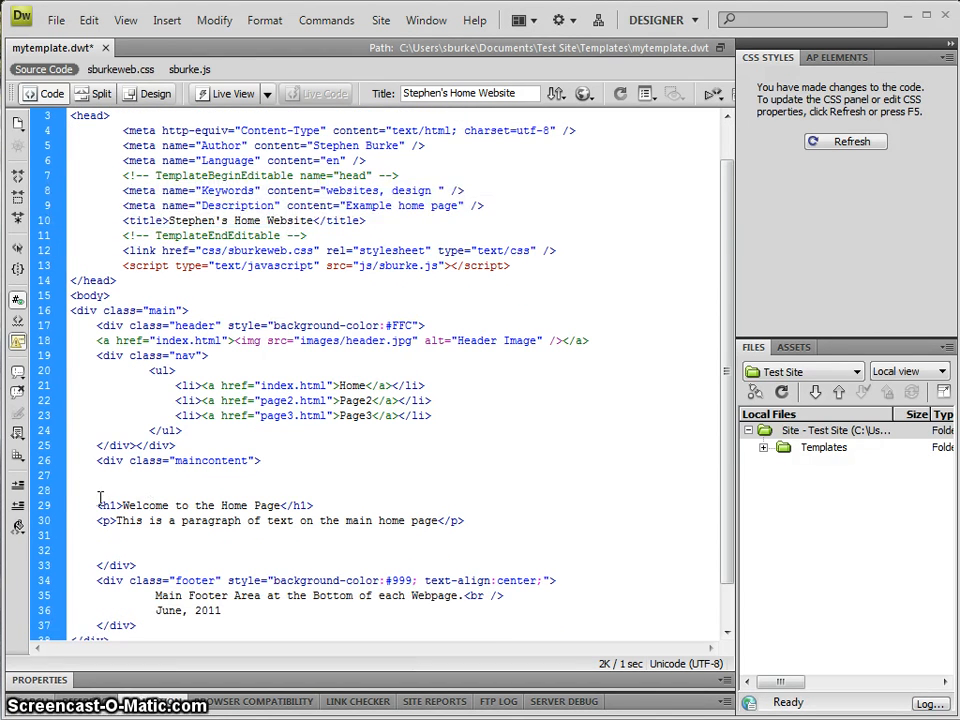
{"action": "left_click", "coordinate": [166, 20]}
{"action": "mouse_move", "coordinate": [223, 382]}
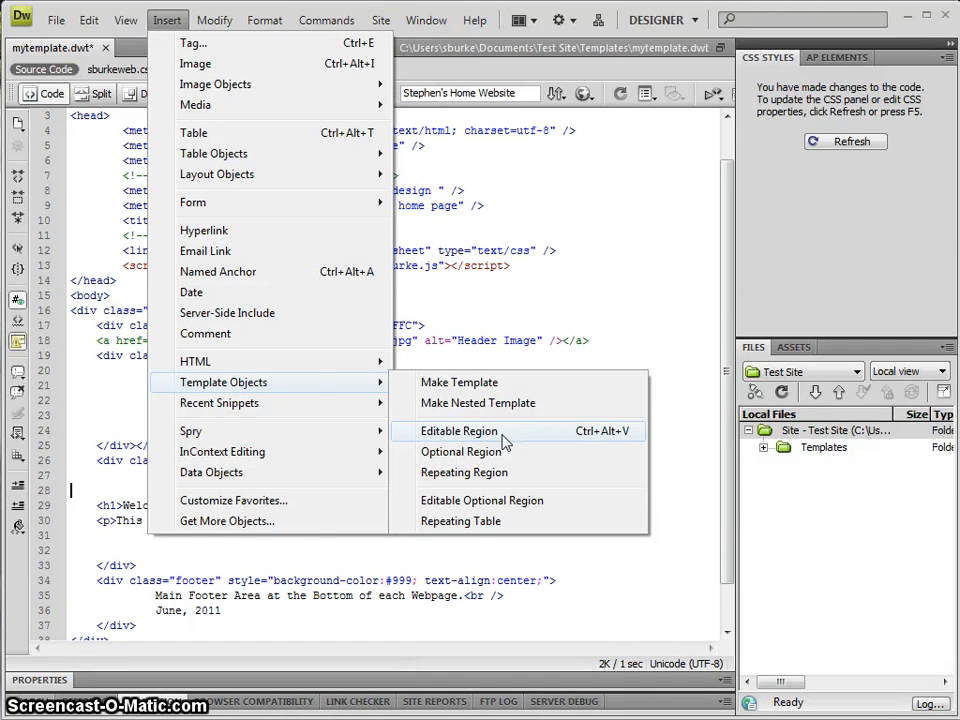
Step: Insert an editable region named maincontent after the maincontent div and clear its placeholder text
{"action": "left_click", "coordinate": [458, 431]}
{"action": "type", "text": "mainc"}
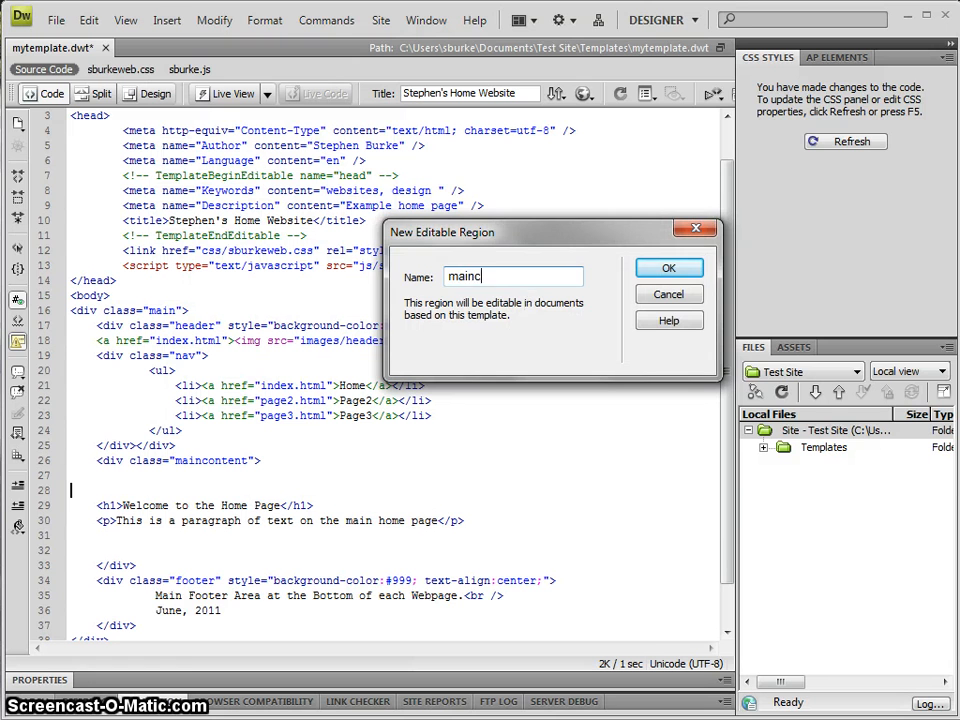
{"action": "type", "text": "onte"}
{"action": "key", "text": "Return"}
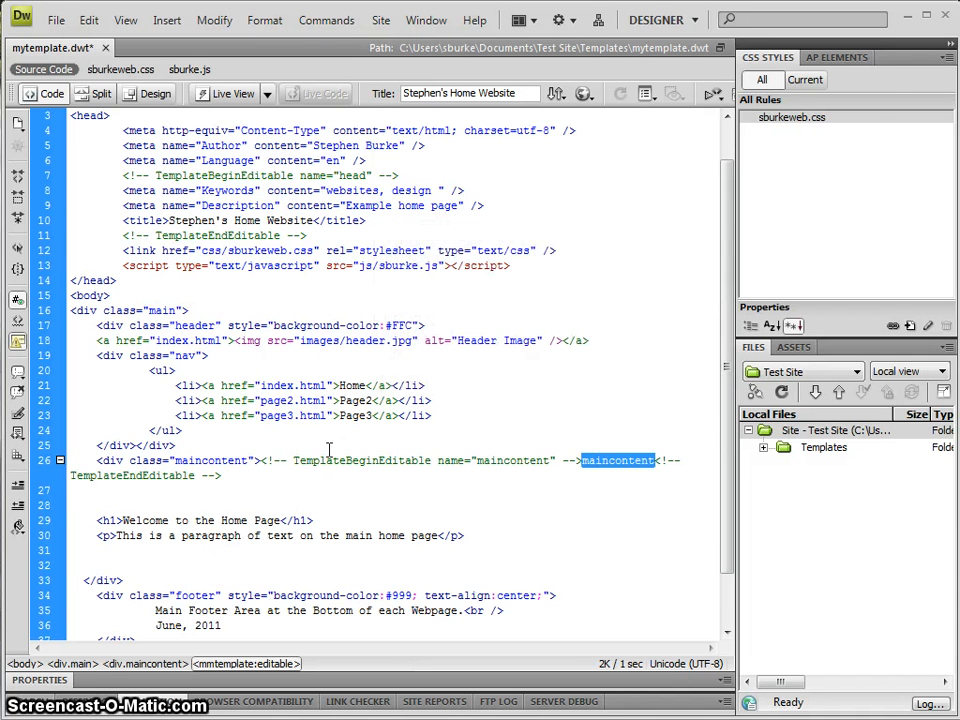
{"action": "left_click", "coordinate": [265, 460]}
{"action": "key", "text": "Return"}
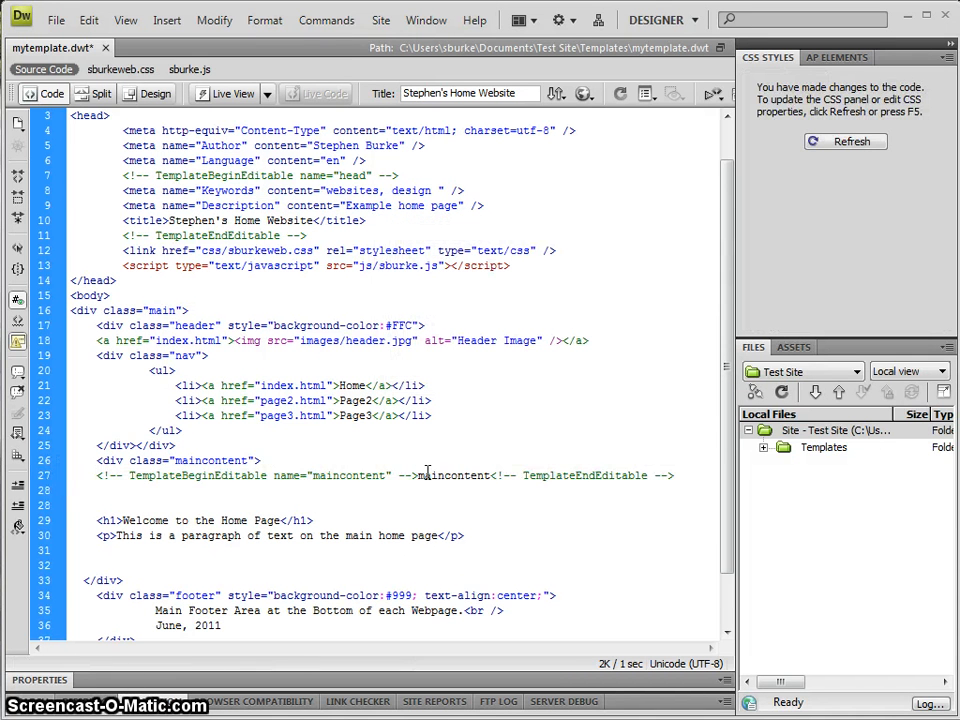
{"action": "double_click", "coordinate": [427, 475]}
{"action": "key", "text": "Delete"}
{"action": "key", "text": "Return"}
{"action": "key", "text": "Return"}
{"action": "scroll", "coordinate": [290, 505], "scroll_direction": "down", "scroll_amount": 3}
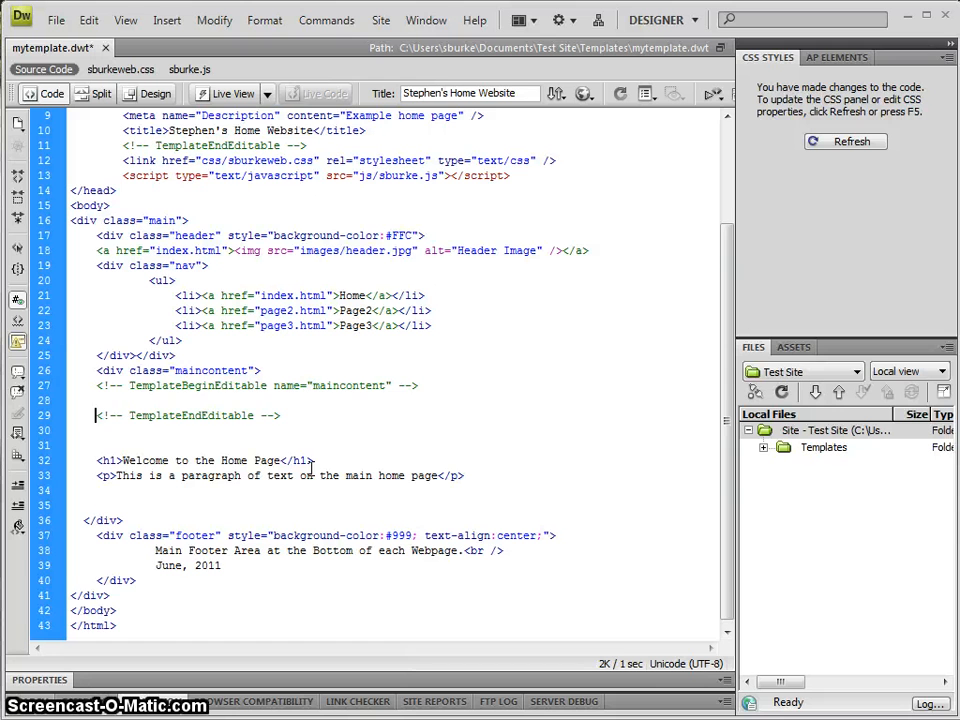
{"action": "scroll", "coordinate": [280, 460], "scroll_direction": "down", "scroll_amount": 3}
Step: Move the TemplateEndEditable comment below the paragraph and remove the extra blank lines
{"action": "left_click_drag", "start_coordinate": [282, 410], "coordinate": [96, 410]}
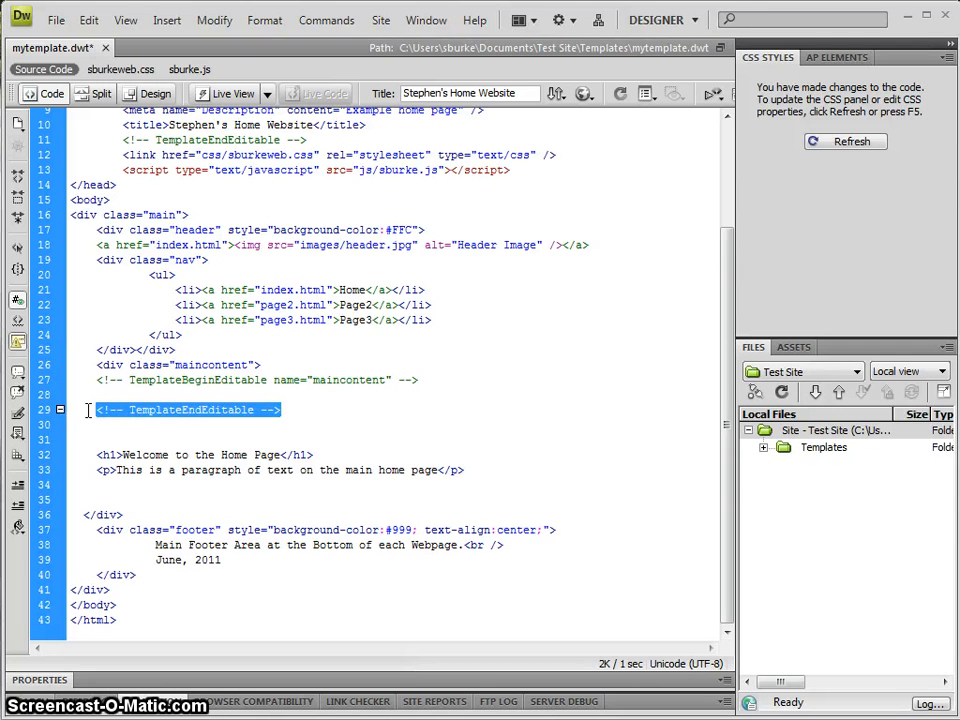
{"action": "key", "text": "ctrl+x"}
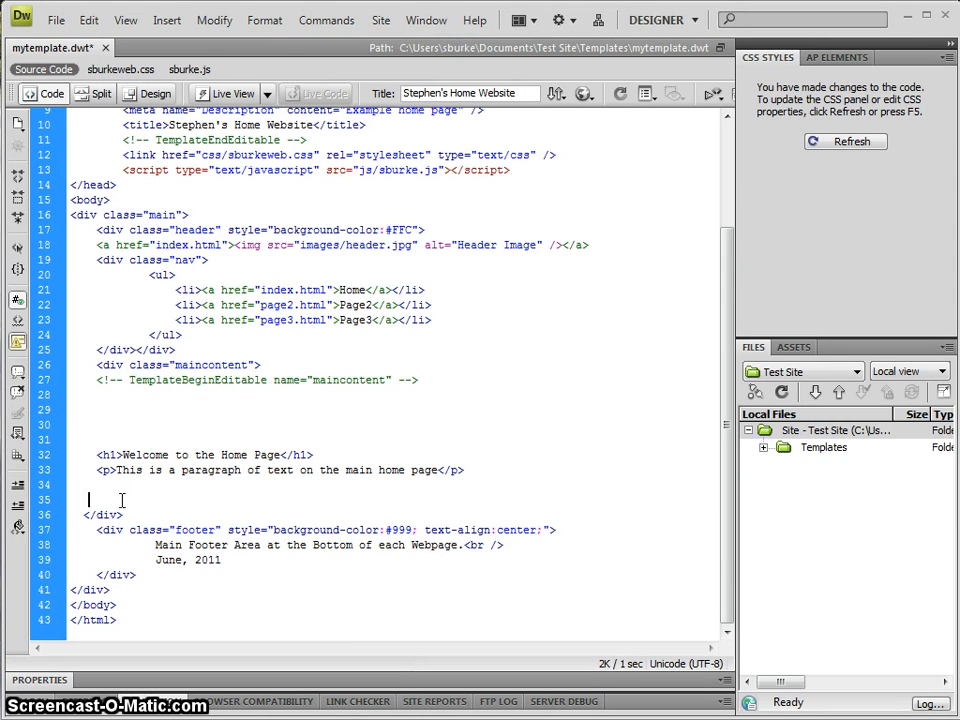
{"action": "key", "text": "ctrl+v"}
{"action": "left_click_drag", "start_coordinate": [75, 395], "coordinate": [97, 410]}
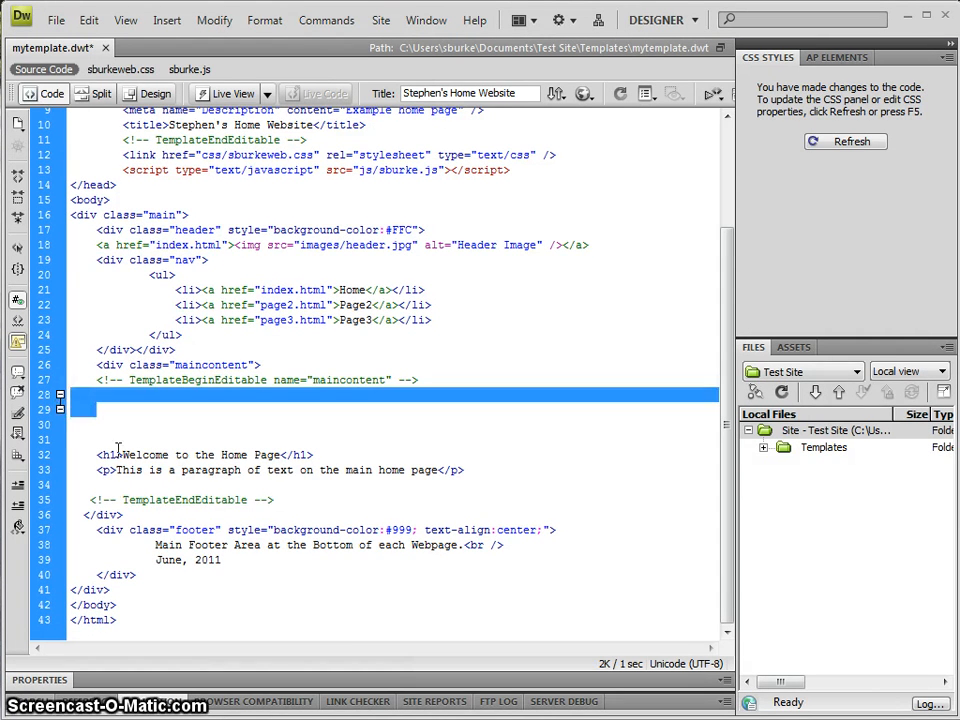
{"action": "key", "text": "Delete"}
{"action": "key", "text": "Delete"}
{"action": "key", "text": "Delete"}
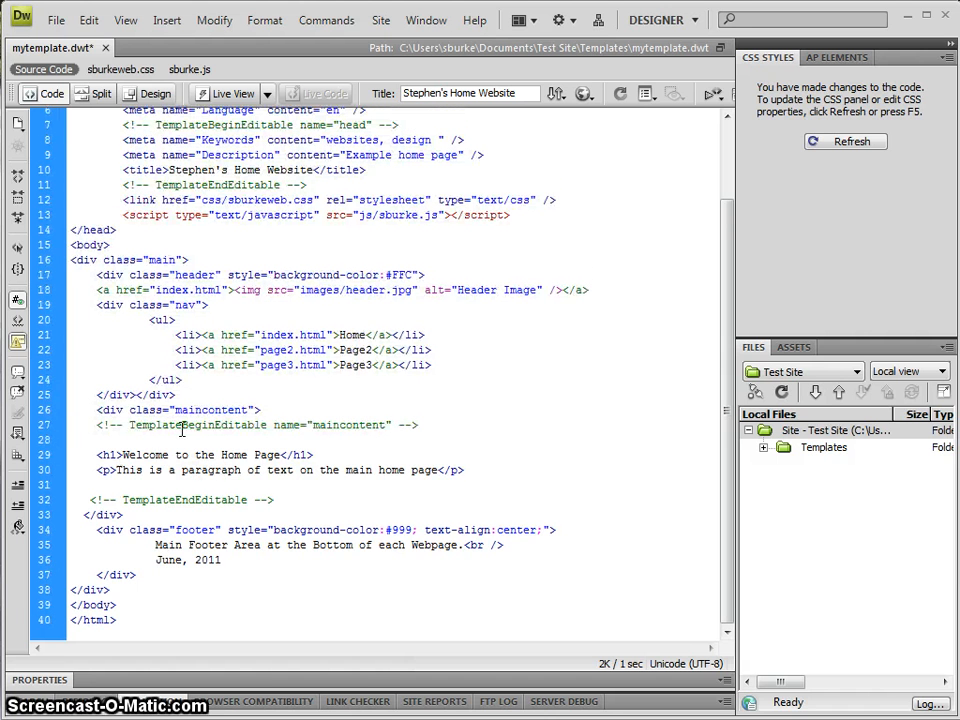
Step: Review the maincontent region markers, its enclosed heading and paragraph, and the Keywords and Description lines
{"action": "left_click_drag", "start_coordinate": [130, 425], "coordinate": [265, 428]}
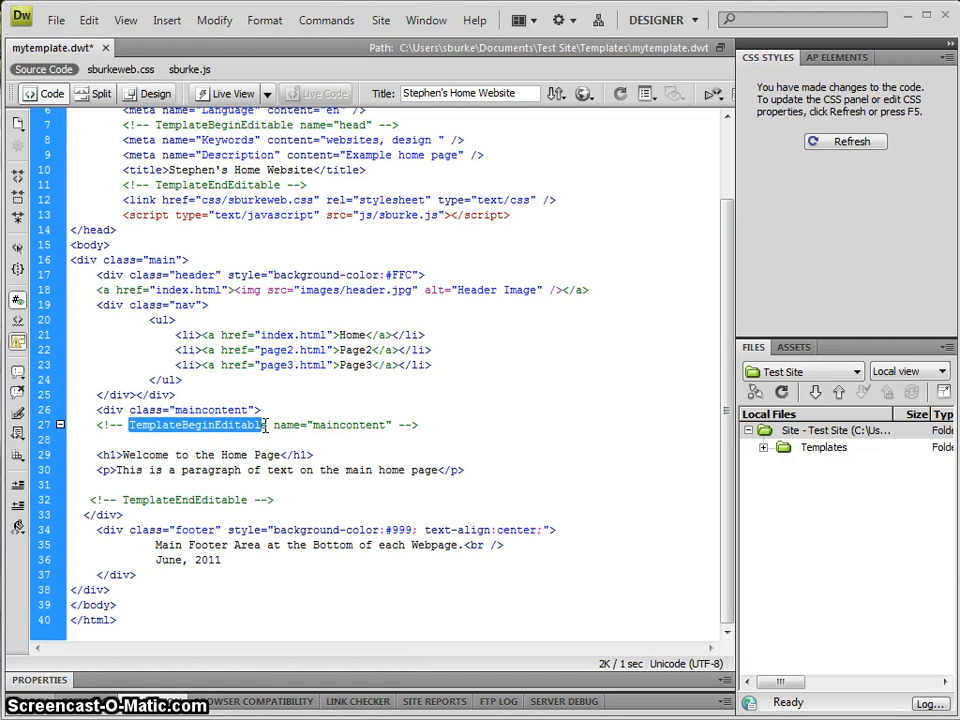
{"action": "left_click_drag", "start_coordinate": [248, 500], "coordinate": [130, 500]}
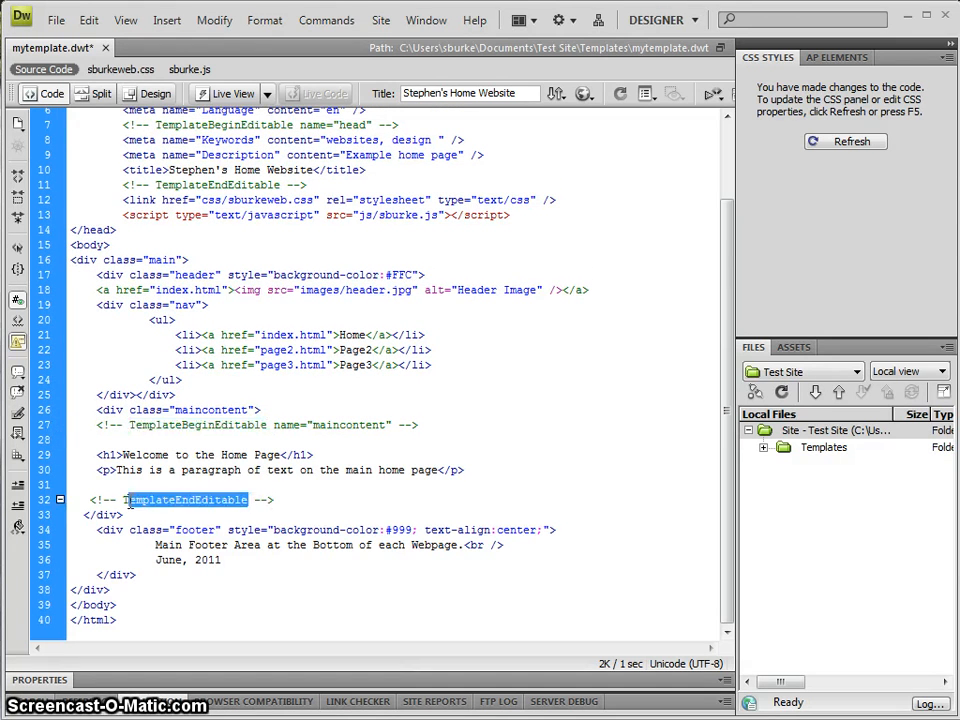
{"action": "left_click_drag", "start_coordinate": [270, 500], "coordinate": [75, 425]}
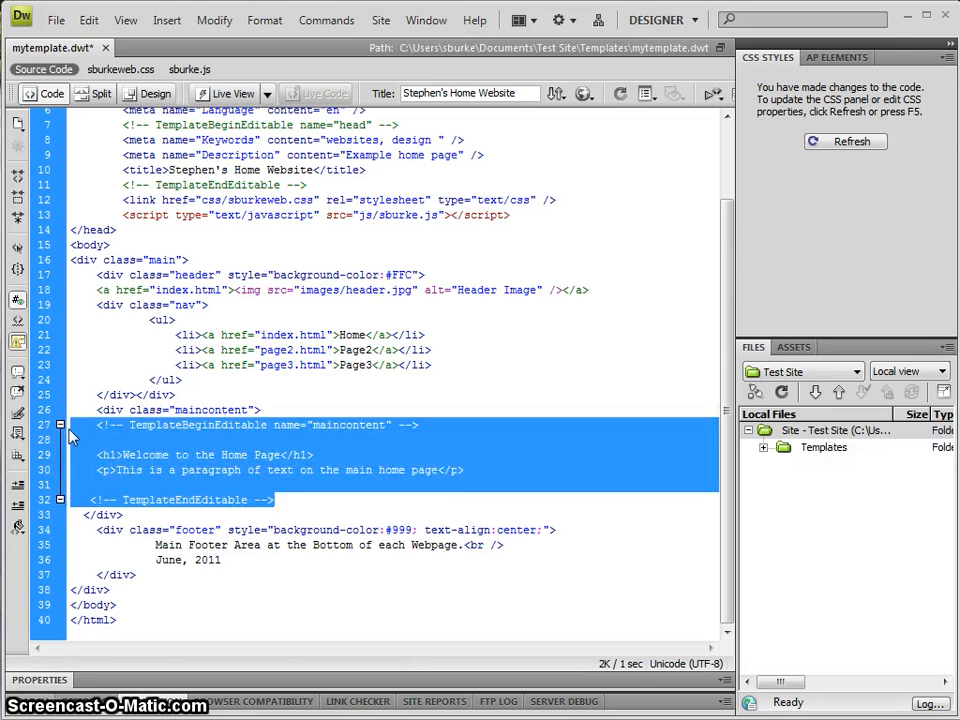
{"action": "left_click", "coordinate": [252, 470]}
{"action": "scroll", "coordinate": [252, 470], "scroll_direction": "up", "scroll_amount": 1}
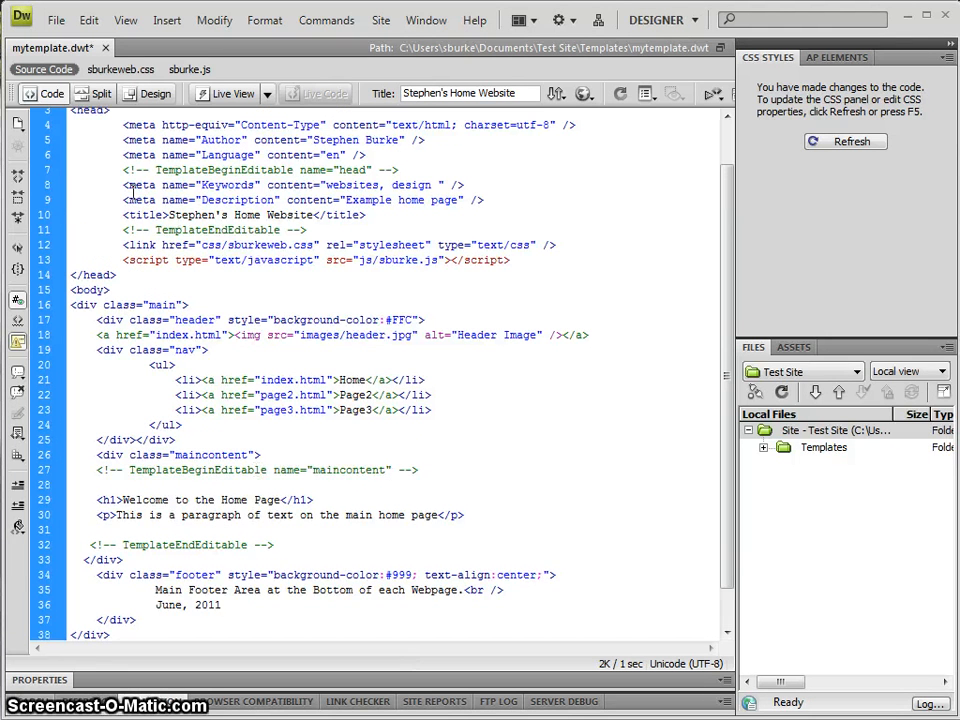
{"action": "left_click_drag", "start_coordinate": [123, 185], "coordinate": [490, 203]}
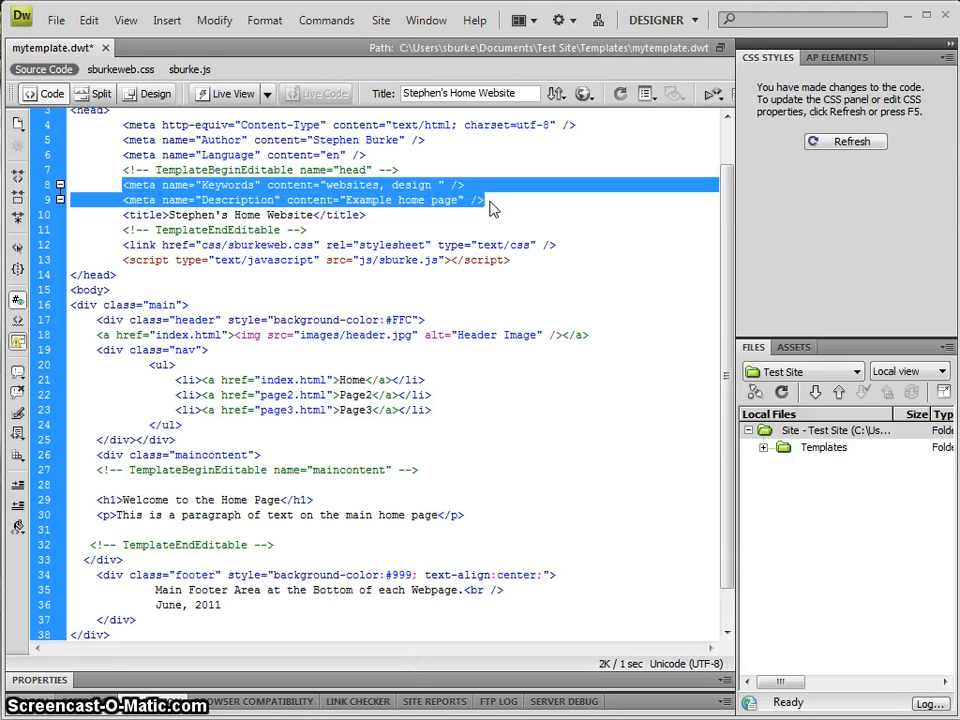
{"action": "left_click_drag", "start_coordinate": [150, 500], "coordinate": [458, 517]}
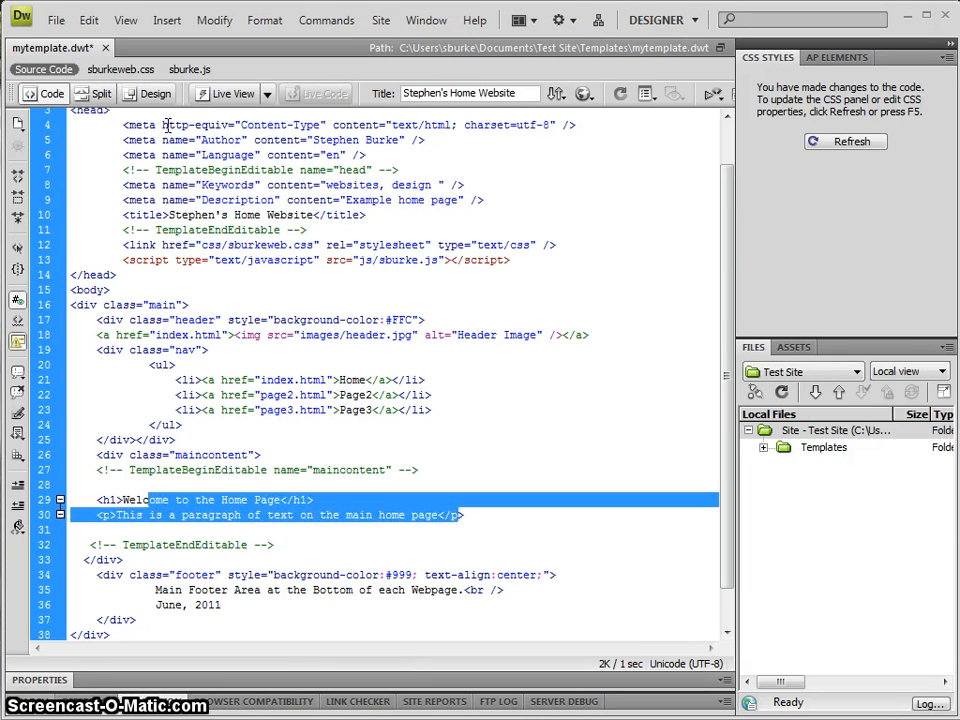
Step: Check the heading, paragraph and June, 2011 footer in Design view and save mytemplate.dwt
{"action": "left_click", "coordinate": [155, 94]}
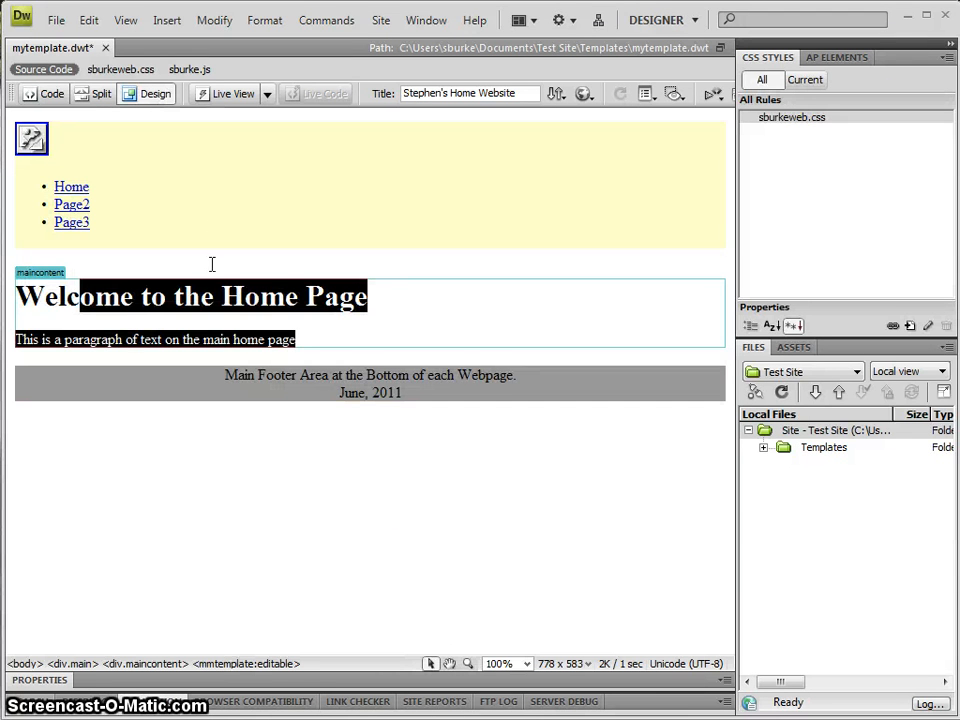
{"action": "left_click", "coordinate": [200, 296]}
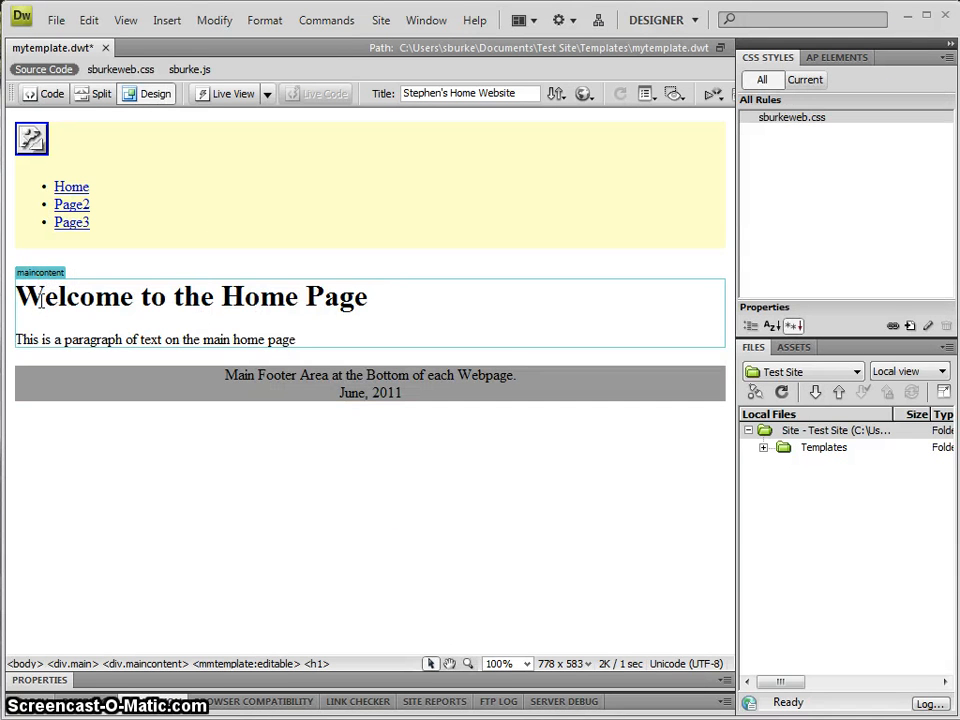
{"action": "left_click_drag", "start_coordinate": [45, 296], "coordinate": [300, 340]}
{"action": "left_click", "coordinate": [300, 340]}
{"action": "left_click_drag", "start_coordinate": [52, 300], "coordinate": [300, 340]}
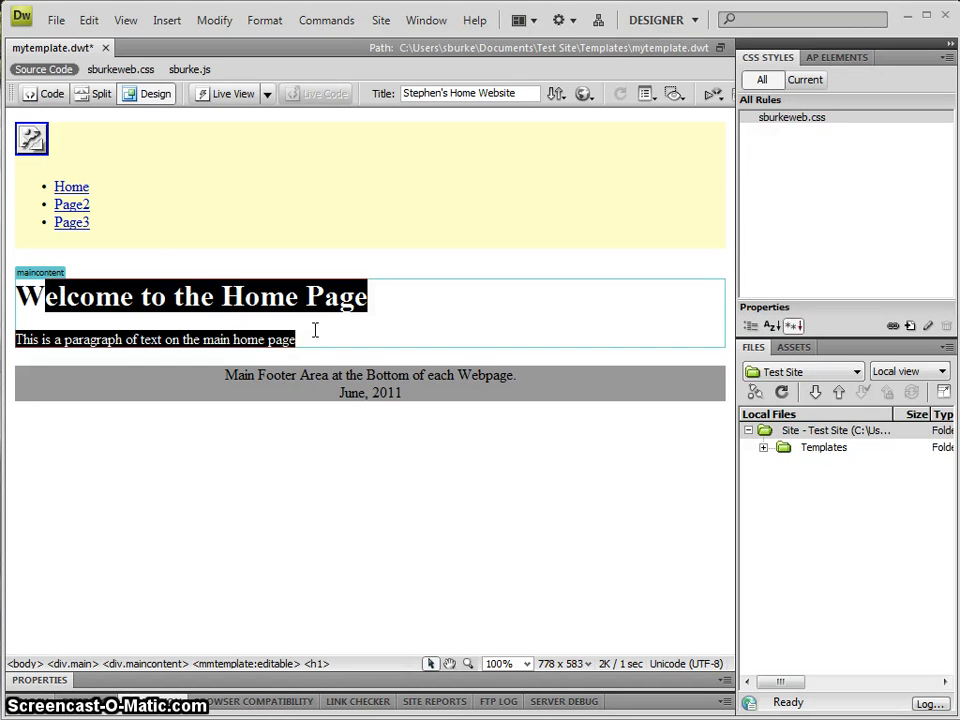
{"action": "left_click_drag", "start_coordinate": [225, 375], "coordinate": [410, 393]}
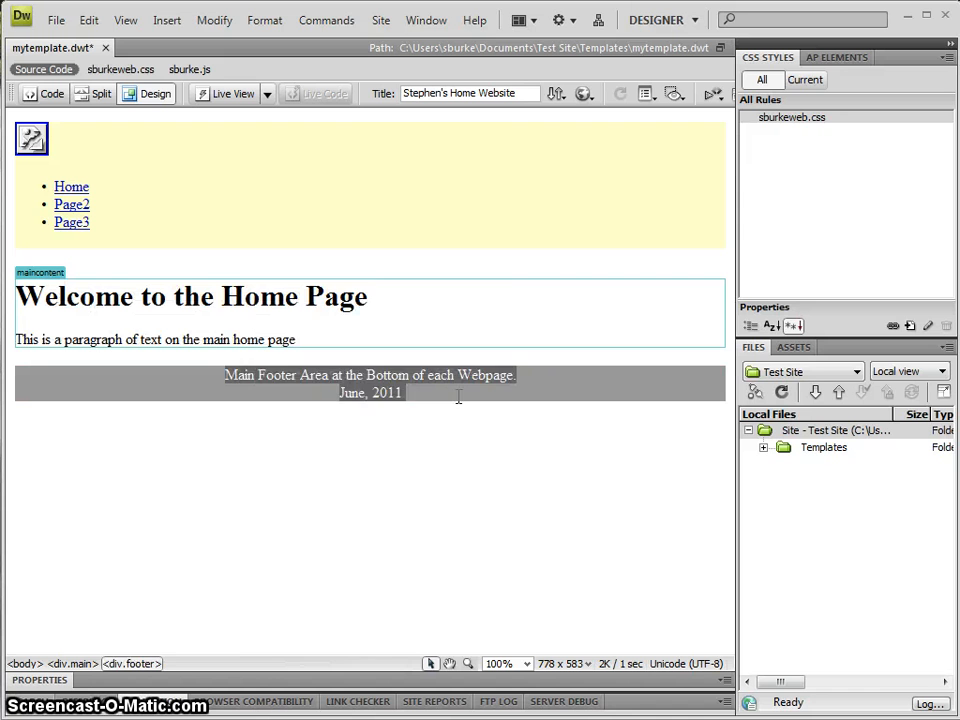
{"action": "left_click", "coordinate": [410, 393]}
{"action": "key", "text": "ctrl+s"}
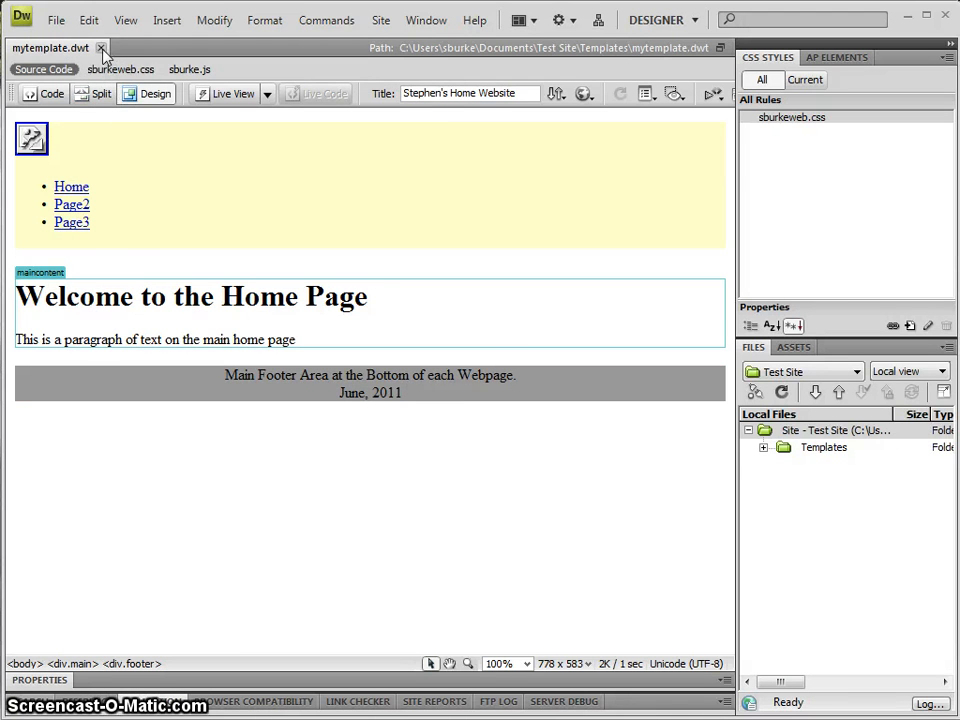
Step: Close mytemplate.dwt and create a new page from Test Site's mytemplate template
{"action": "left_click", "coordinate": [101, 48]}
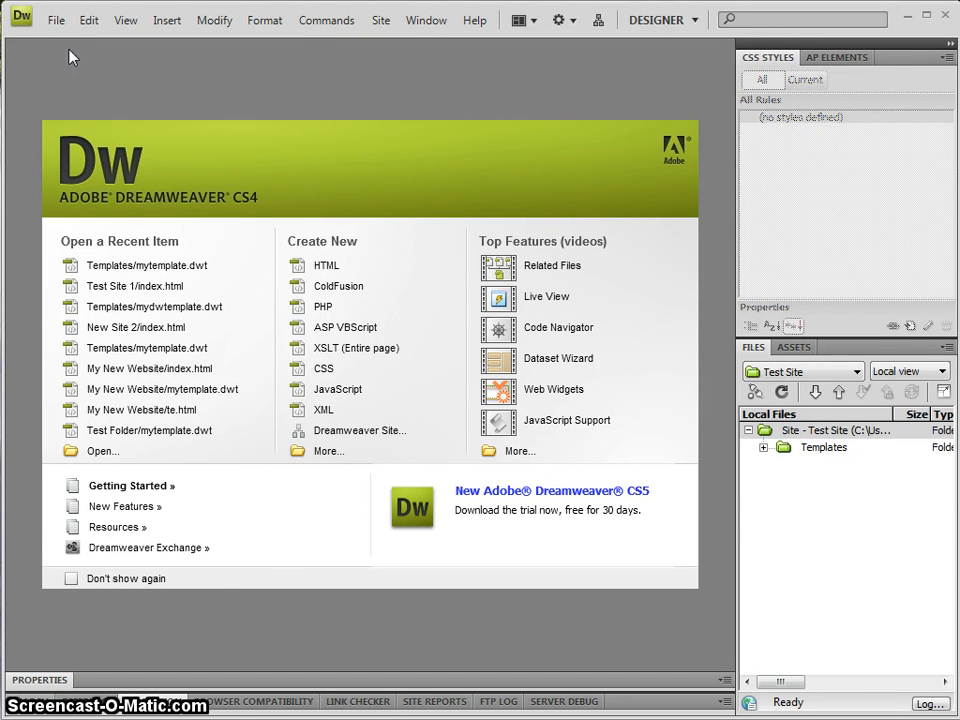
{"action": "left_click", "coordinate": [56, 20]}
{"action": "left_click", "coordinate": [75, 41]}
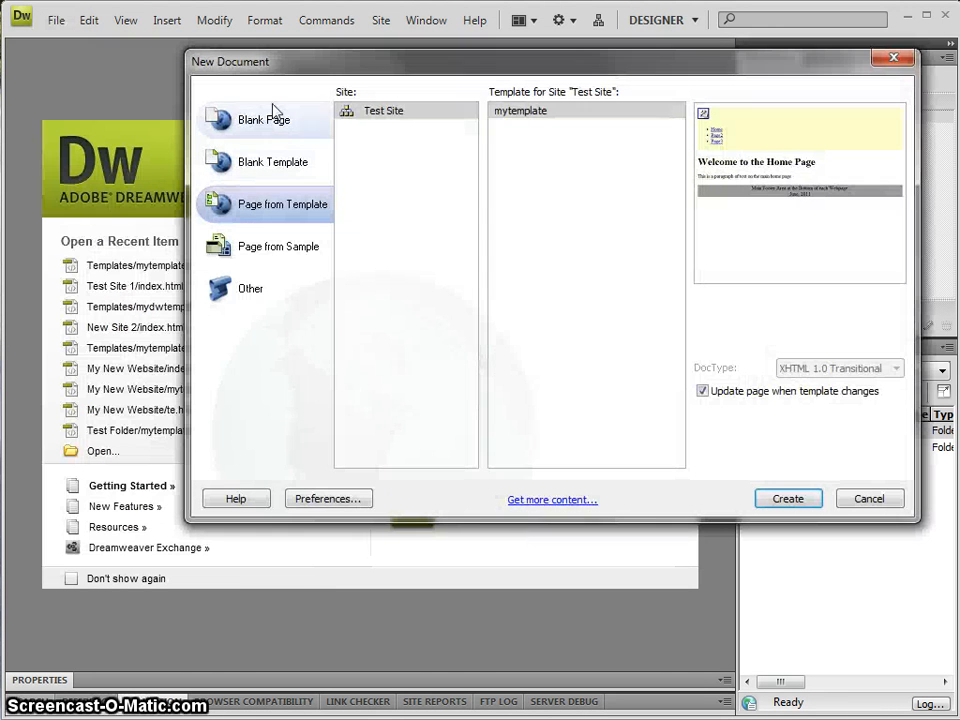
{"action": "left_click", "coordinate": [397, 118]}
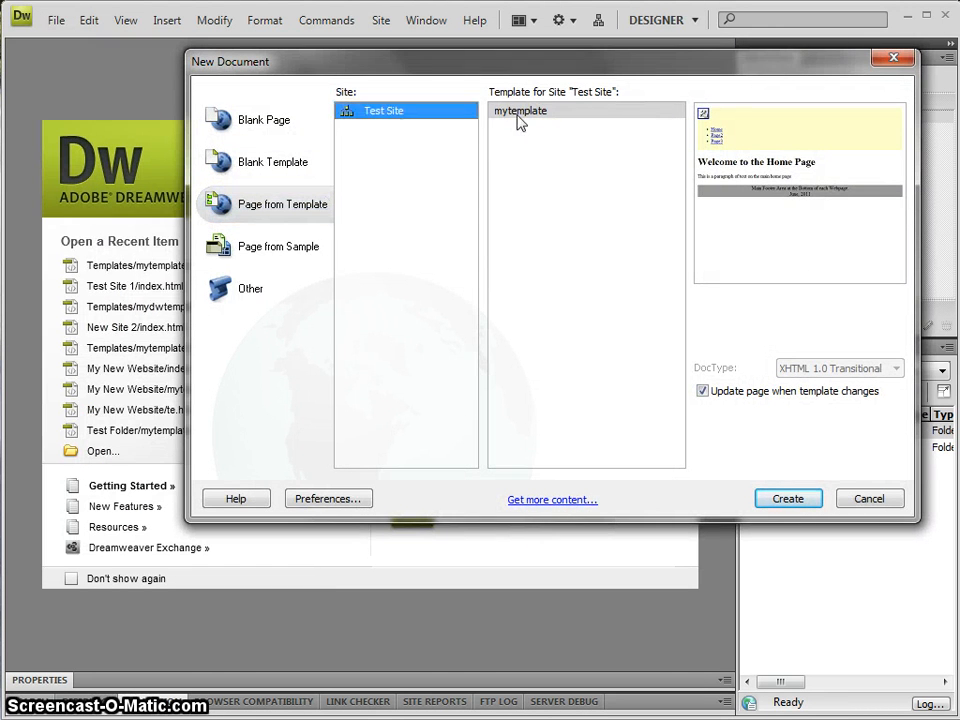
{"action": "left_click", "coordinate": [560, 112]}
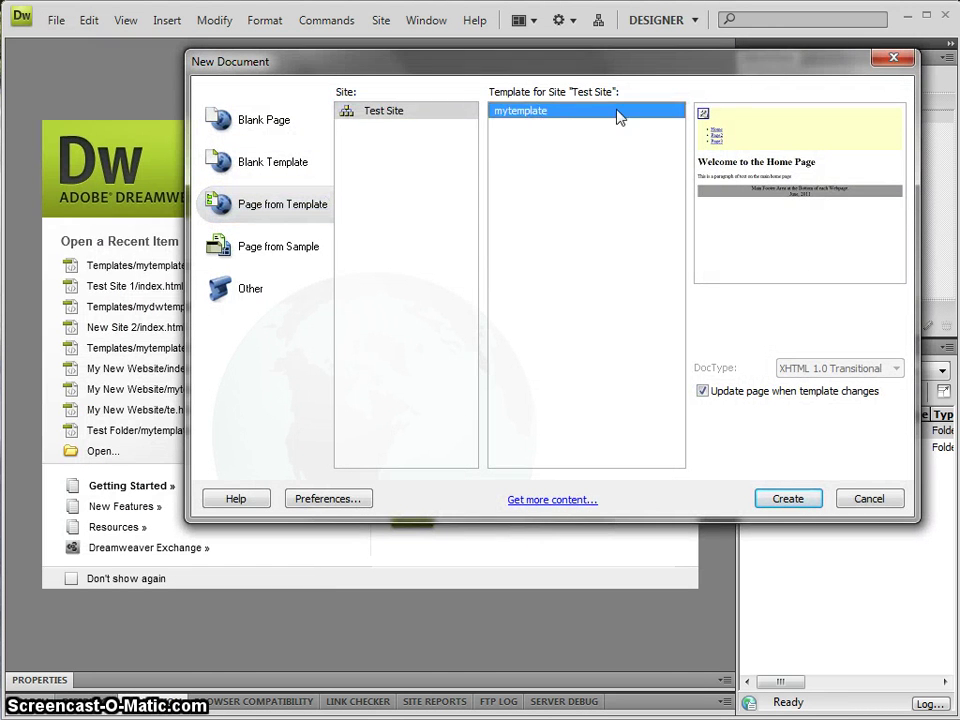
{"action": "left_click", "coordinate": [787, 498]}
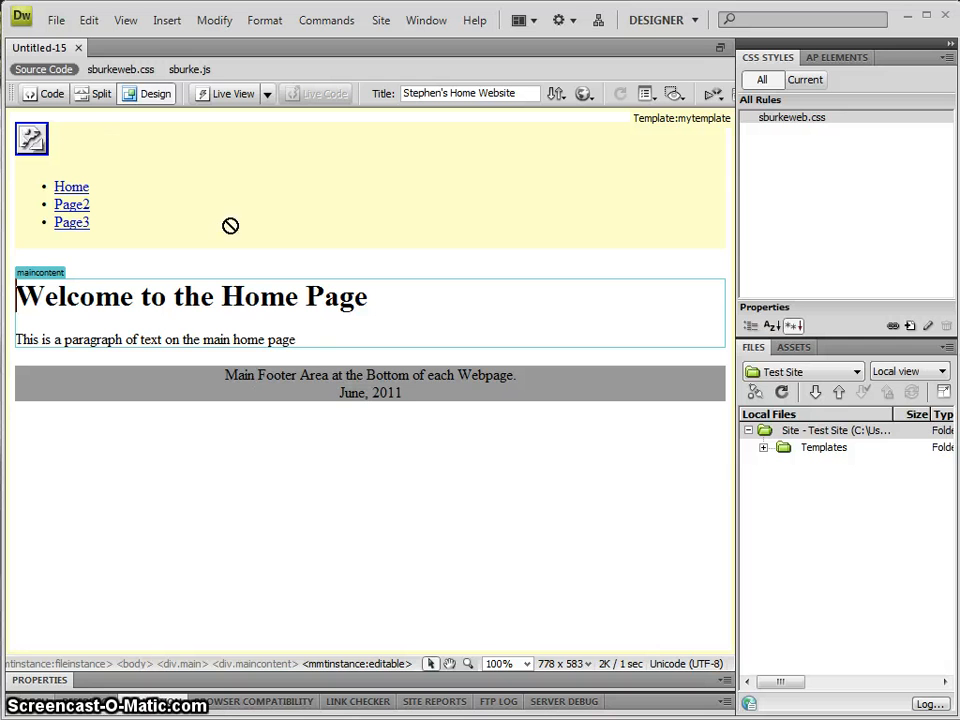
Step: Change the heading to Welcome to our Home Page and add a More Text here.. paragraph
{"action": "left_click", "coordinate": [264, 295]}
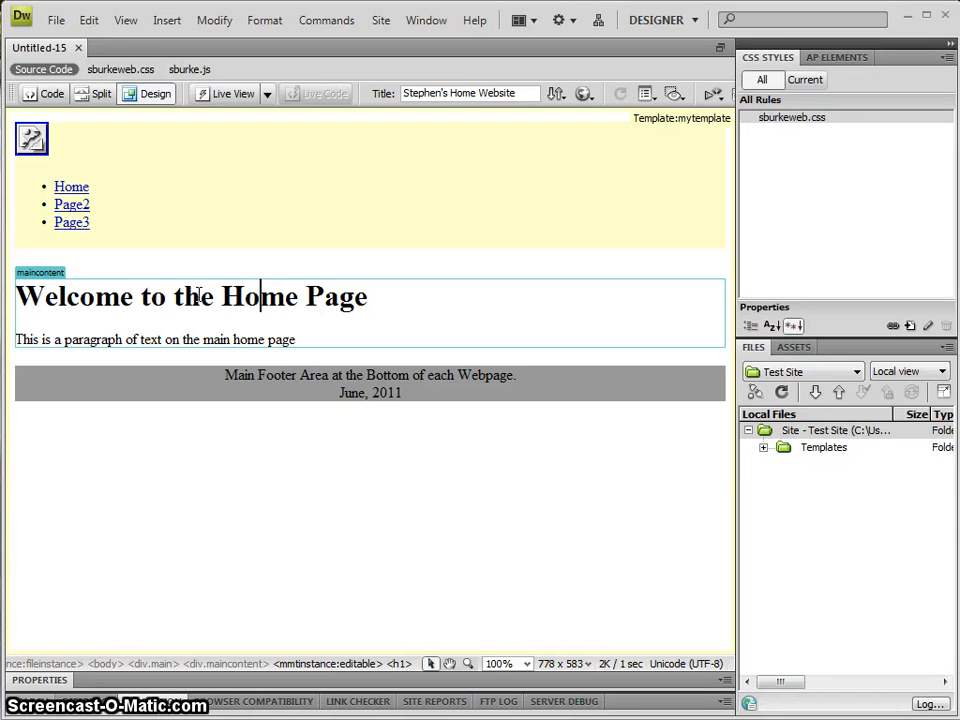
{"action": "mouse_move", "coordinate": [184, 296]}
{"action": "left_mouse_down"}
{"action": "mouse_move", "coordinate": [214, 300]}
{"action": "mouse_move", "coordinate": [176, 300]}
{"action": "left_mouse_up"}
{"action": "key", "text": "Right"}
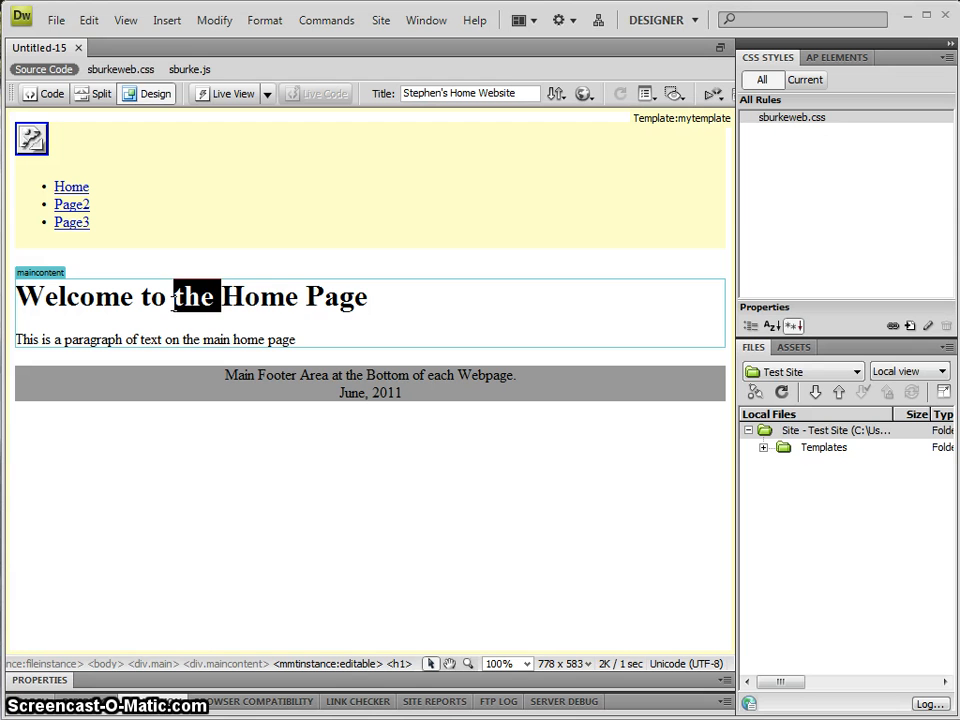
{"action": "type", "text": "our"}
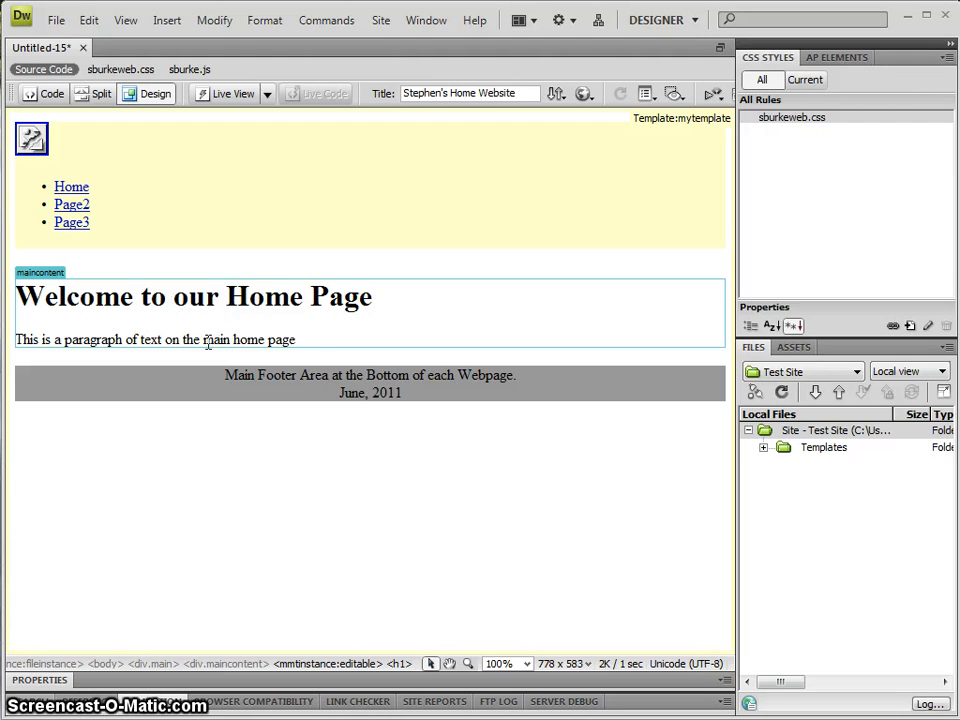
{"action": "double_click", "coordinate": [209, 342]}
{"action": "left_click", "coordinate": [297, 339]}
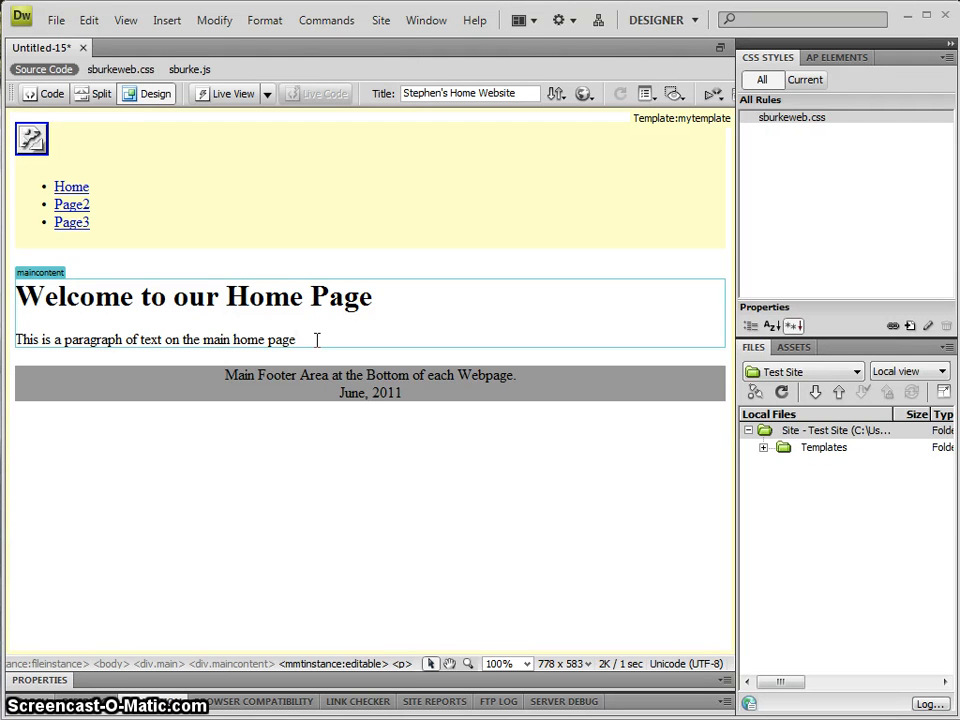
{"action": "type", "text": "."}
{"action": "key", "text": "Return"}
{"action": "type", "text": "M"}
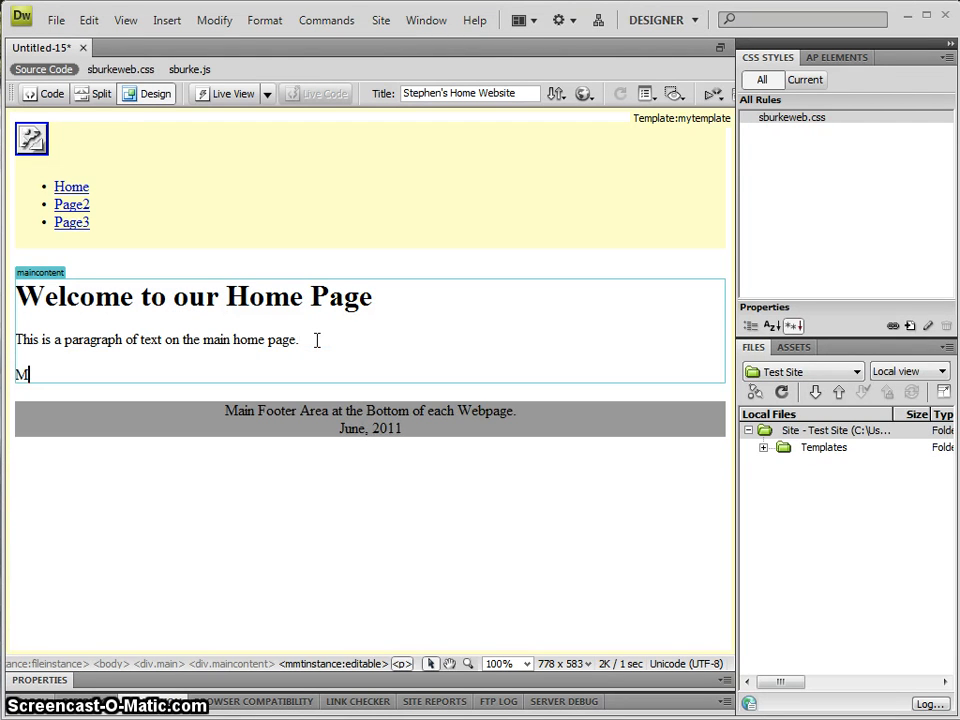
{"action": "type", "text": "ore TE"}
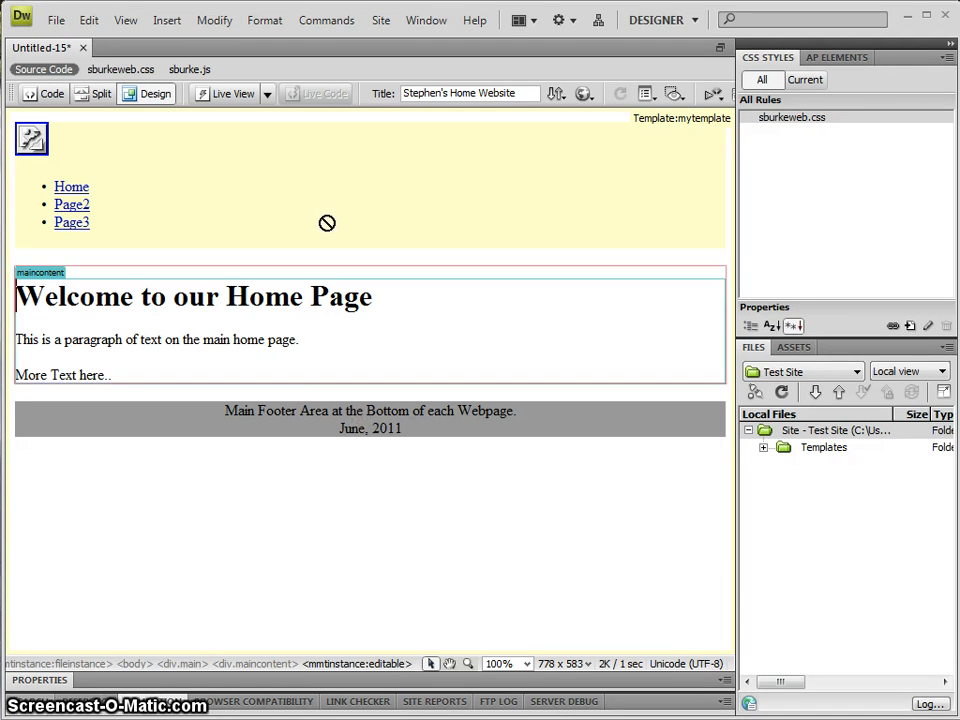
Step: Save the new page as index.html in Test Site
{"action": "left_click", "coordinate": [202, 336]}
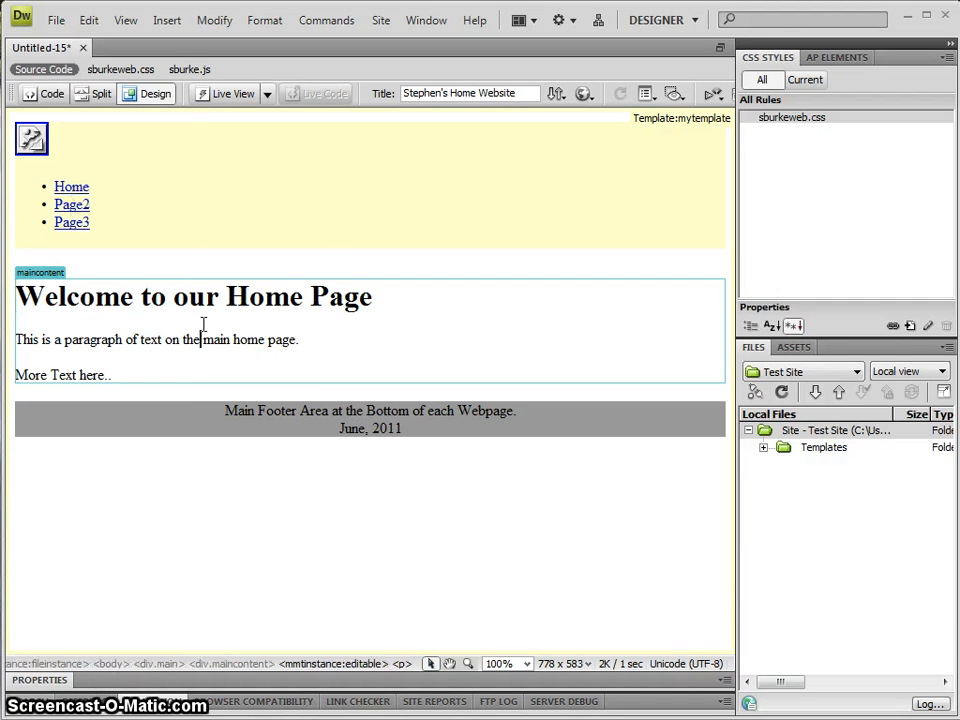
{"action": "key", "text": "ctrl+s"}
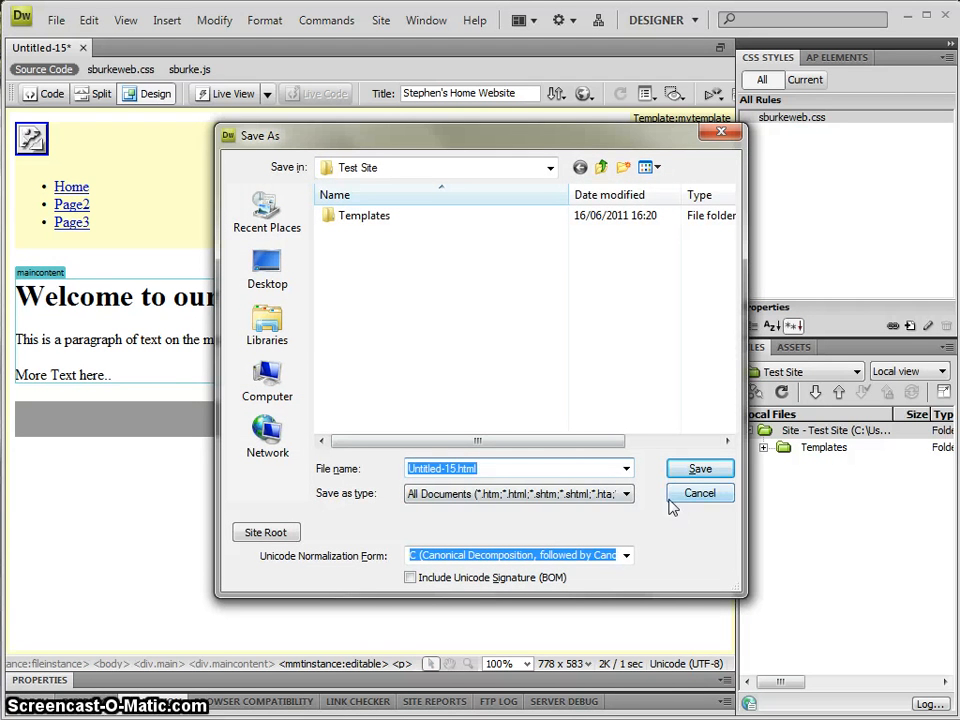
{"action": "type", "text": "index.ht"}
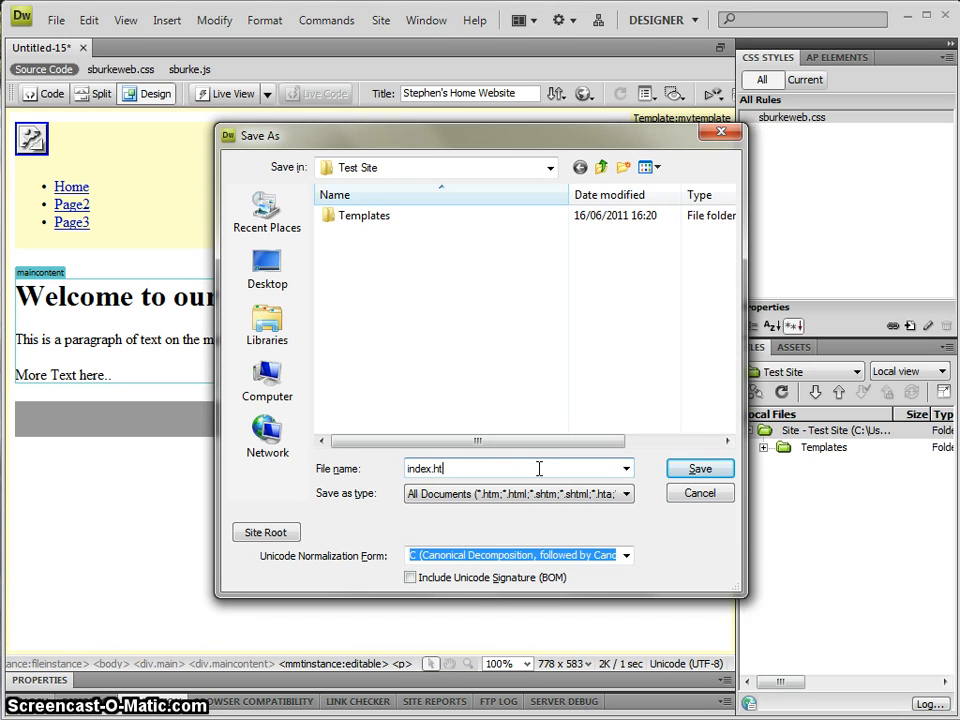
{"action": "type", "text": "ml"}
{"action": "key", "text": "Return"}
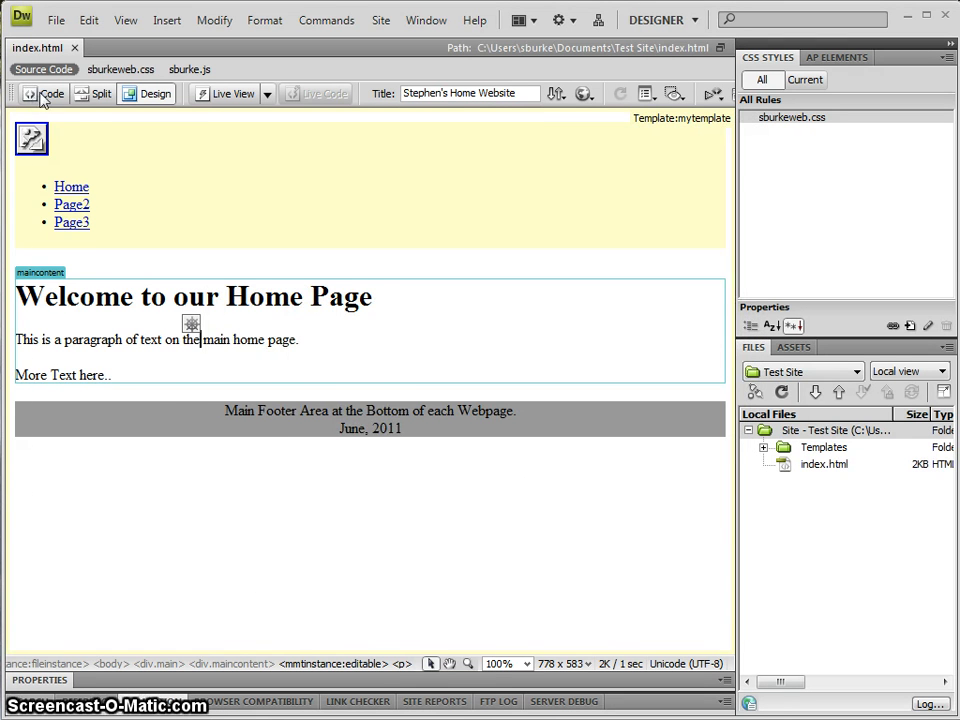
{"action": "left_click", "coordinate": [45, 95]}
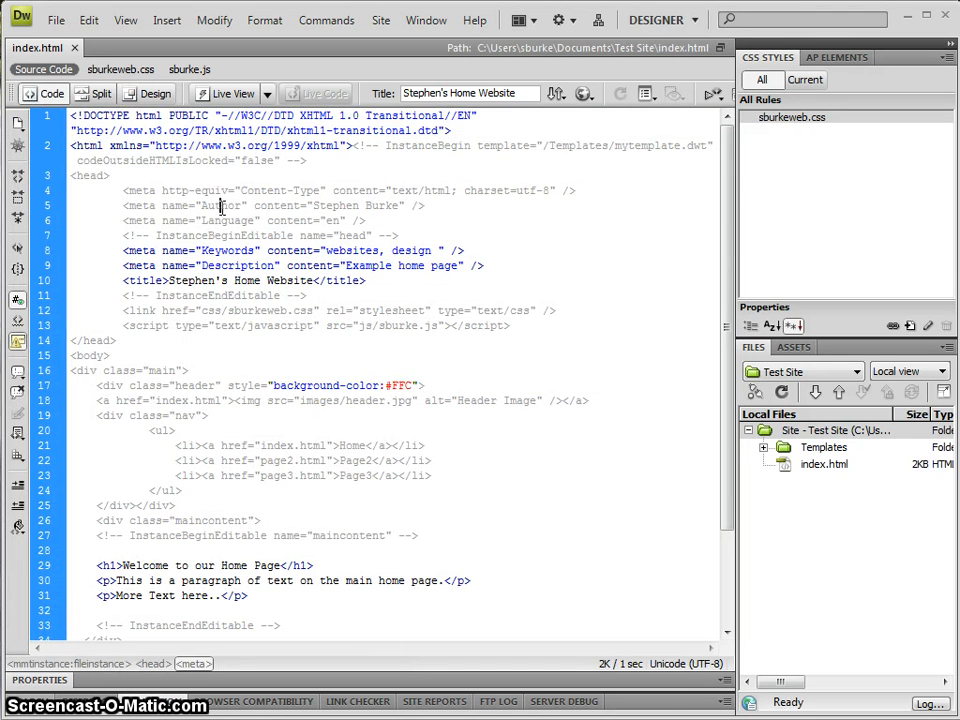
{"action": "left_click", "coordinate": [196, 318]}
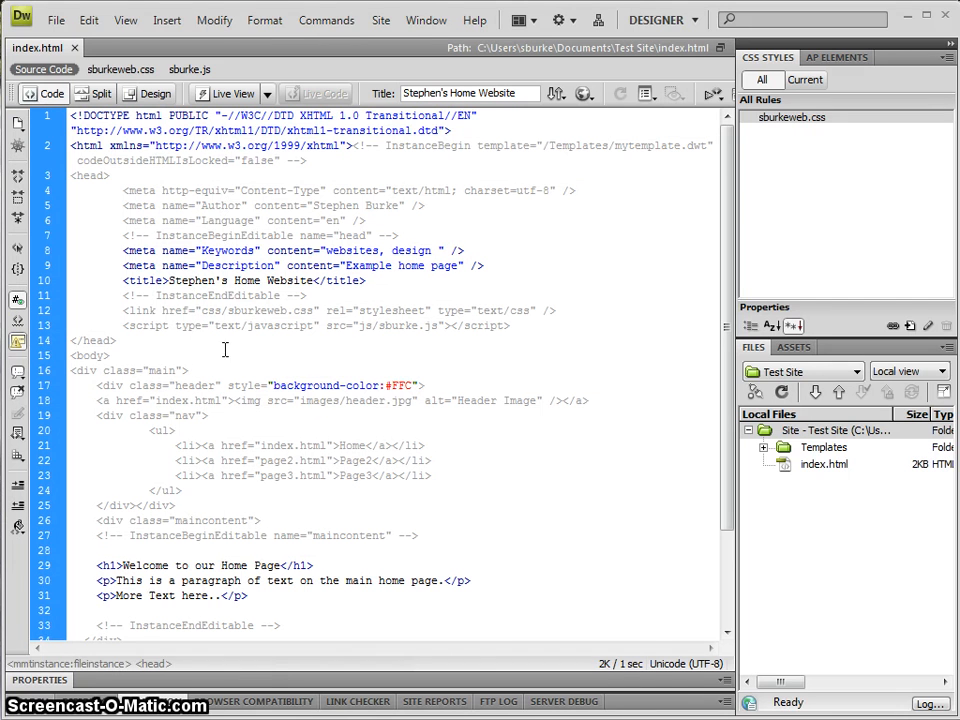
{"action": "left_click", "coordinate": [410, 386]}
{"action": "left_click", "coordinate": [388, 311]}
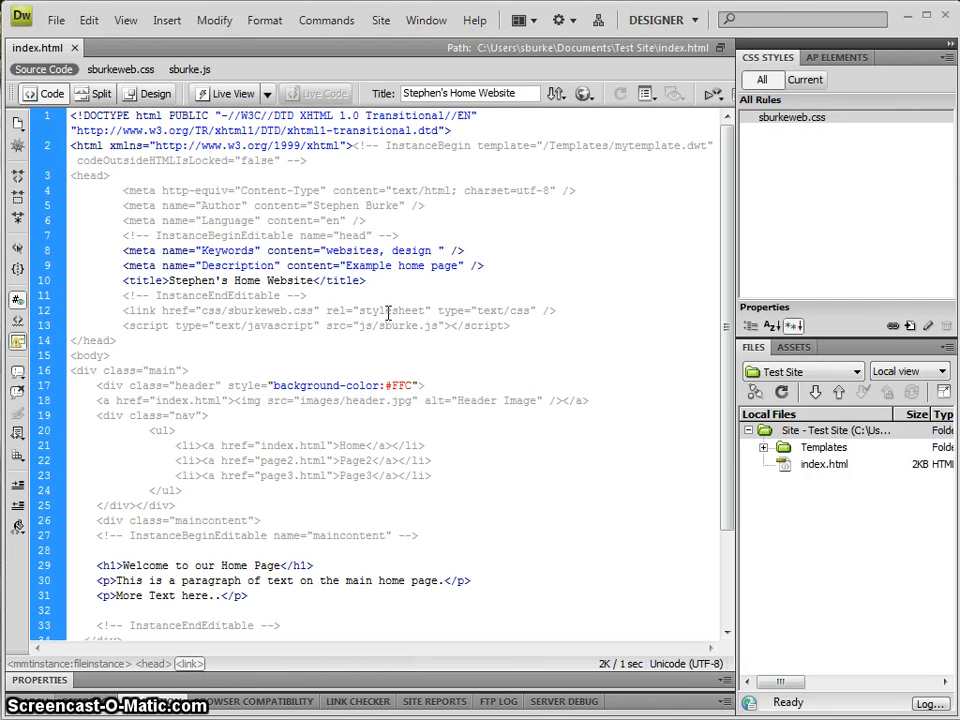
{"action": "left_click", "coordinate": [256, 207]}
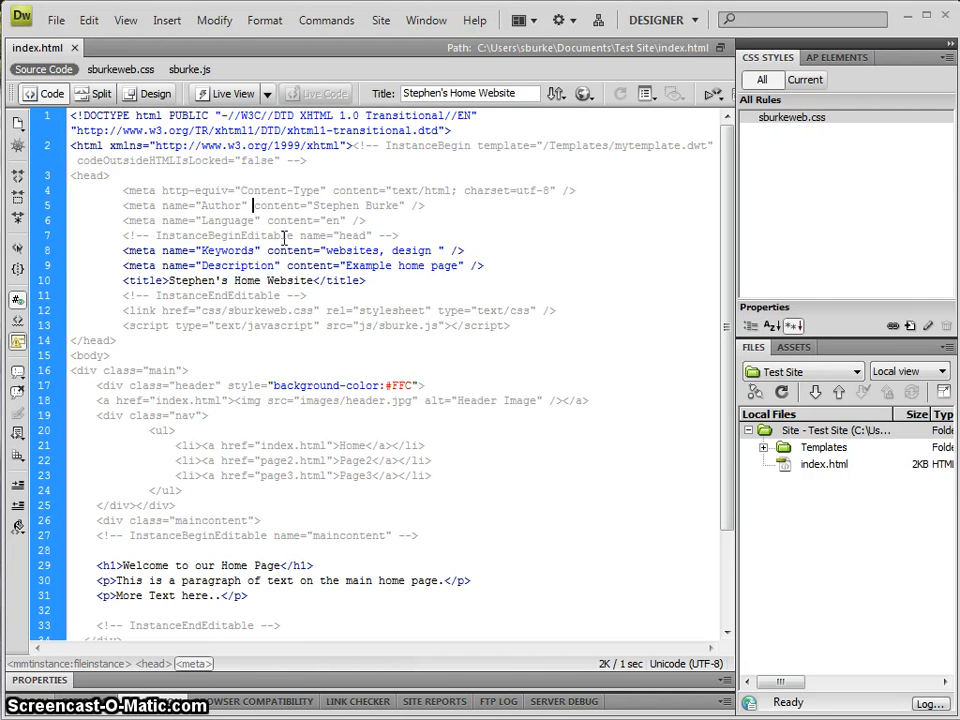
{"action": "left_click_drag", "start_coordinate": [160, 250], "coordinate": [407, 283]}
{"action": "left_click", "coordinate": [407, 283]}
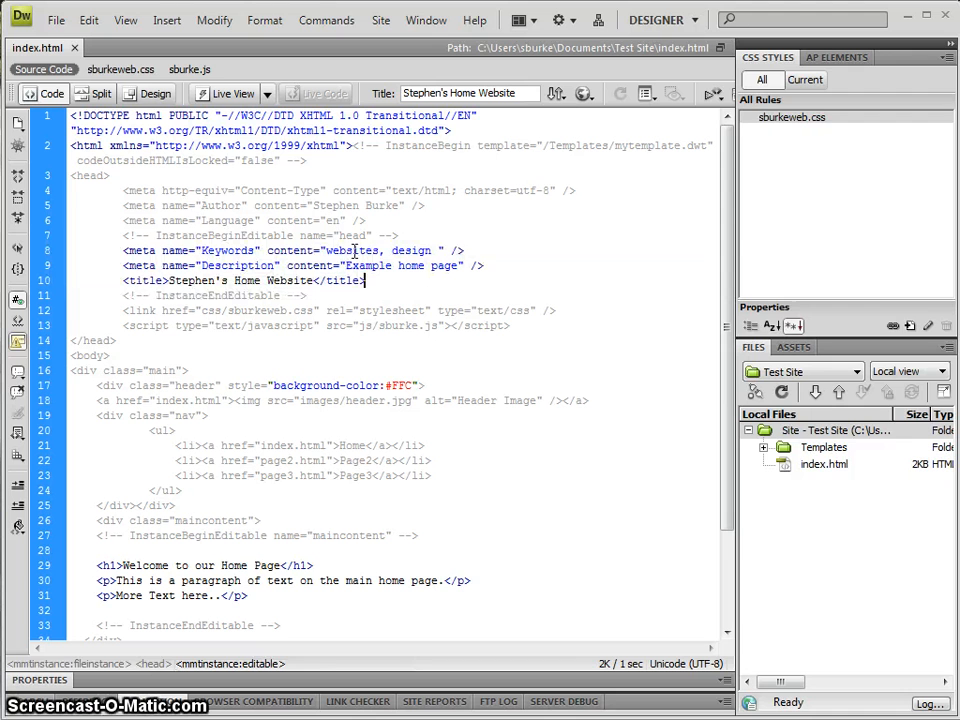
{"action": "double_click", "coordinate": [353, 252]}
{"action": "type", "text": "home"}
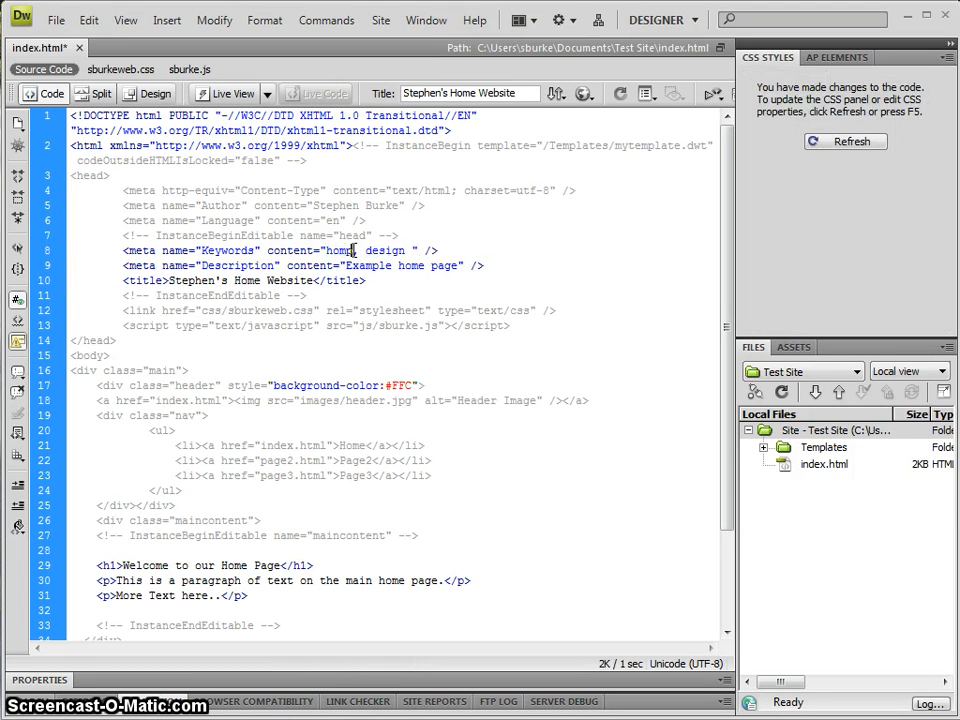
{"action": "type", "text": "page"}
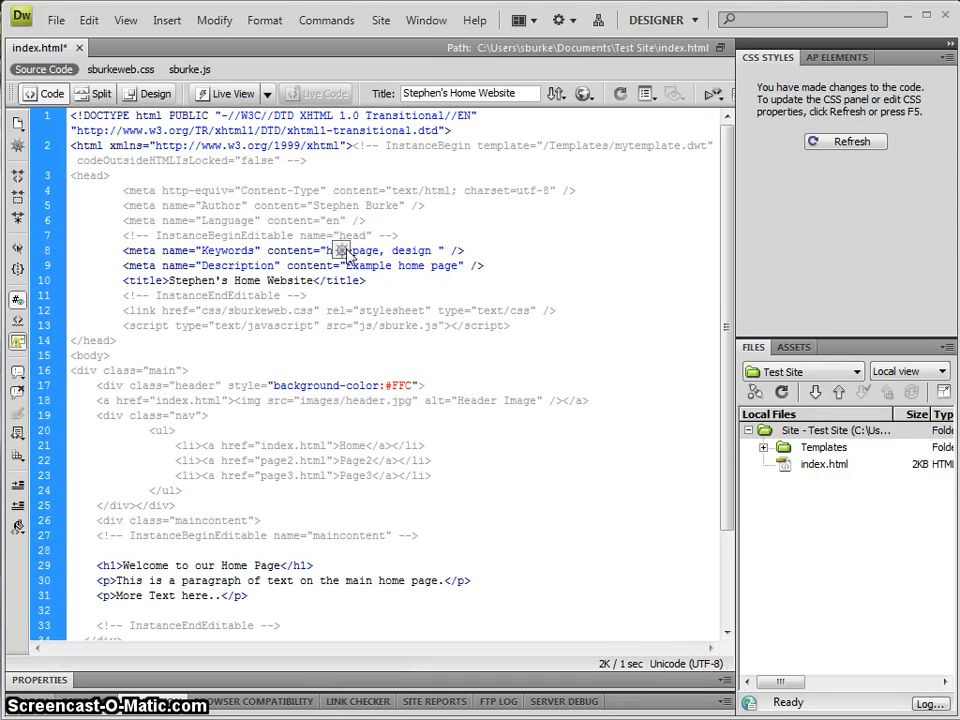
{"action": "double_click", "coordinate": [368, 266]}
{"action": "type", "text": "Main"}
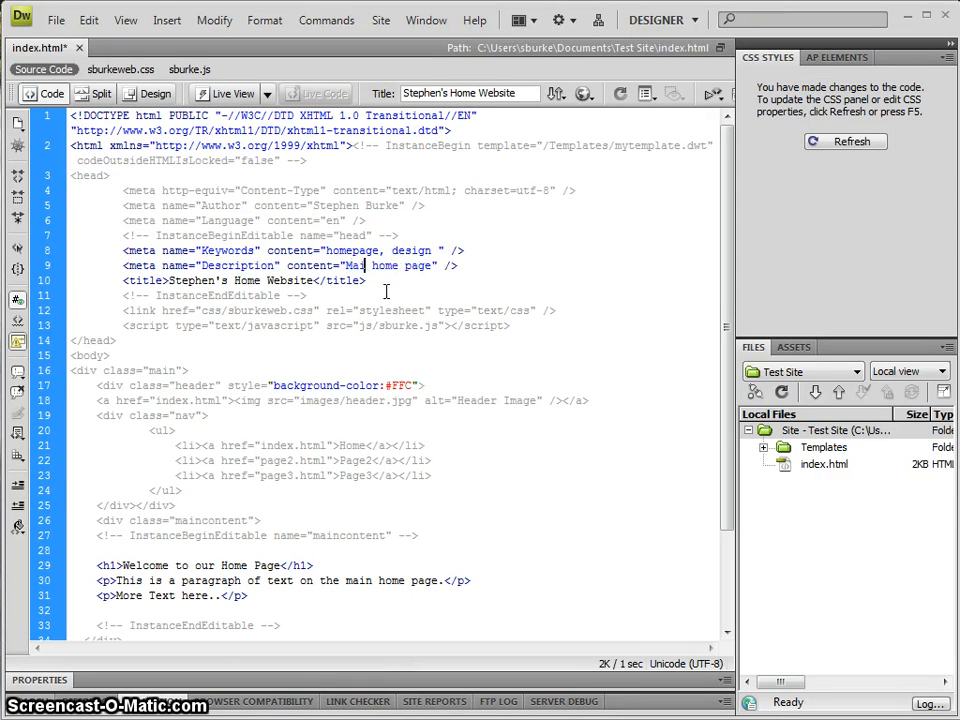
{"action": "scroll", "coordinate": [386, 291], "scroll_direction": "down", "scroll_amount": 1}
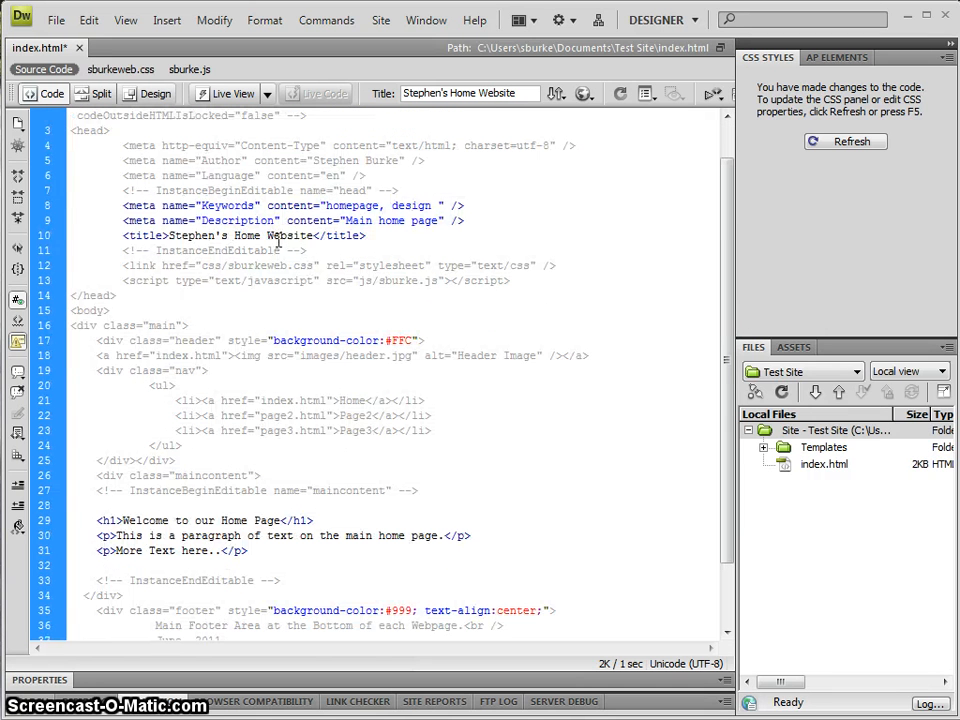
{"action": "double_click", "coordinate": [288, 236]}
{"action": "type", "text": "Page"}
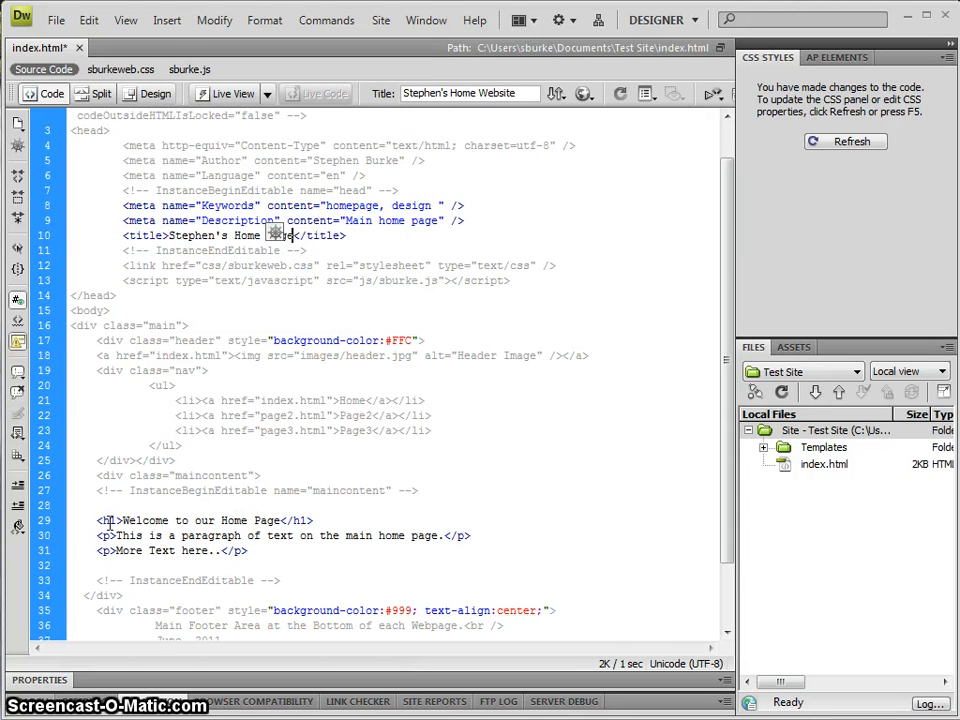
{"action": "left_click_drag", "start_coordinate": [97, 520], "coordinate": [248, 551]}
{"action": "left_click", "coordinate": [290, 550]}
{"action": "scroll", "coordinate": [295, 535], "scroll_direction": "down", "scroll_amount": 2}
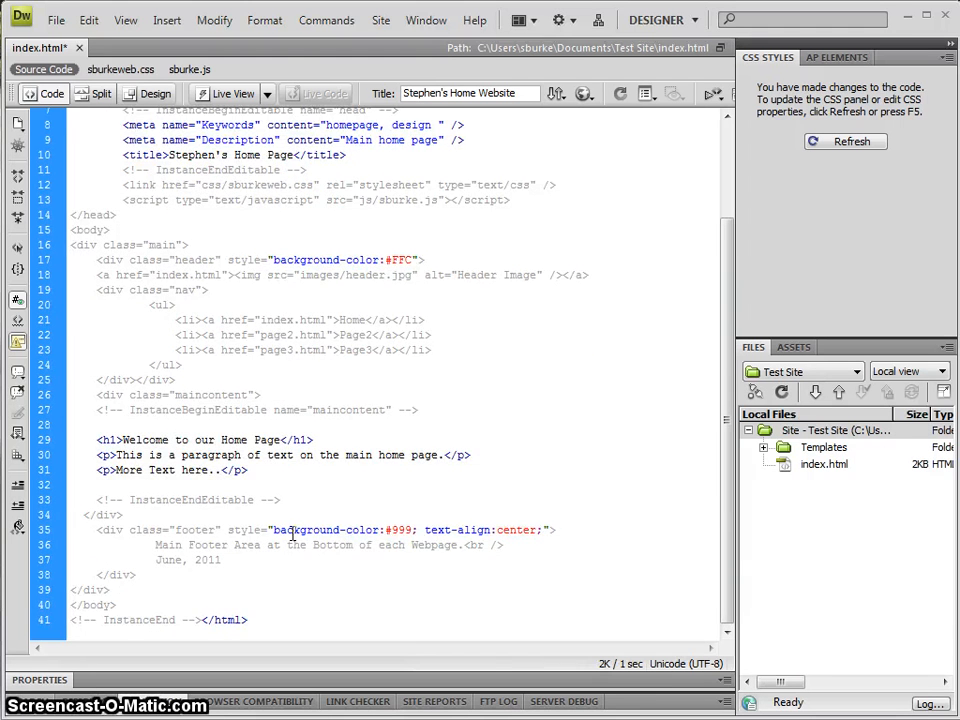
{"action": "scroll", "coordinate": [293, 535], "scroll_direction": "up", "scroll_amount": 3}
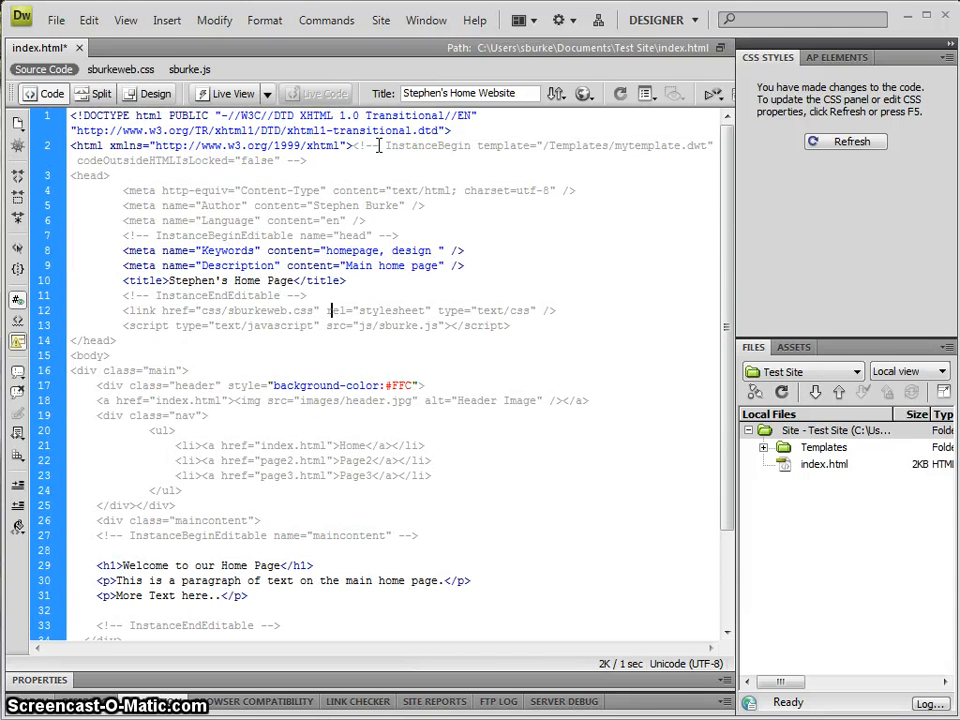
{"action": "left_click_drag", "start_coordinate": [360, 145], "coordinate": [560, 145]}
{"action": "left_click", "coordinate": [595, 145]}
{"action": "double_click", "coordinate": [665, 148]}
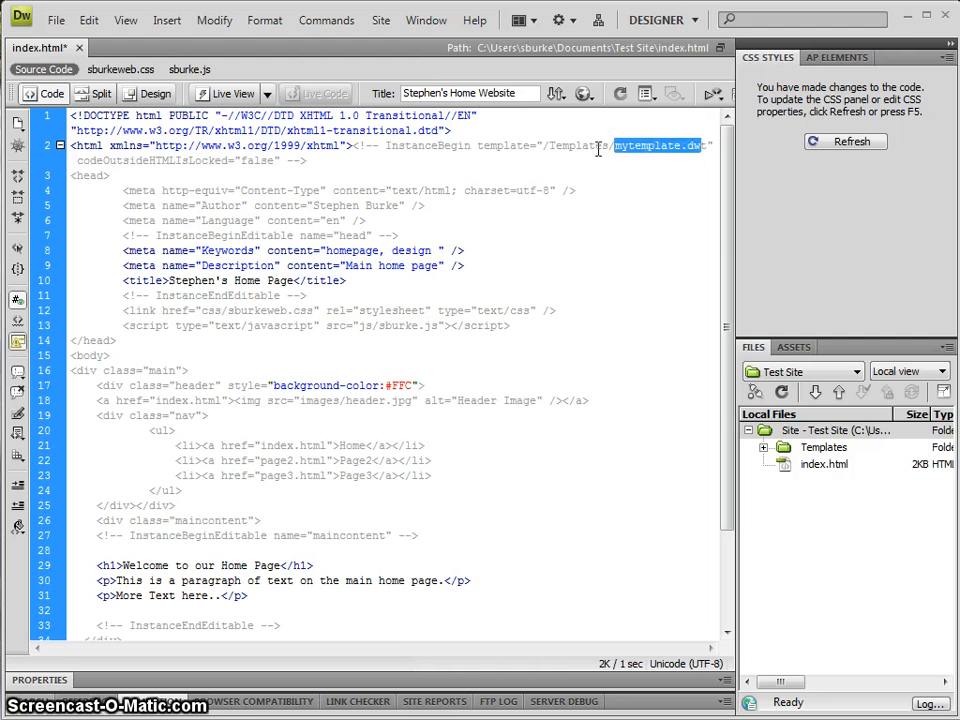
{"action": "left_click", "coordinate": [548, 145]}
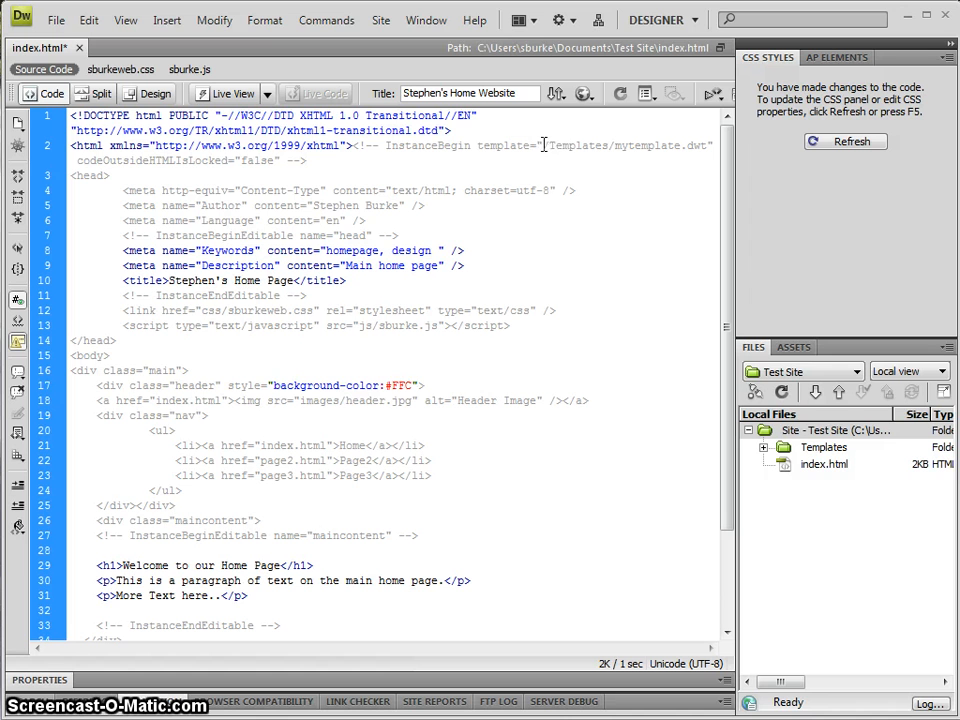
{"action": "left_click_drag", "start_coordinate": [544, 145], "coordinate": [550, 145]}
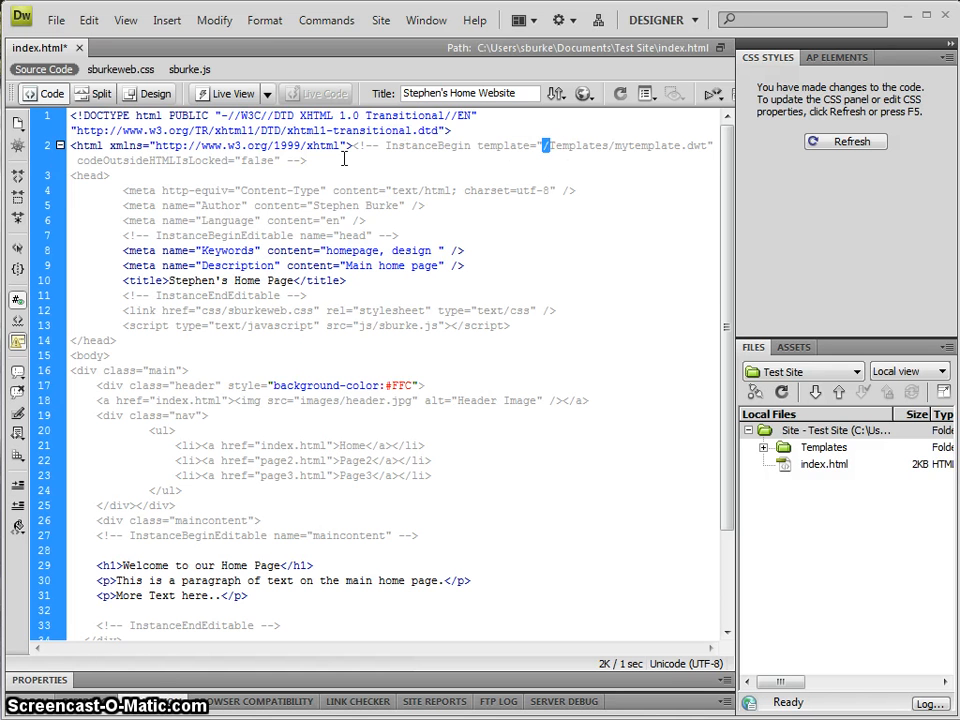
{"action": "left_click_drag", "start_coordinate": [343, 160], "coordinate": [270, 205]}
{"action": "left_click", "coordinate": [365, 220]}
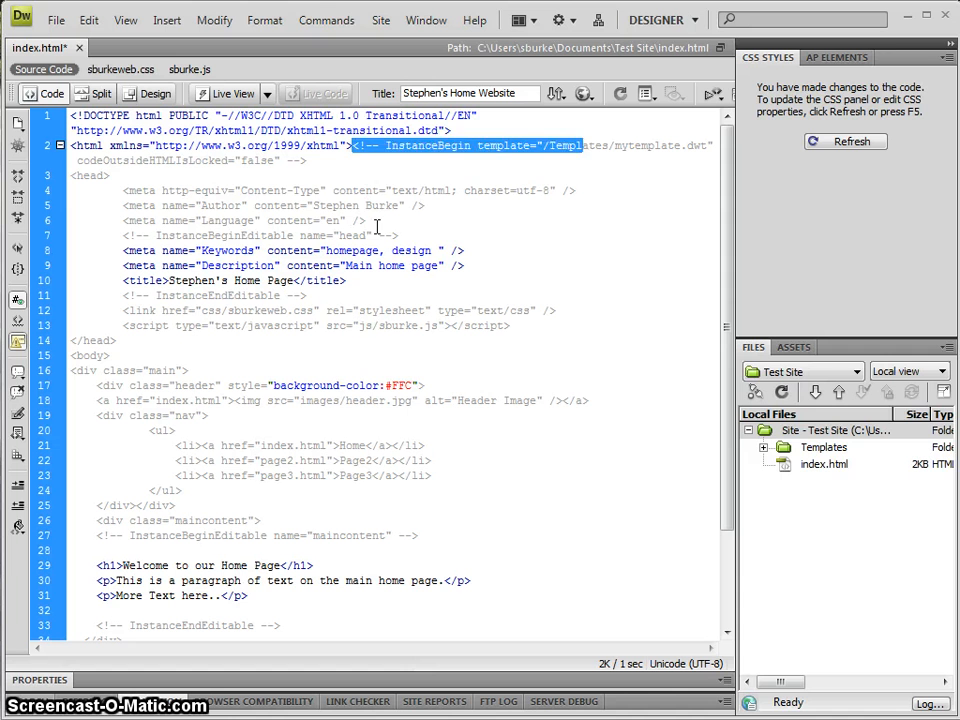
Step: Refresh, view mytemplate.dwt in the Templates folder, then close index.html
{"action": "key", "text": "F5"}
{"action": "left_click", "coordinate": [763, 447]}
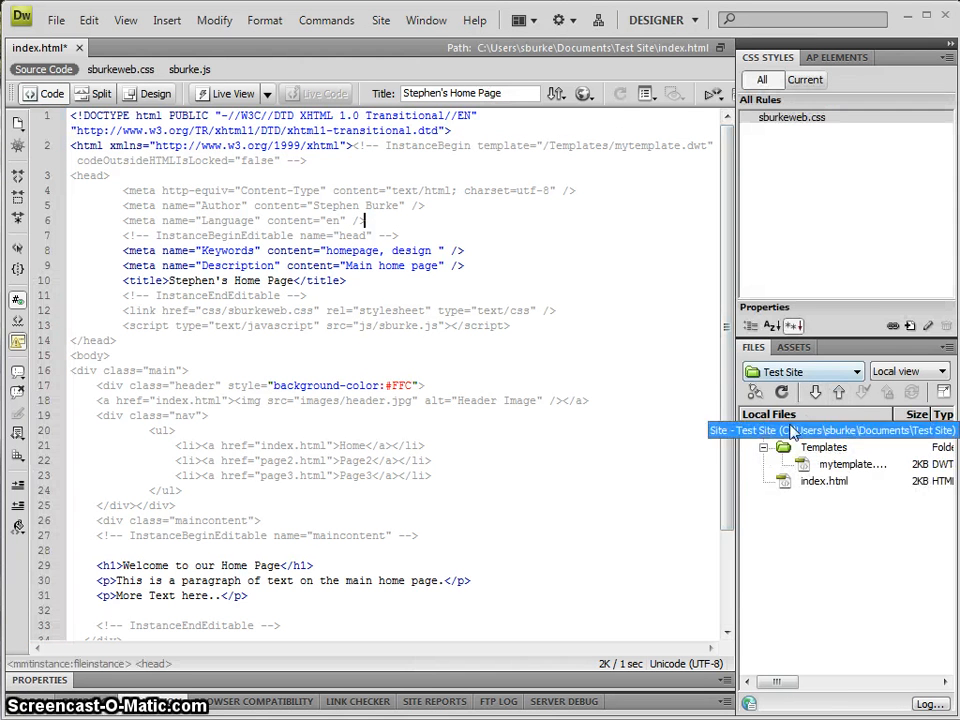
{"action": "left_click", "coordinate": [845, 464]}
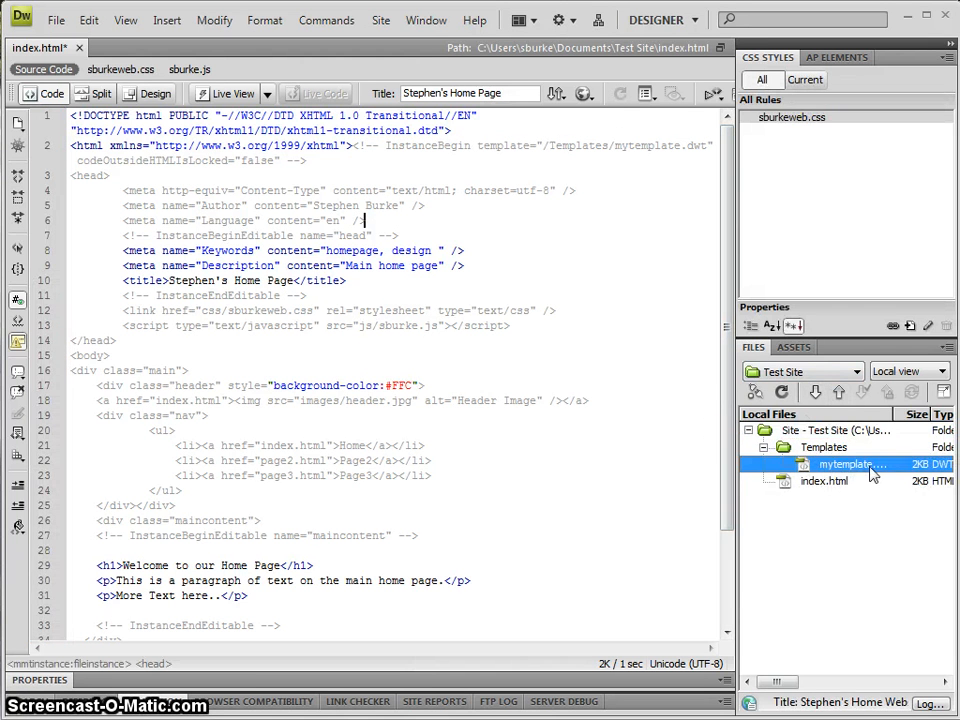
{"action": "left_click", "coordinate": [346, 280]}
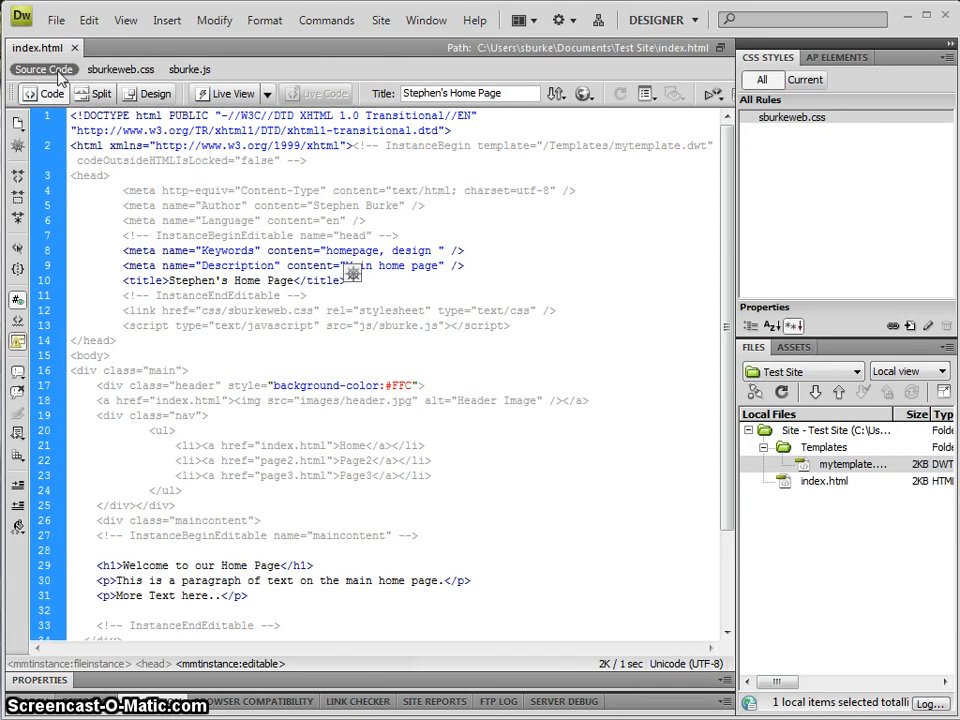
{"action": "left_click", "coordinate": [74, 47]}
{"action": "left_click", "coordinate": [56, 20]}
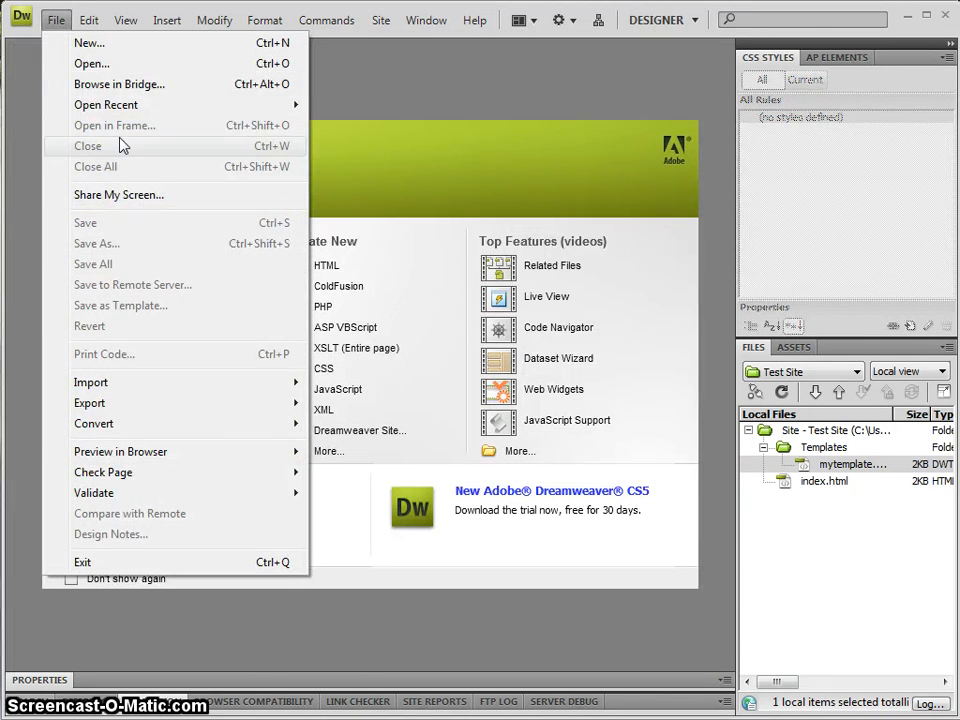
Step: Create a new page from mytemplate and select Home Website in its title to rename it Stephen's Products
{"action": "left_click", "coordinate": [89, 43]}
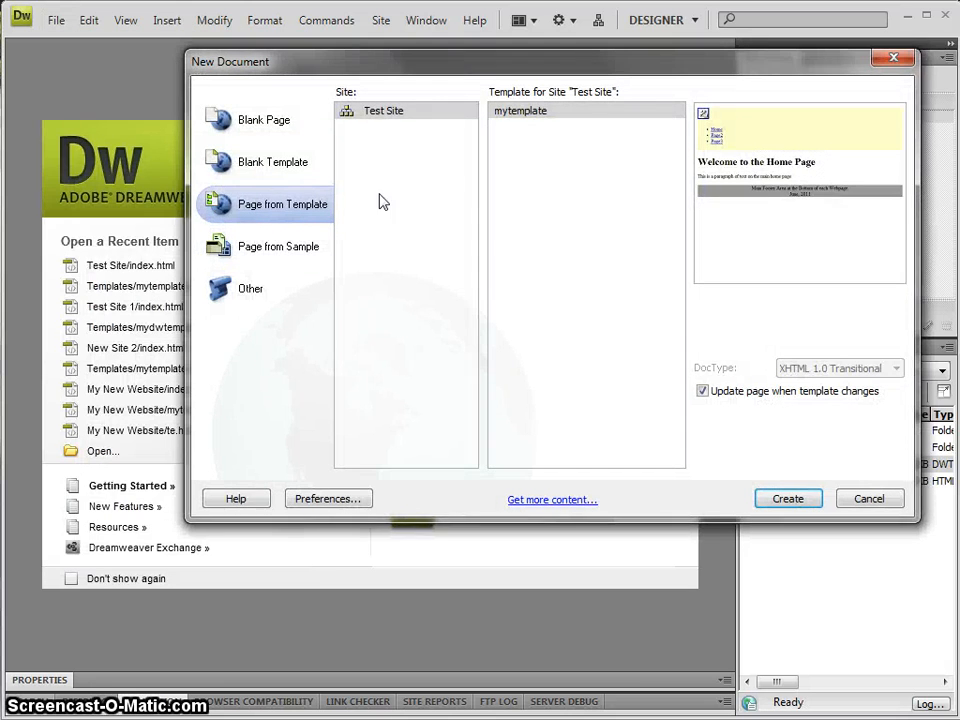
{"action": "left_click", "coordinate": [787, 498]}
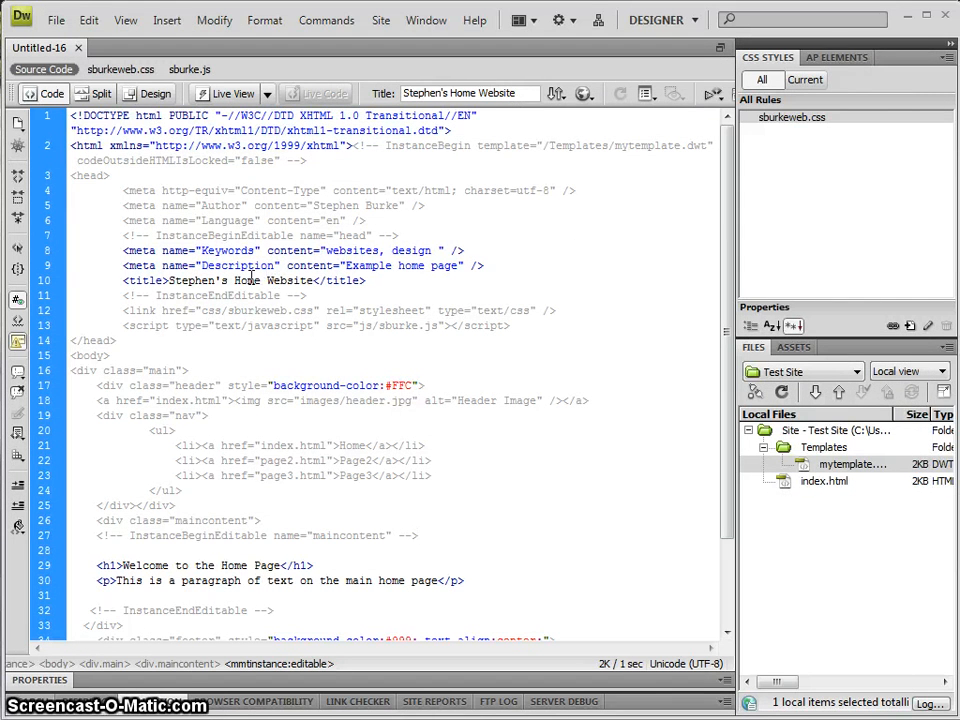
{"action": "left_click_drag", "start_coordinate": [232, 280], "coordinate": [310, 282]}
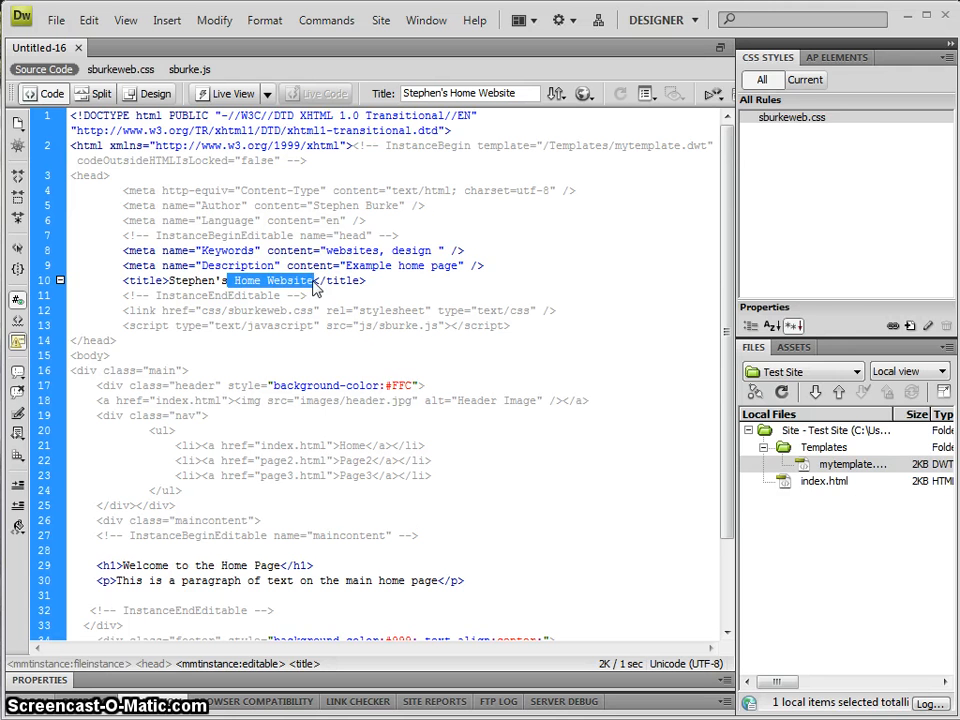
{"action": "type", "text": "Products"}
{"action": "scroll", "coordinate": [237, 265], "scroll_direction": "down", "scroll_amount": 1}
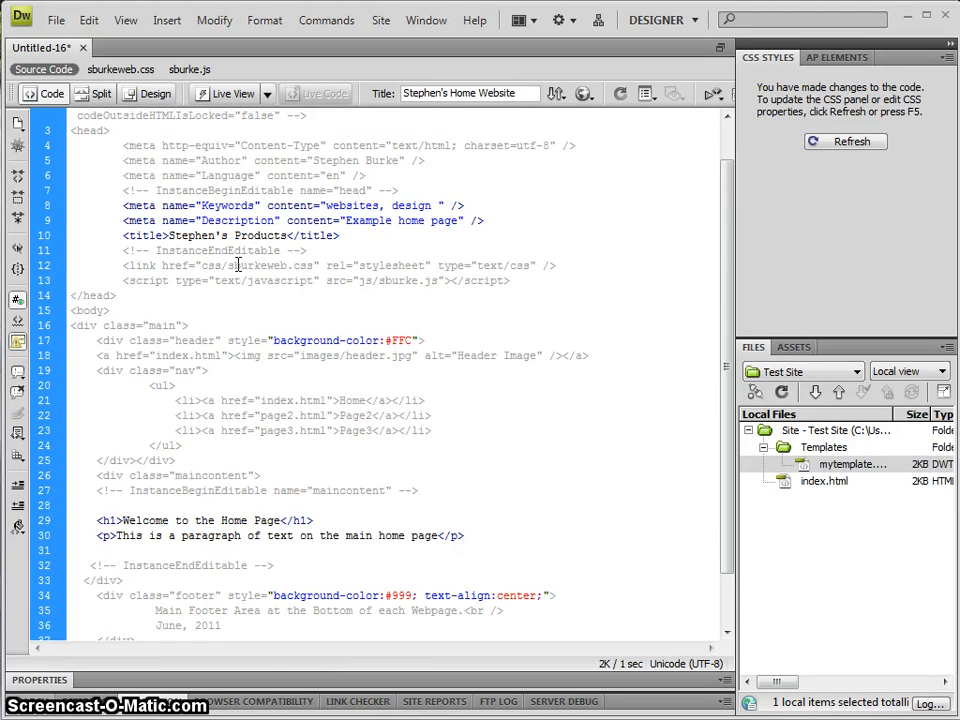
Step: Reword the new page's h1 and paragraph ending to refer to the Products Page
{"action": "left_click", "coordinate": [148, 93]}
{"action": "double_click", "coordinate": [258, 296]}
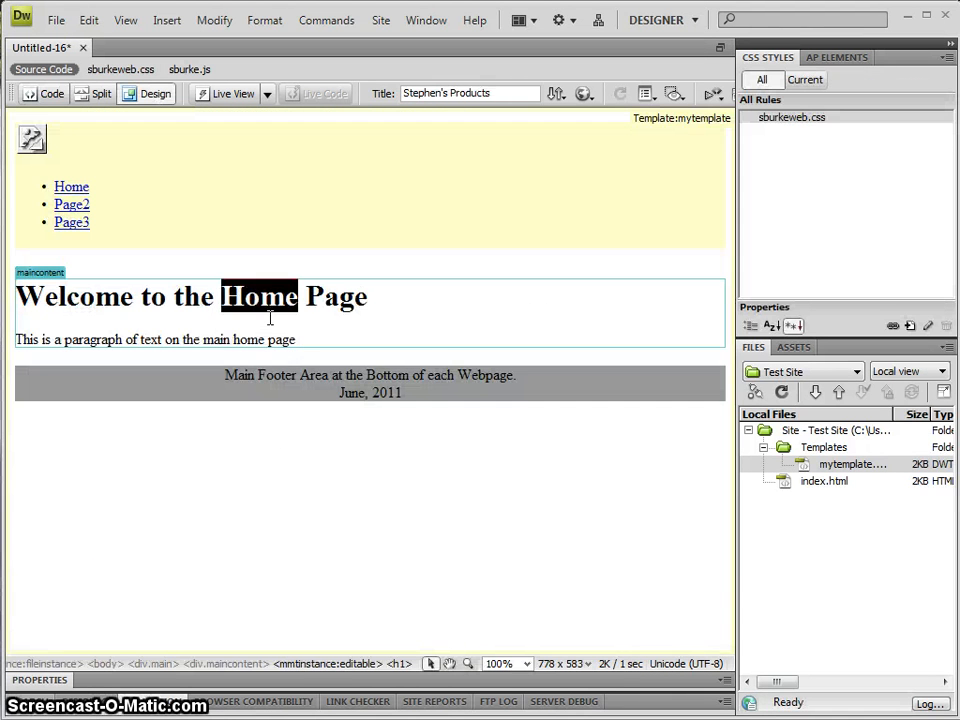
{"action": "type", "text": "Produts"}
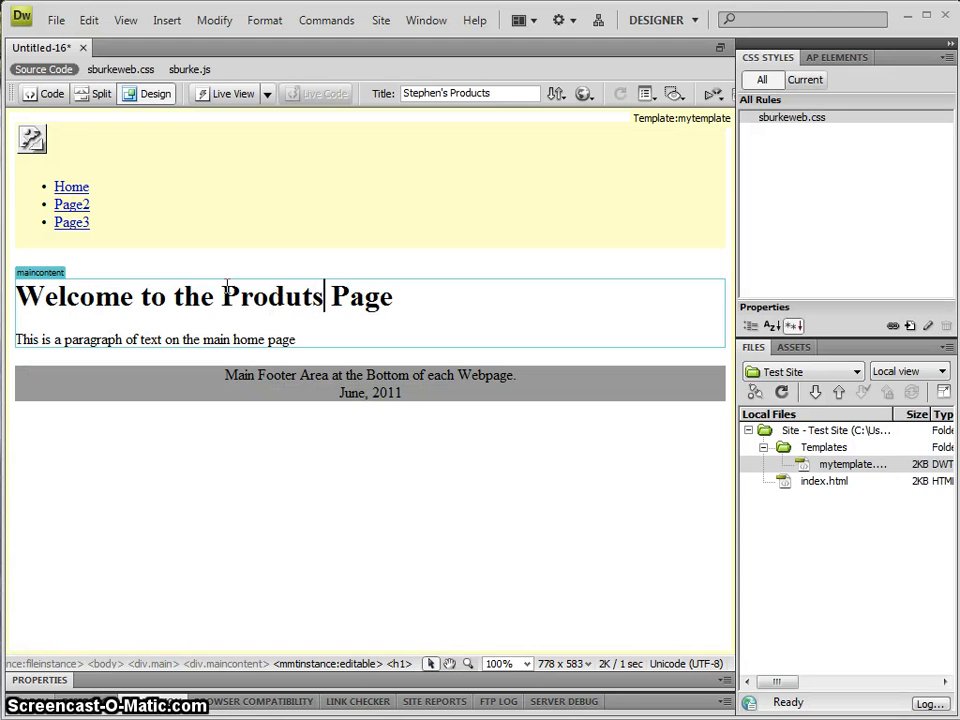
{"action": "left_click_drag", "start_coordinate": [296, 339], "coordinate": [194, 341]}
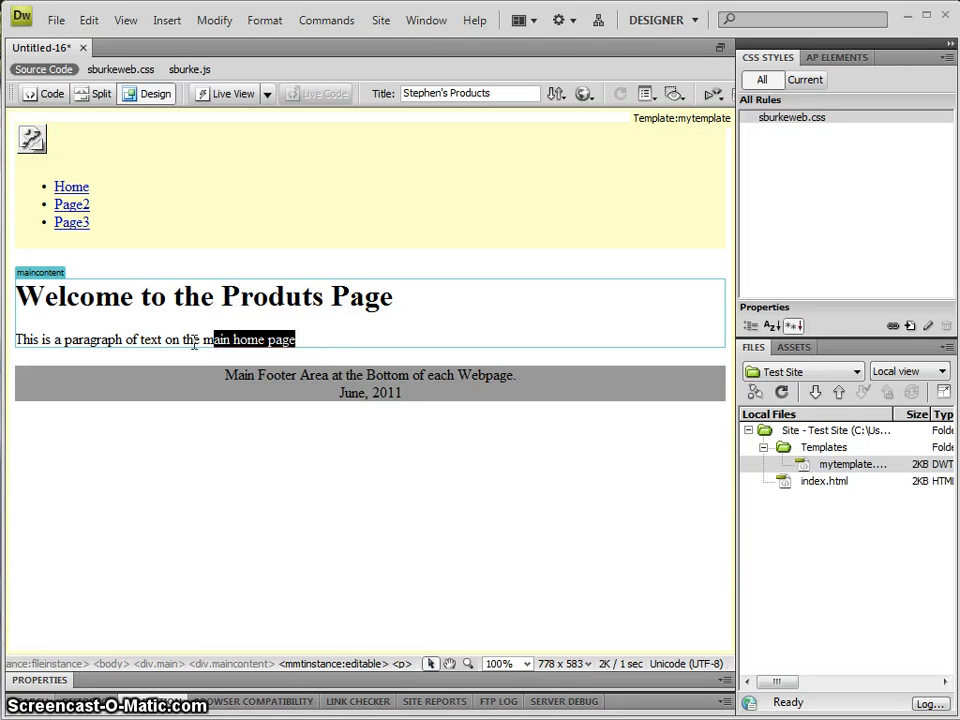
{"action": "key", "text": "Delete"}
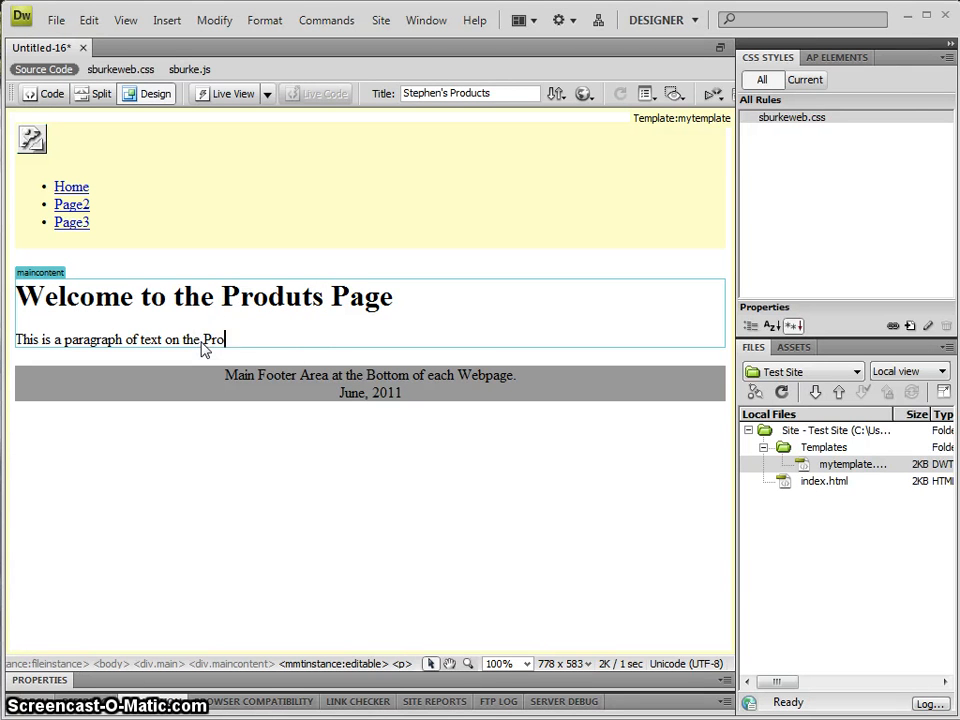
{"action": "type", "text": "e"}
Step: Save the page as products.html and close it
{"action": "key", "text": "ctrl+s"}
{"action": "type", "text": "p"}
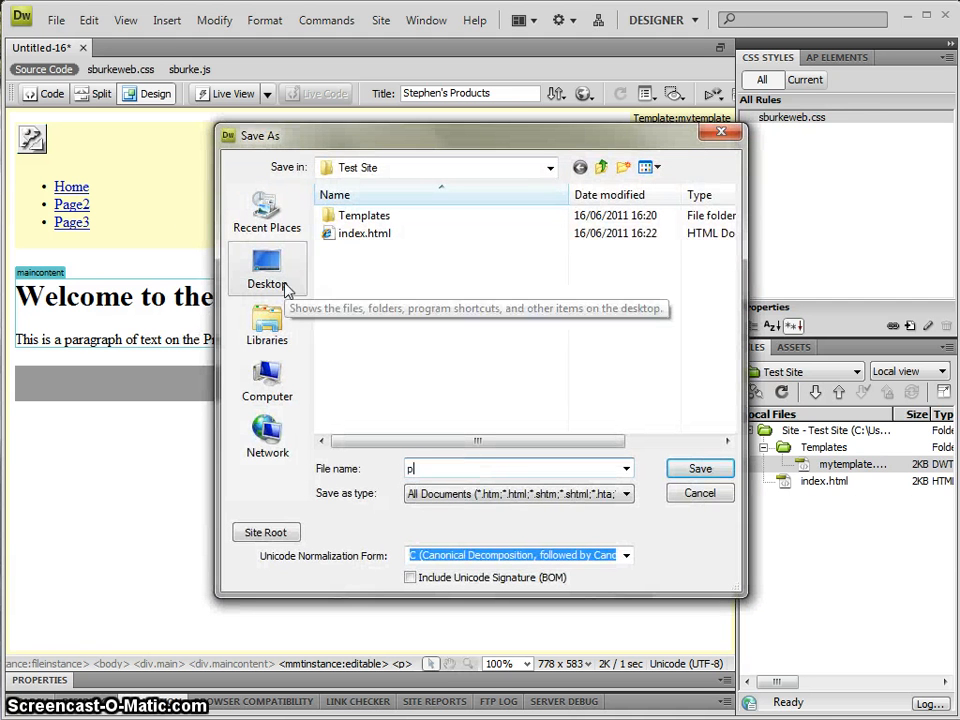
{"action": "type", "text": "lprproduodu"}
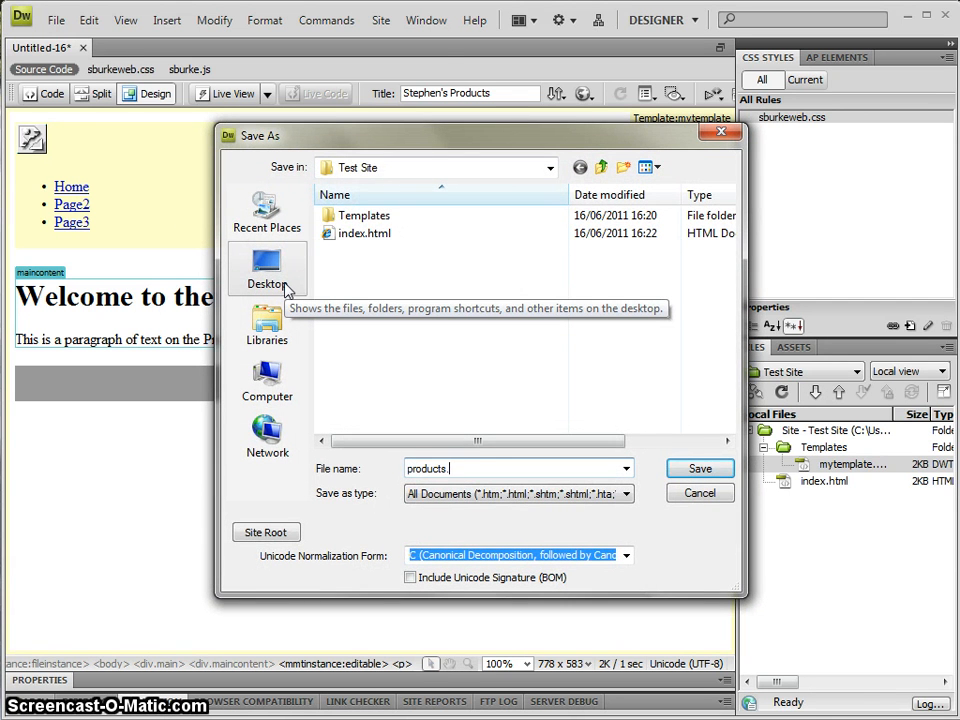
{"action": "key", "text": "Return"}
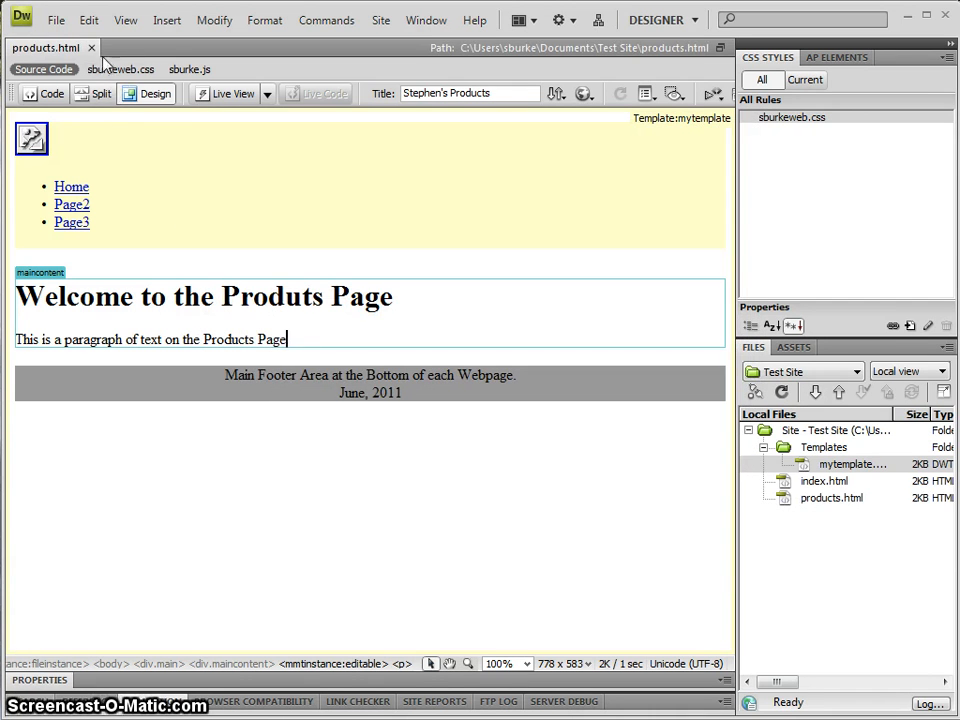
{"action": "left_click", "coordinate": [92, 48]}
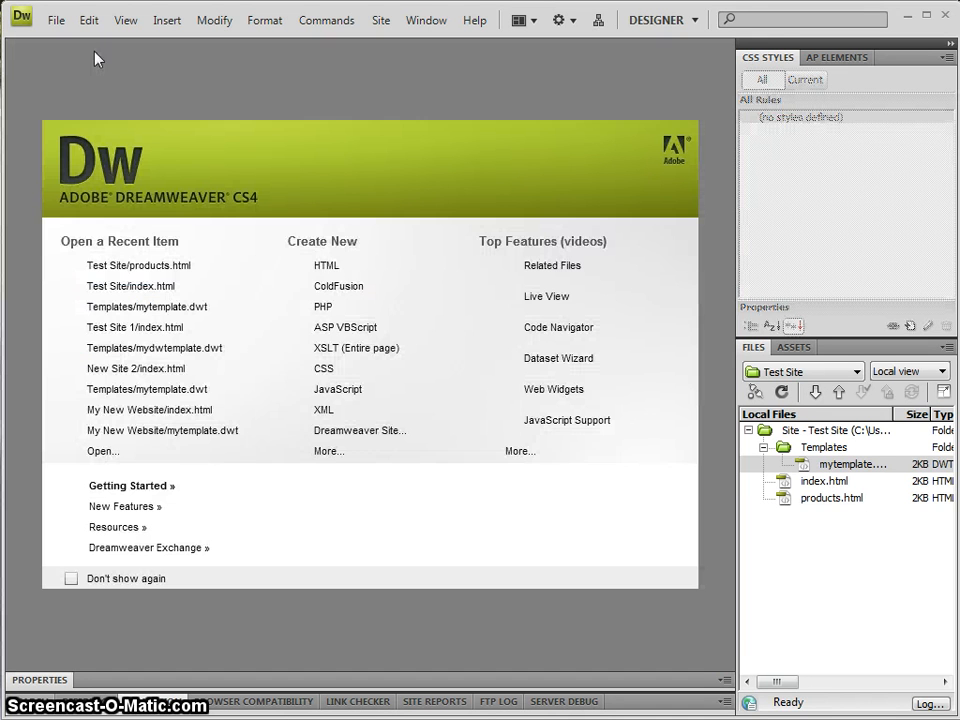
Step: Retarget the template's second nav link to products.html with link text Produts
{"action": "double_click", "coordinate": [845, 464]}
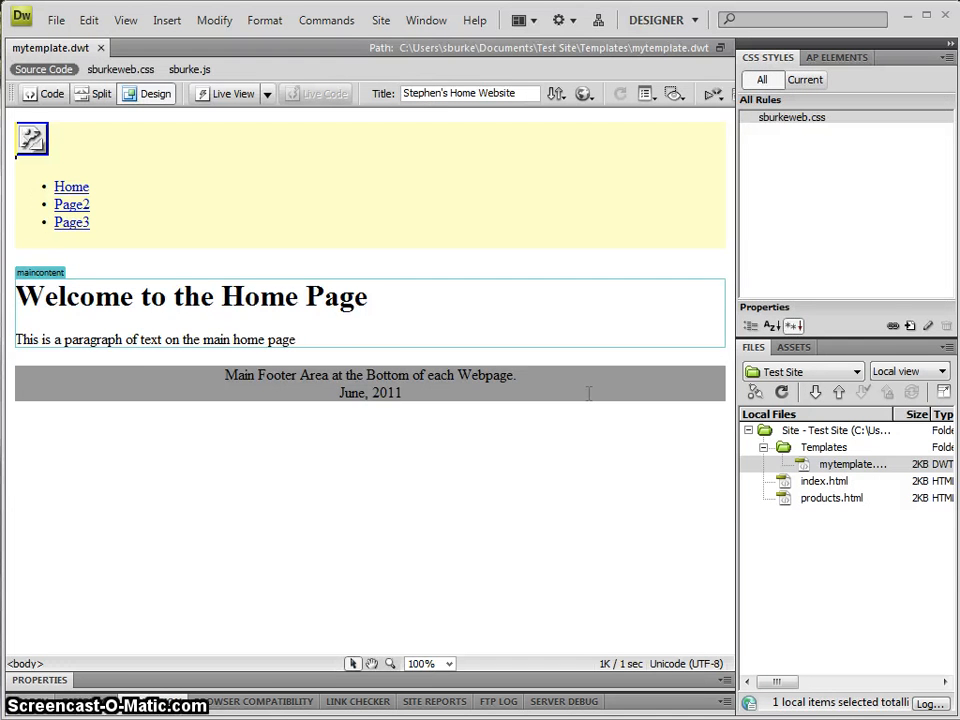
{"action": "left_click", "coordinate": [45, 93]}
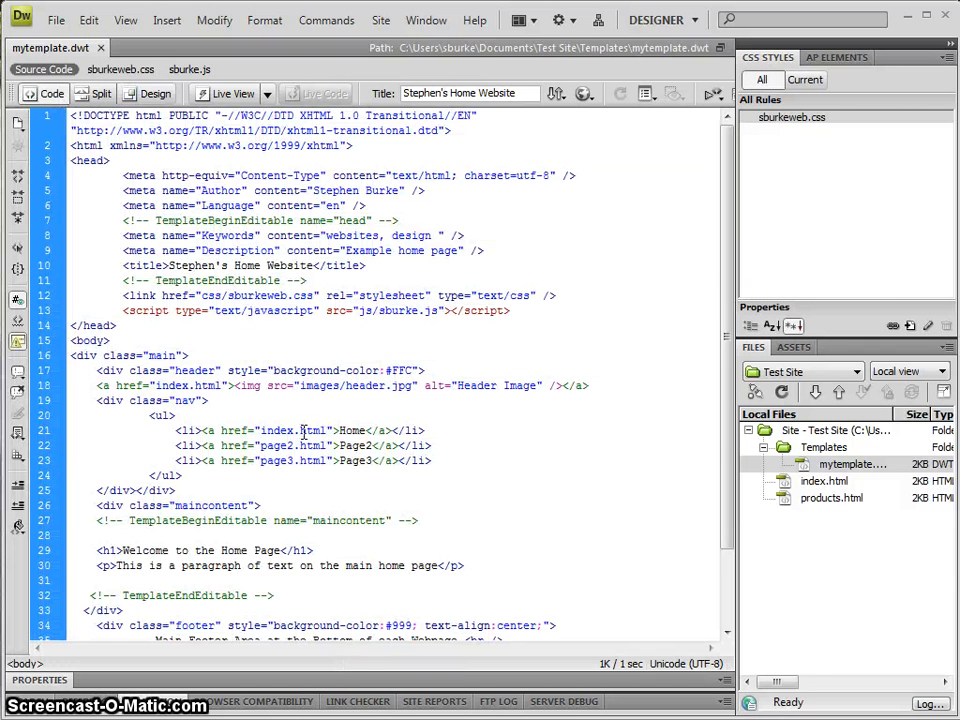
{"action": "left_click", "coordinate": [278, 430]}
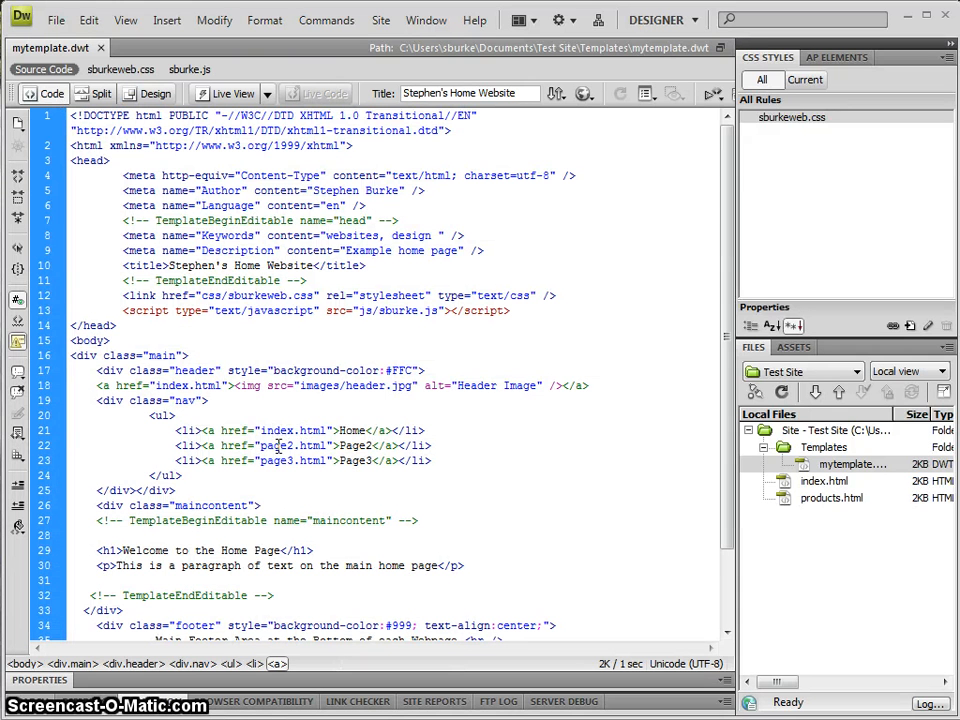
{"action": "double_click", "coordinate": [278, 445]}
{"action": "type", "text": "products"}
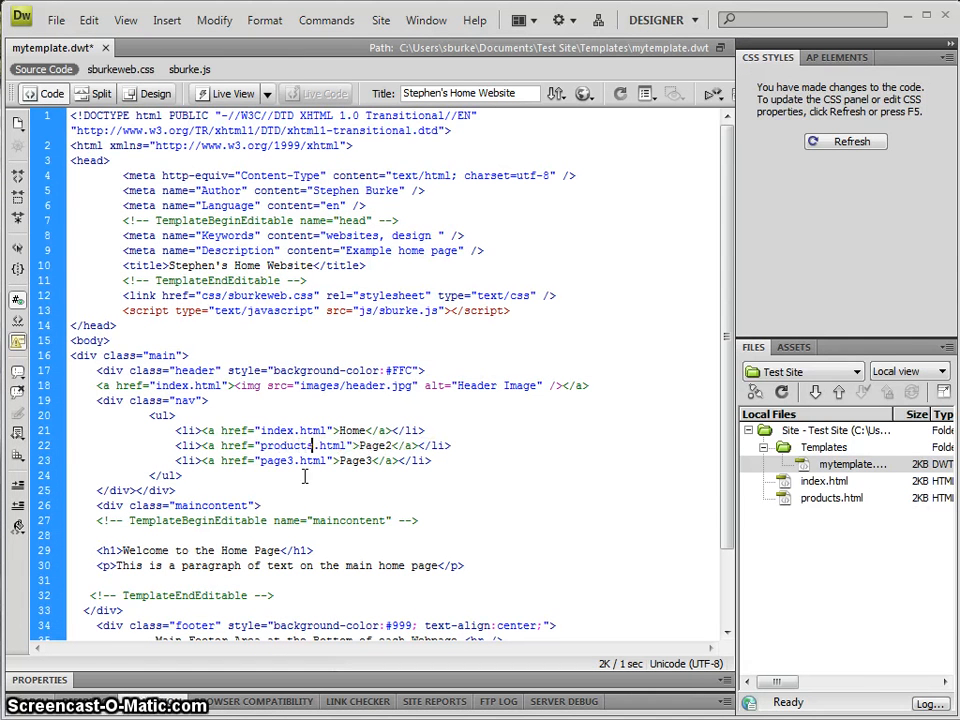
{"action": "double_click", "coordinate": [374, 446]}
{"action": "type", "text": "Pro"}
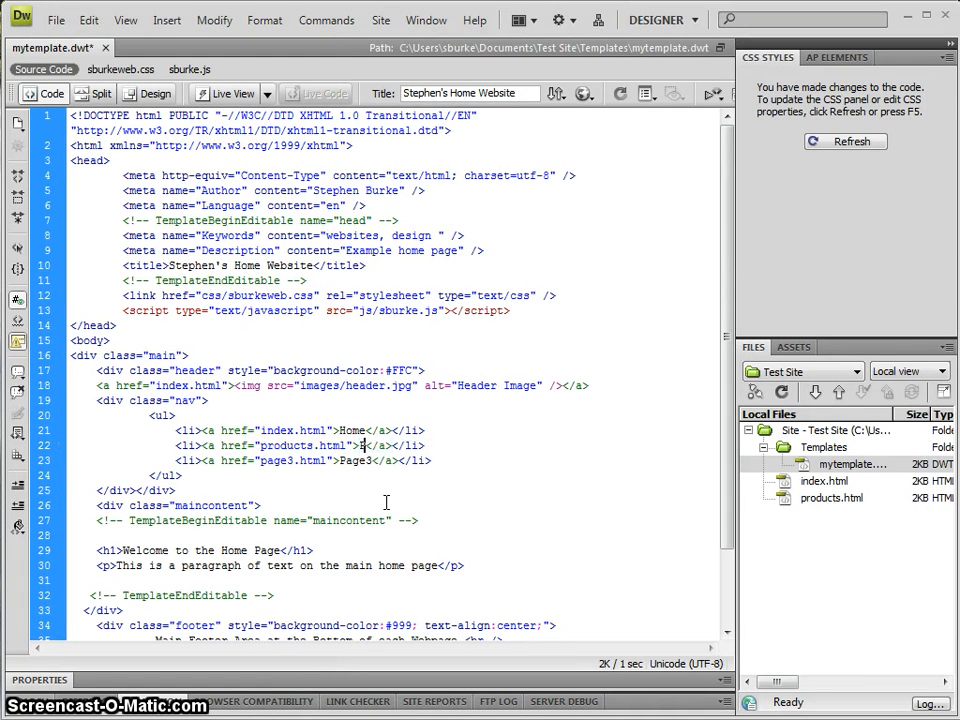
{"action": "type", "text": "ducts"}
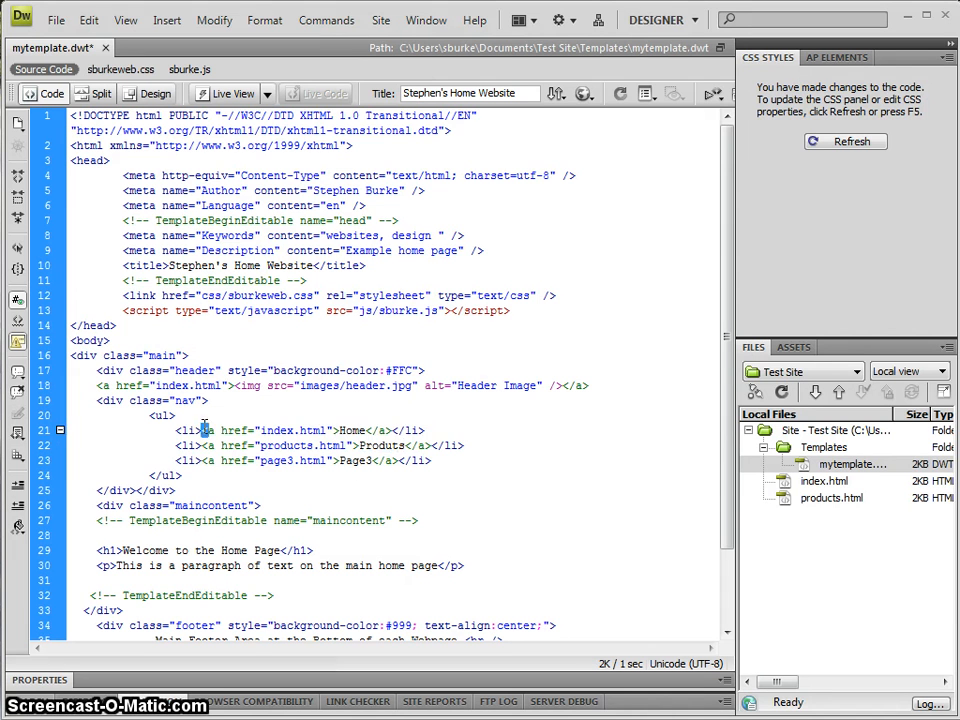
{"action": "left_click_drag", "start_coordinate": [201, 430], "coordinate": [366, 479]}
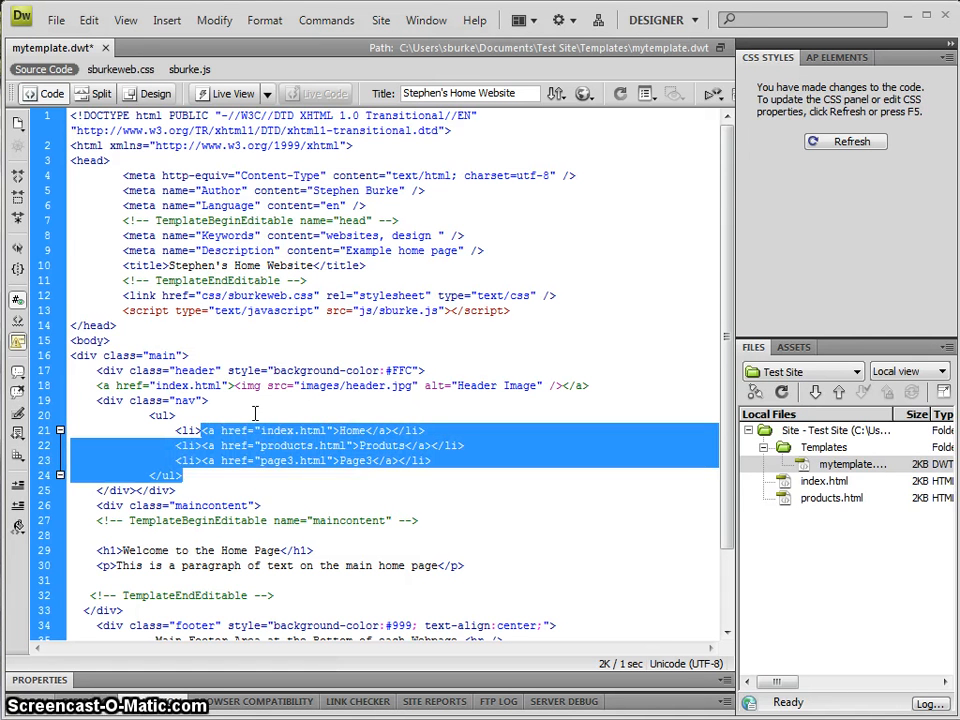
{"action": "scroll", "coordinate": [255, 414], "scroll_direction": "down", "scroll_amount": 2}
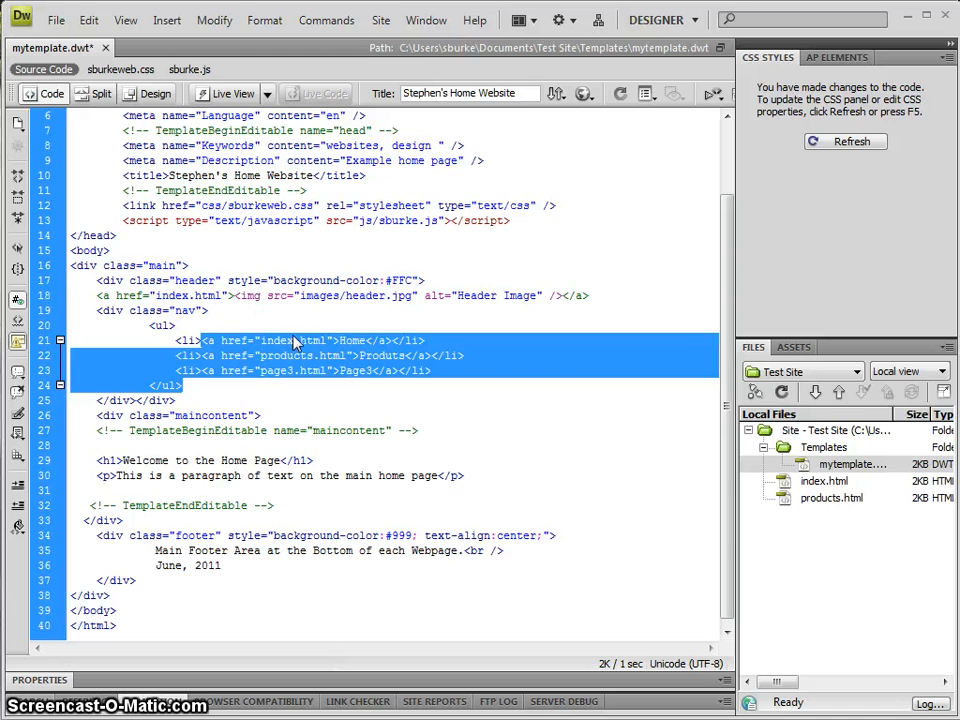
{"action": "scroll", "coordinate": [295, 349], "scroll_direction": "up", "scroll_amount": 2}
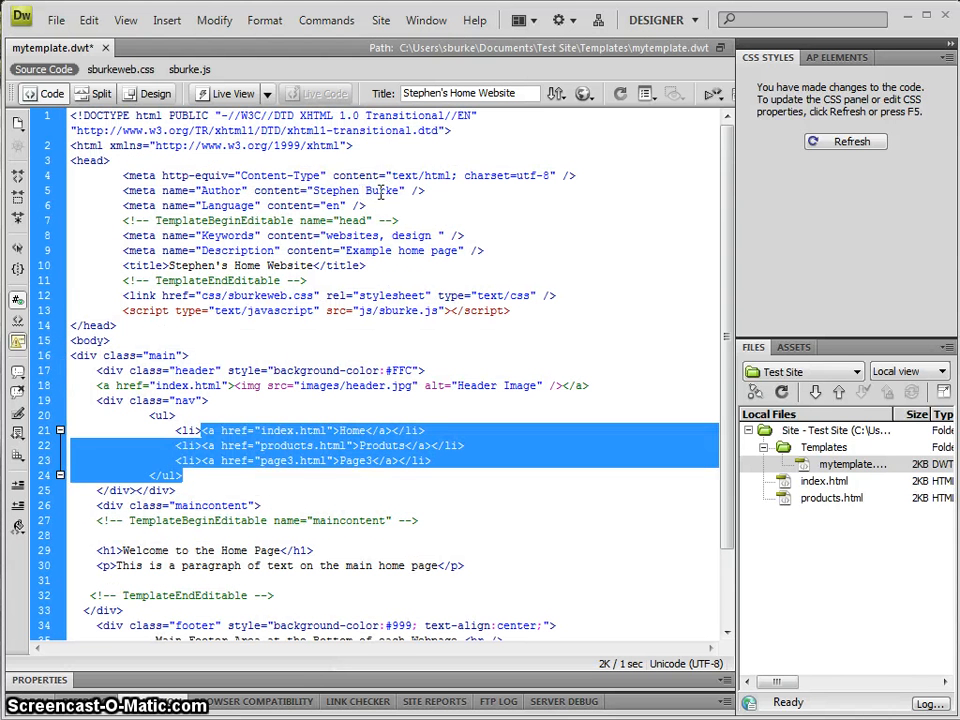
Step: Remove the author's surname from the Author meta tag and save mytemplate.dwt
{"action": "double_click", "coordinate": [381, 191]}
{"action": "key", "text": "Delete"}
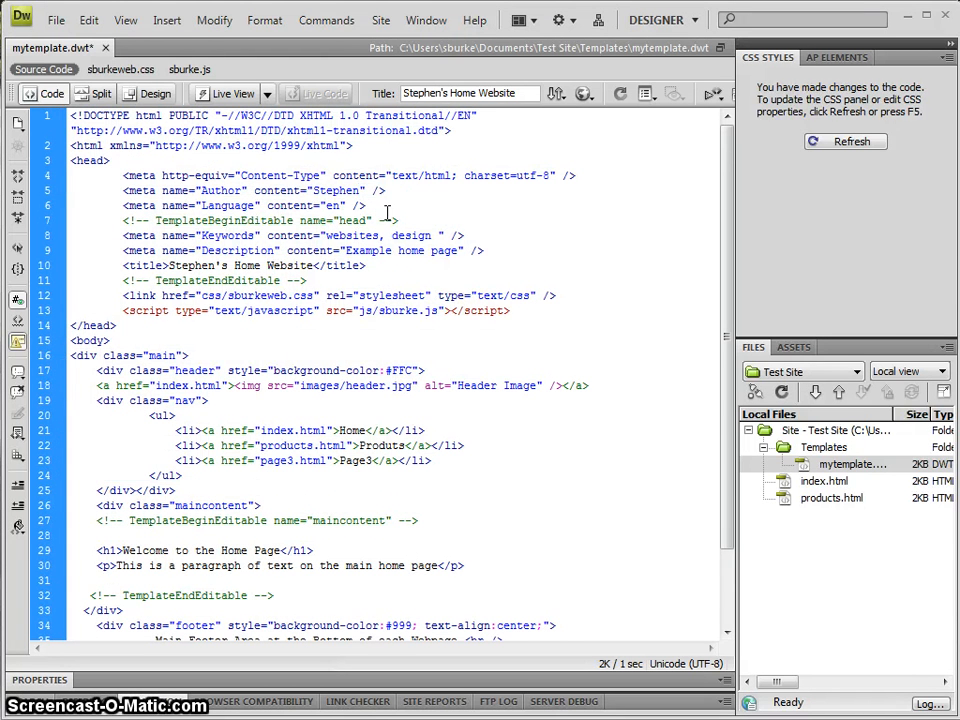
{"action": "key", "text": "ctrl+s"}
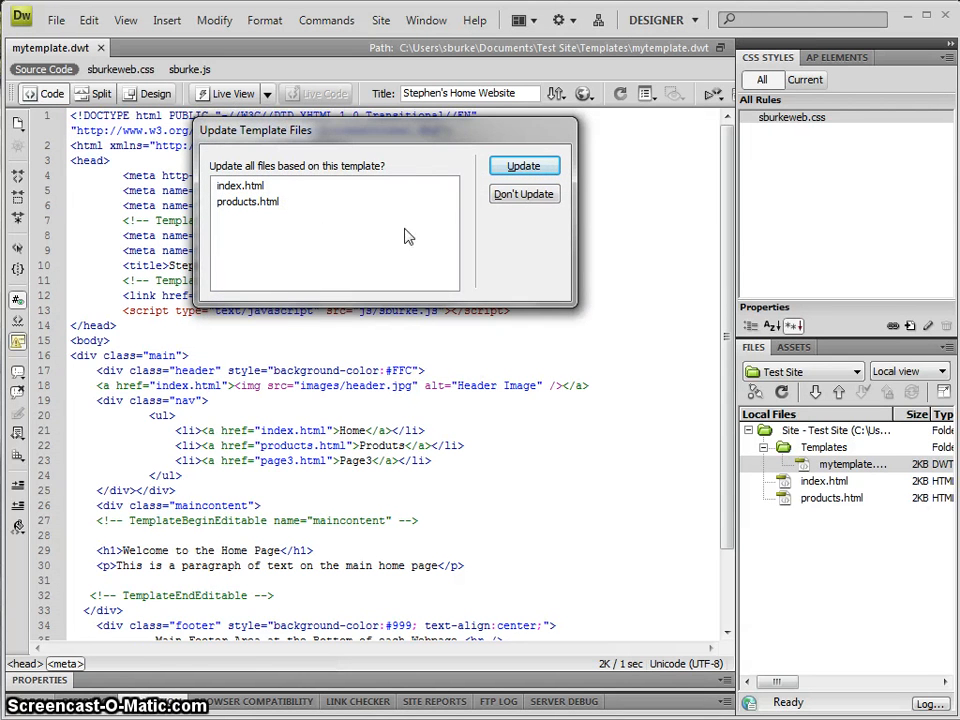
Step: Run Modify > Templates > Update Pages across the whole site instead of the save prompt
{"action": "left_click", "coordinate": [523, 194]}
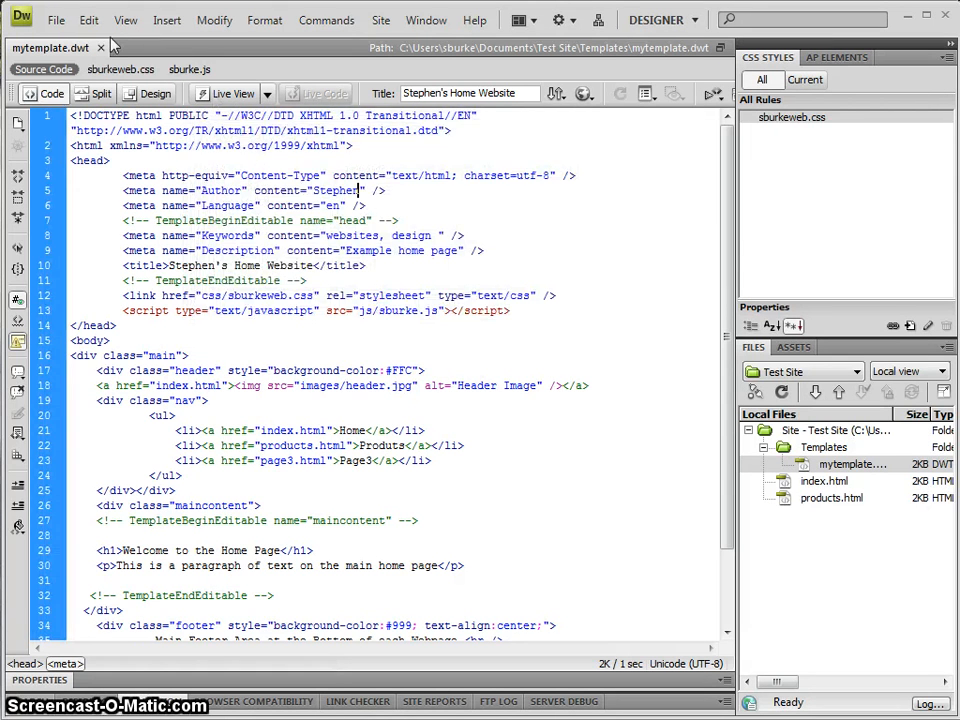
{"action": "left_click", "coordinate": [214, 20]}
{"action": "mouse_move", "coordinate": [249, 423]}
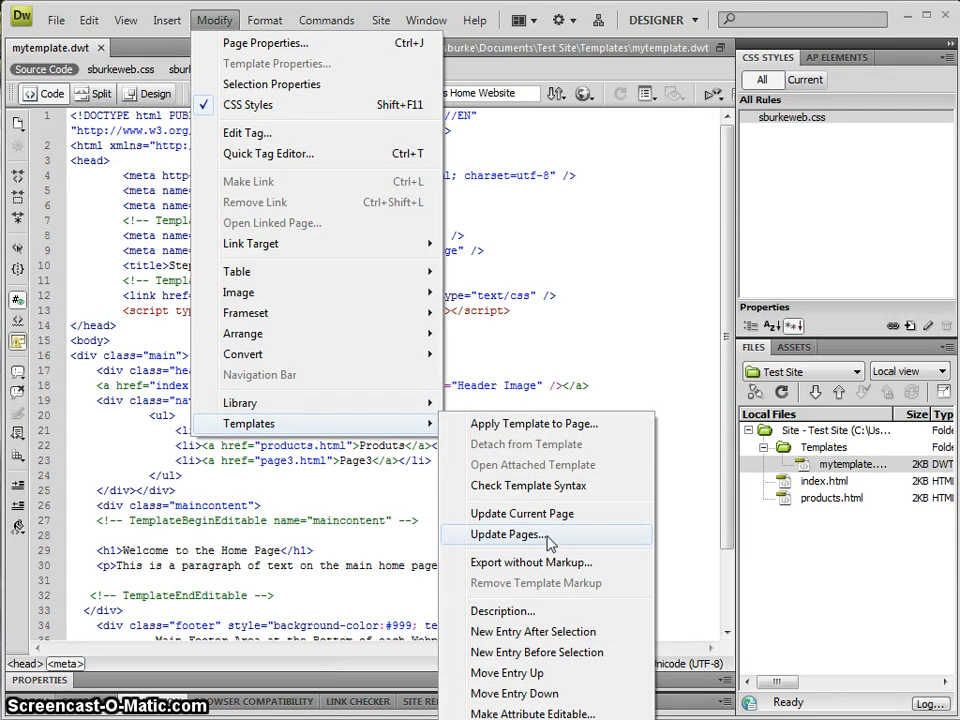
{"action": "left_click", "coordinate": [548, 541]}
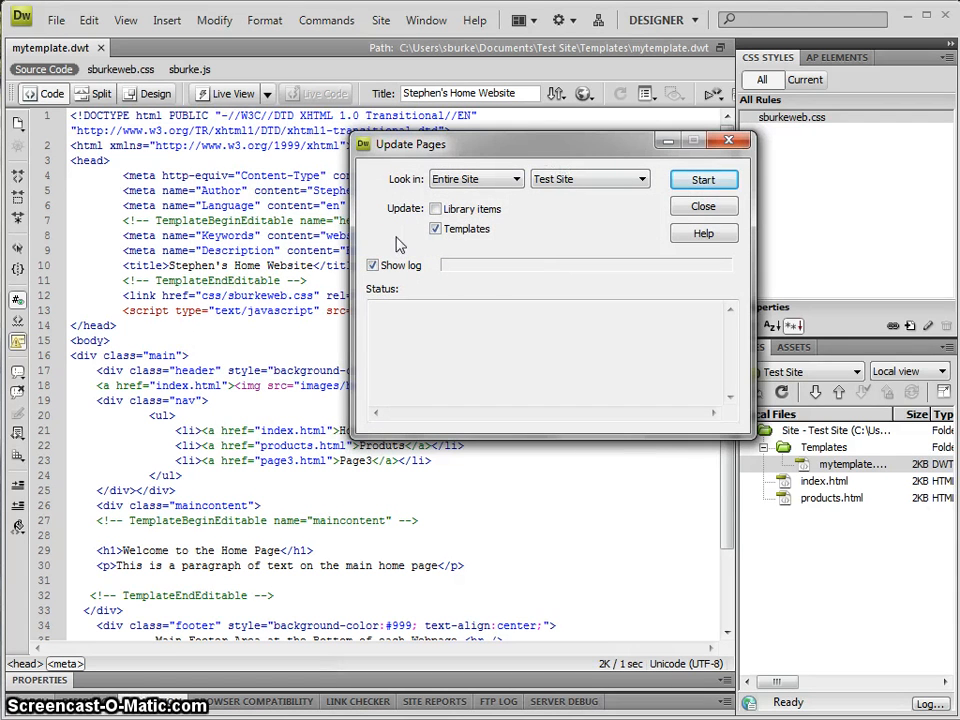
{"action": "left_click", "coordinate": [703, 180]}
{"action": "left_click_drag", "start_coordinate": [378, 345], "coordinate": [470, 382]}
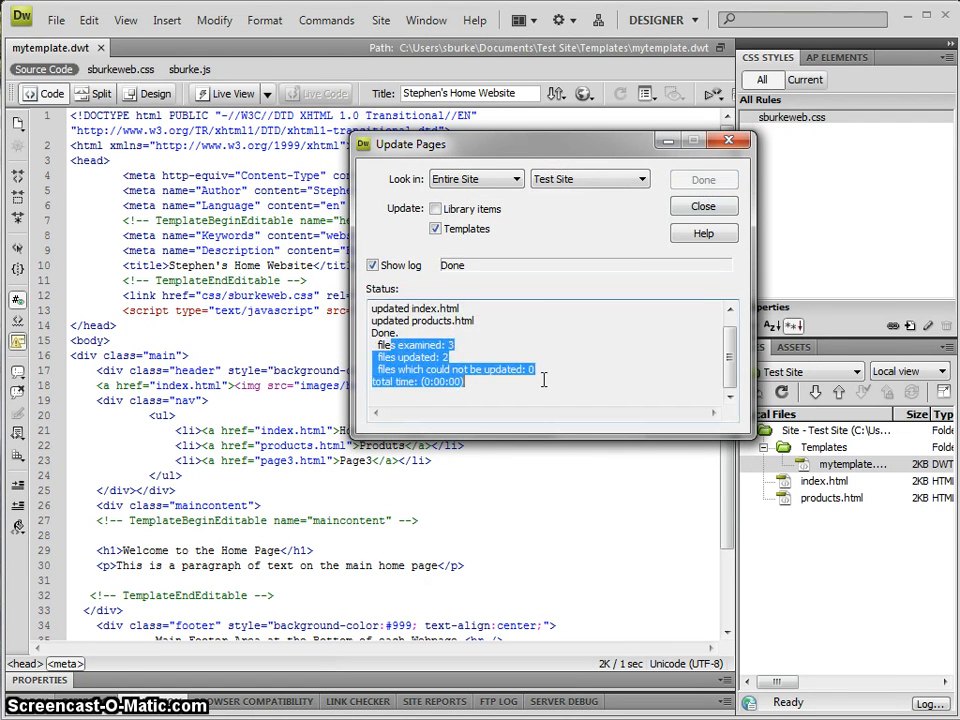
{"action": "left_click", "coordinate": [470, 382]}
{"action": "left_click", "coordinate": [703, 206]}
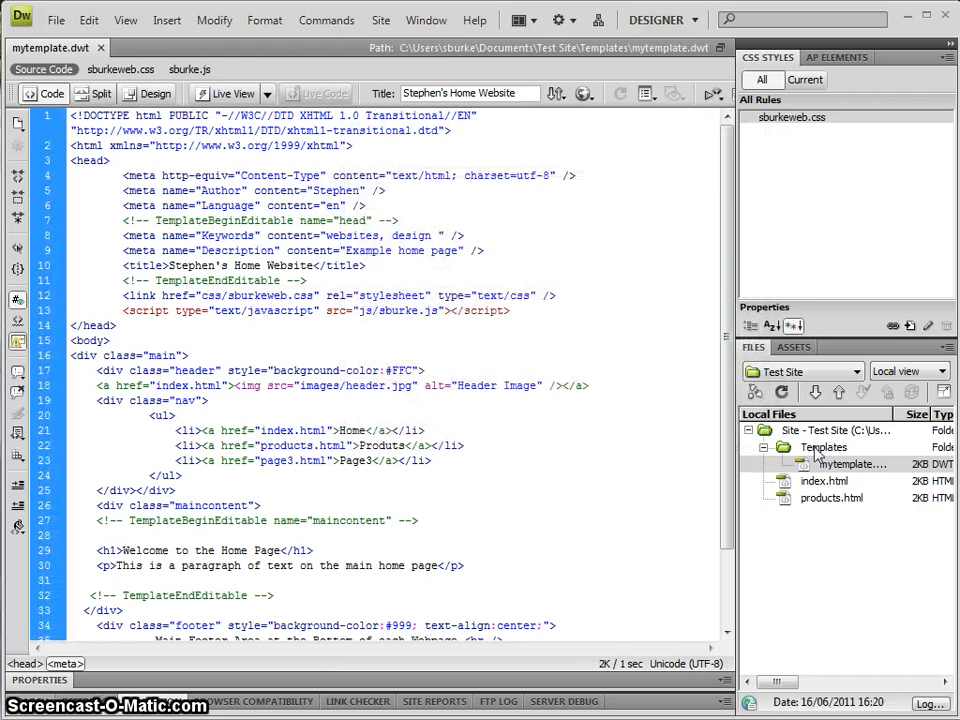
Step: Inspect products.html and index.html code and the rendered products page for the updated nav
{"action": "double_click", "coordinate": [817, 499]}
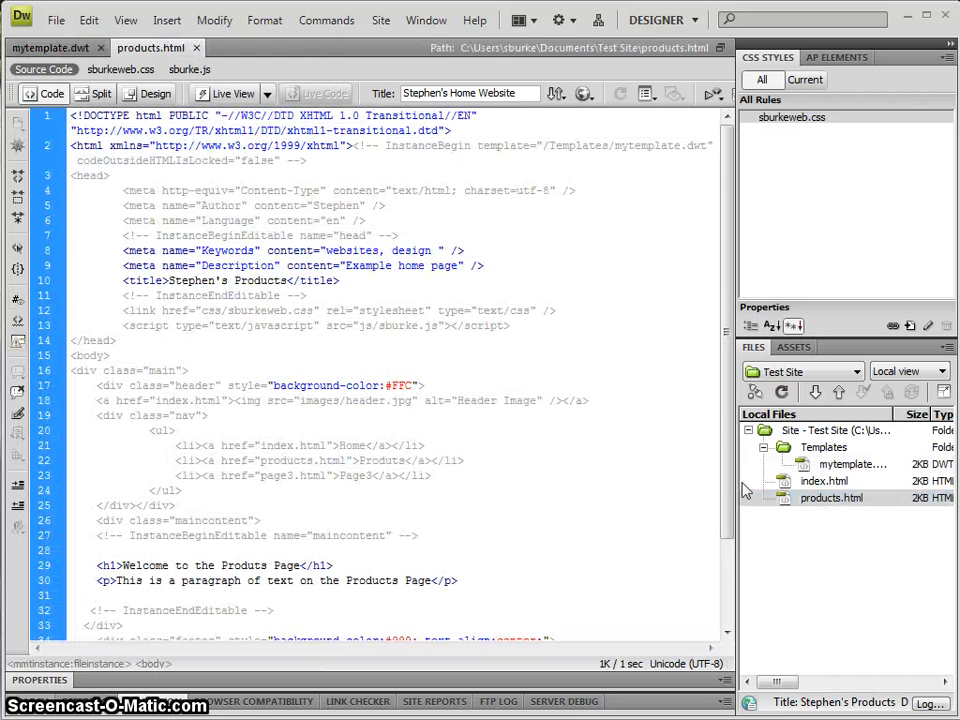
{"action": "scroll", "coordinate": [327, 472], "scroll_direction": "down", "scroll_amount": 1}
{"action": "left_click_drag", "start_coordinate": [175, 385], "coordinate": [185, 445]}
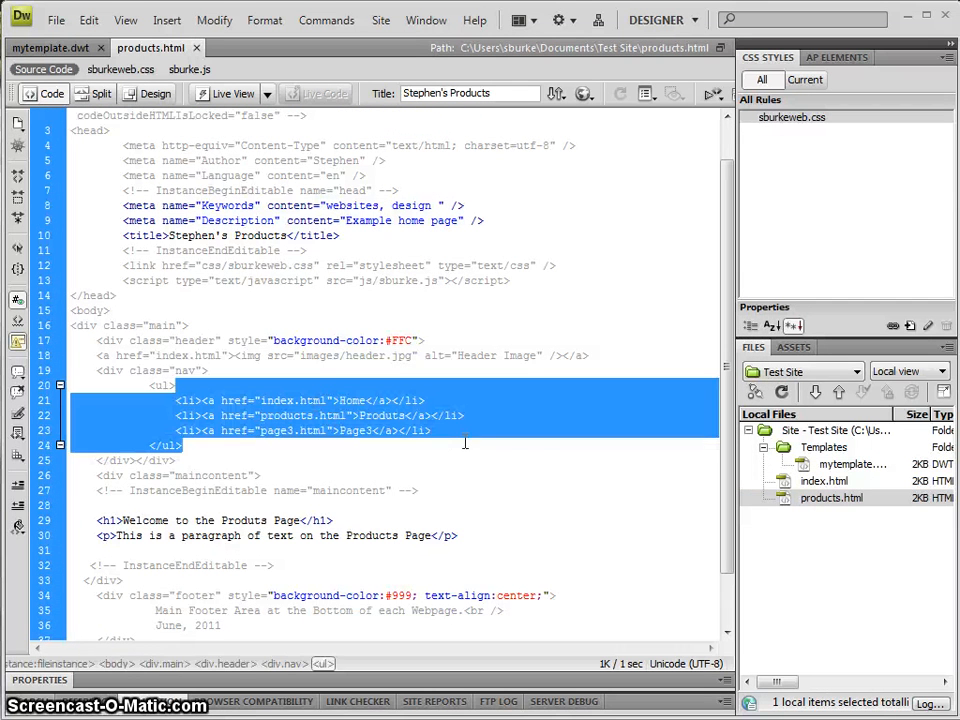
{"action": "double_click", "coordinate": [824, 481]}
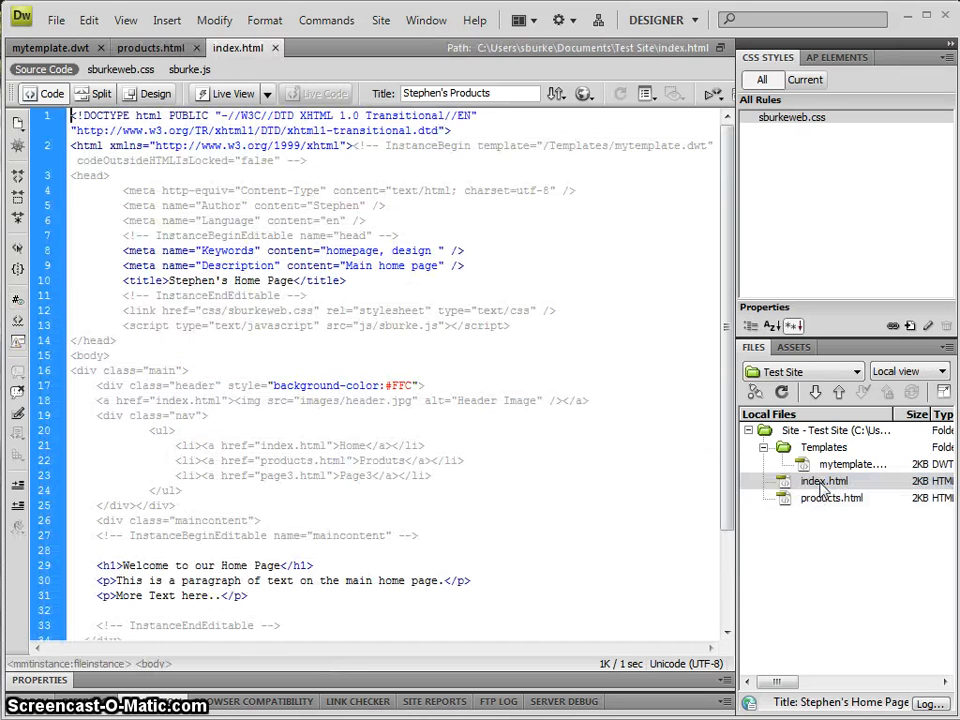
{"action": "left_click", "coordinate": [481, 494]}
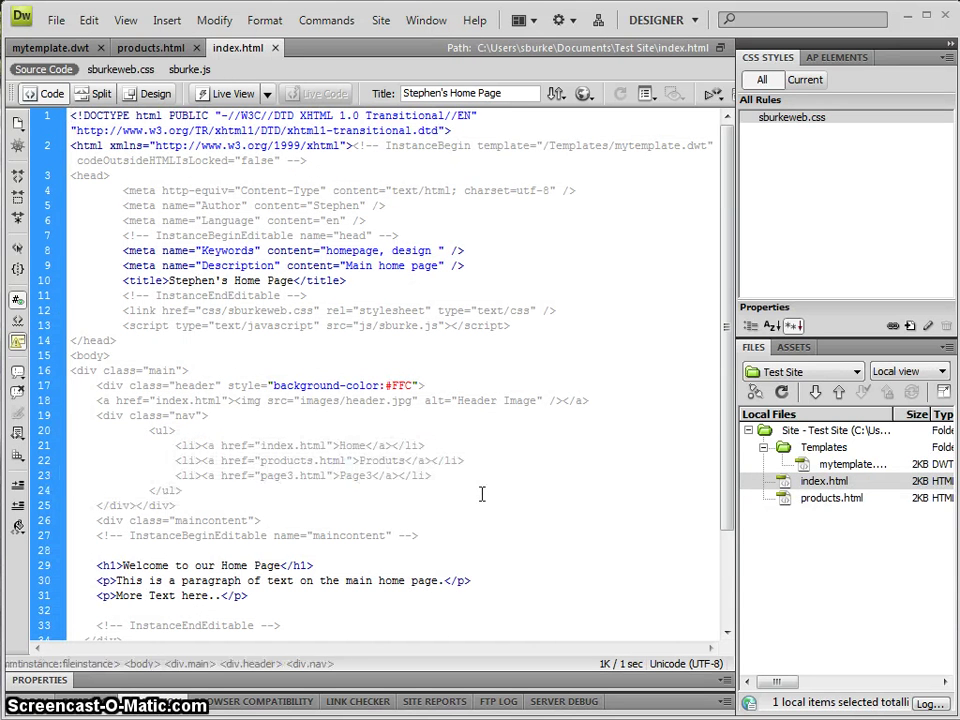
{"action": "left_click", "coordinate": [150, 47]}
{"action": "left_click", "coordinate": [176, 320]}
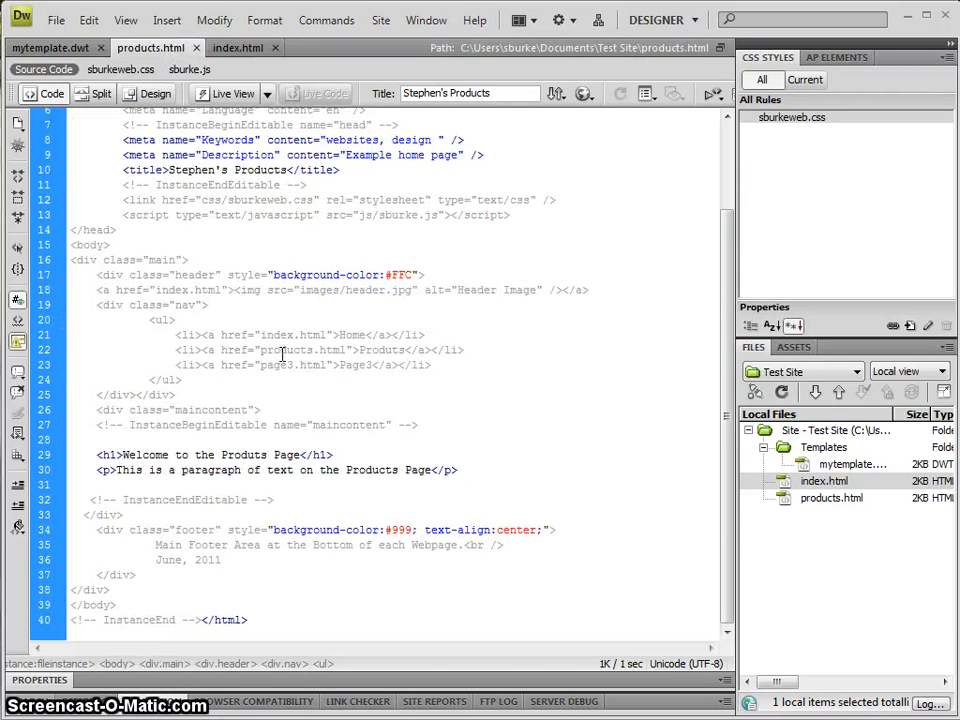
{"action": "left_click", "coordinate": [155, 93]}
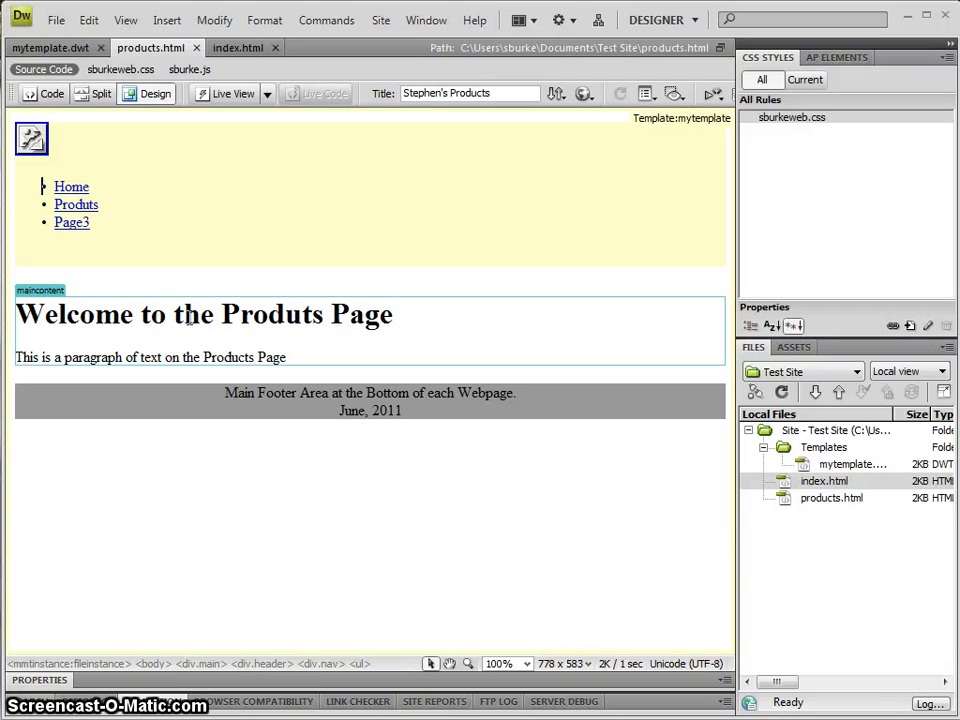
{"action": "left_click_drag", "start_coordinate": [80, 314], "coordinate": [337, 360]}
{"action": "left_click", "coordinate": [328, 357]}
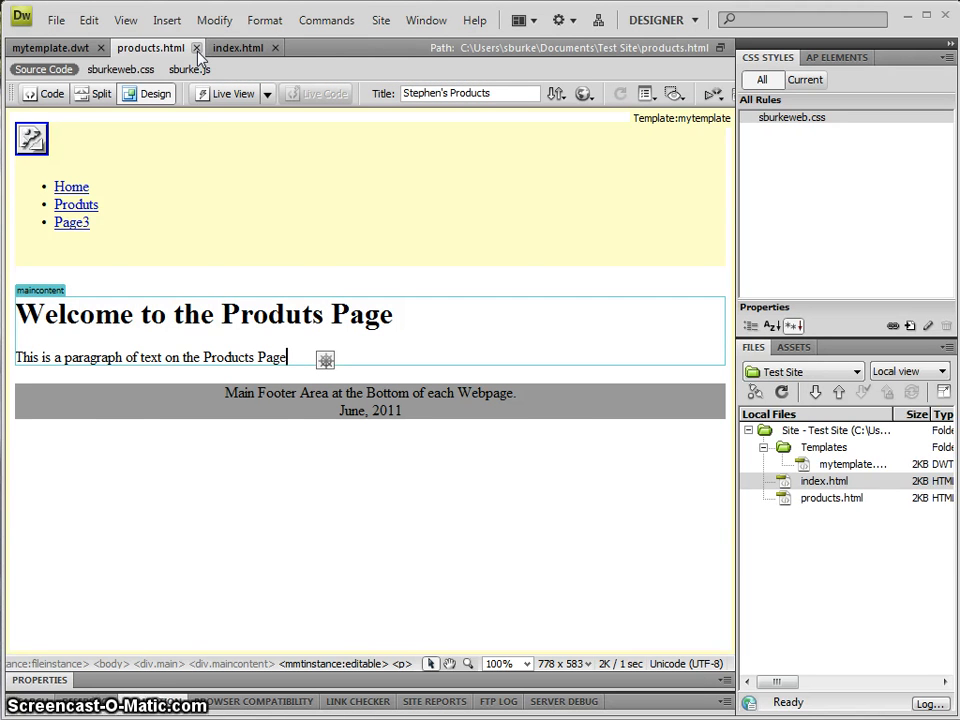
Step: Close both pages and add a blank line after the maincontent div opening tag in the template
{"action": "left_click", "coordinate": [196, 48]}
{"action": "left_click", "coordinate": [180, 47]}
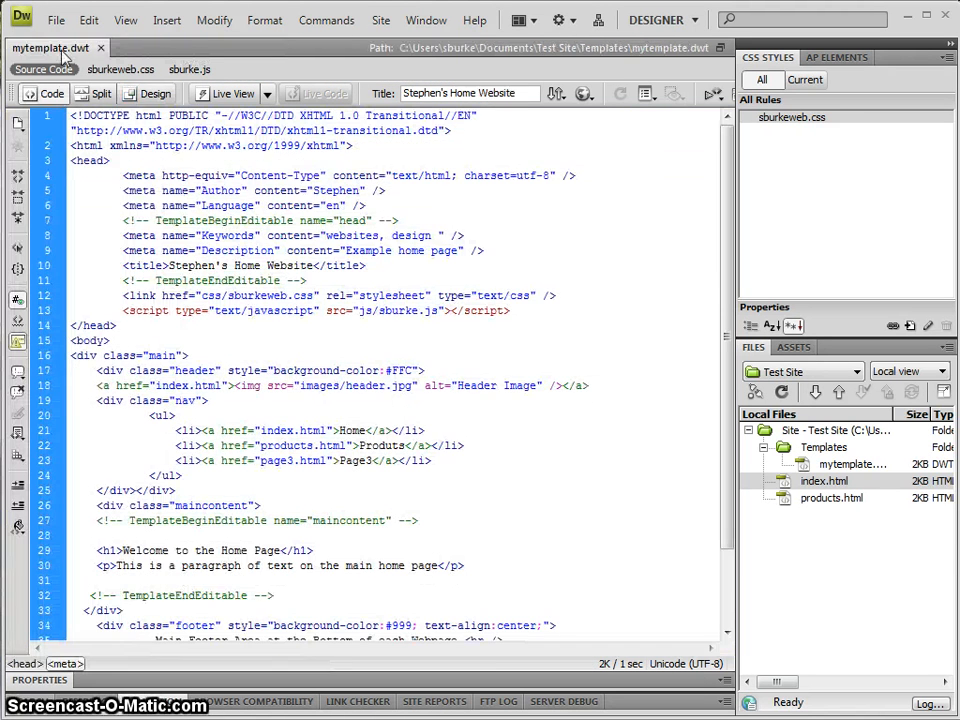
{"action": "scroll", "coordinate": [233, 325], "scroll_direction": "down", "scroll_amount": 2}
{"action": "left_click", "coordinate": [262, 410]}
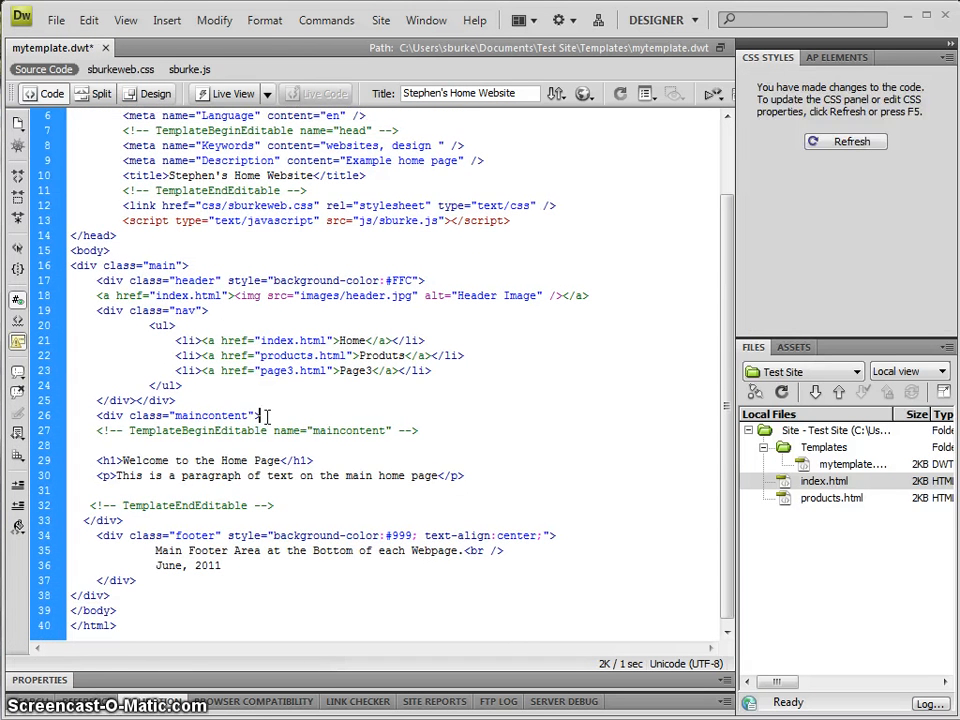
{"action": "key", "text": "Return"}
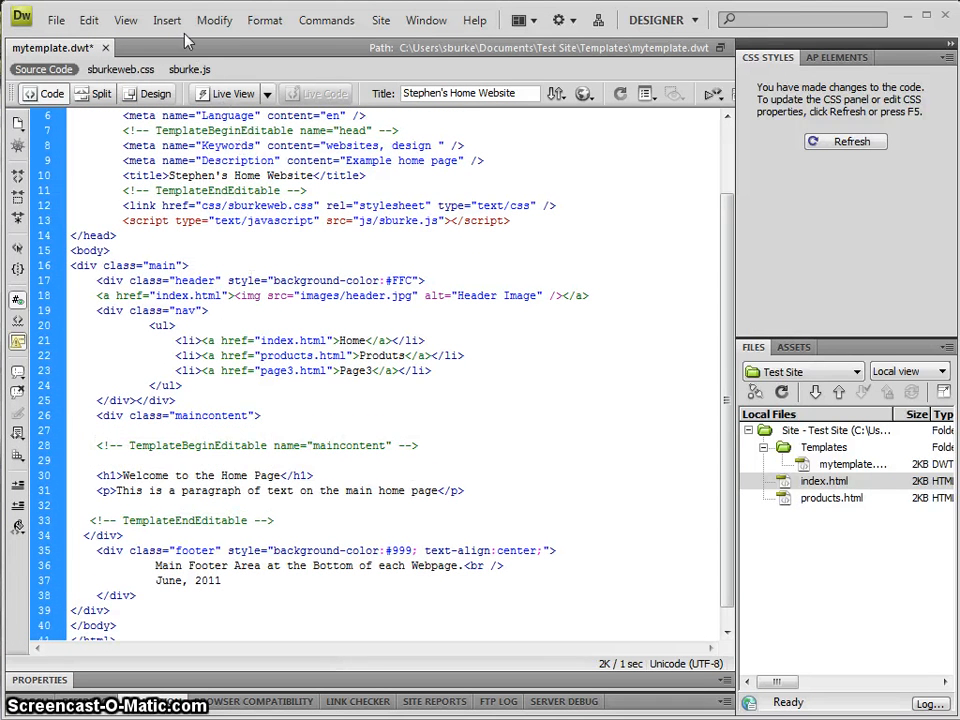
Step: Insert an optional template region set to be hidden by default
{"action": "left_click", "coordinate": [167, 19]}
{"action": "mouse_move", "coordinate": [223, 382]}
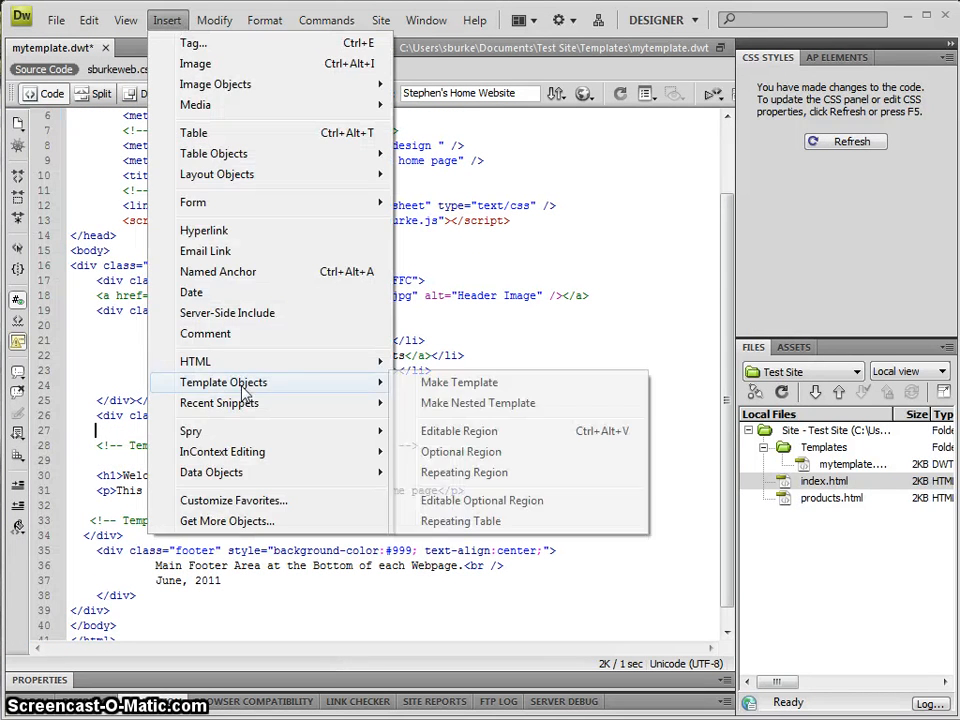
{"action": "left_click", "coordinate": [452, 452]}
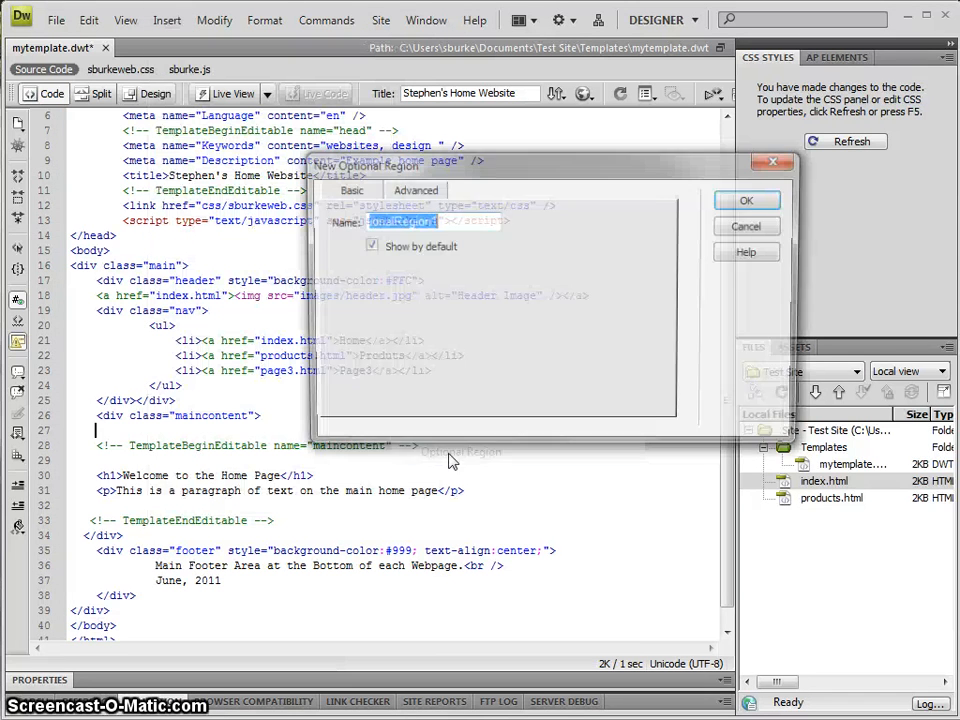
{"action": "type", "text": "product"}
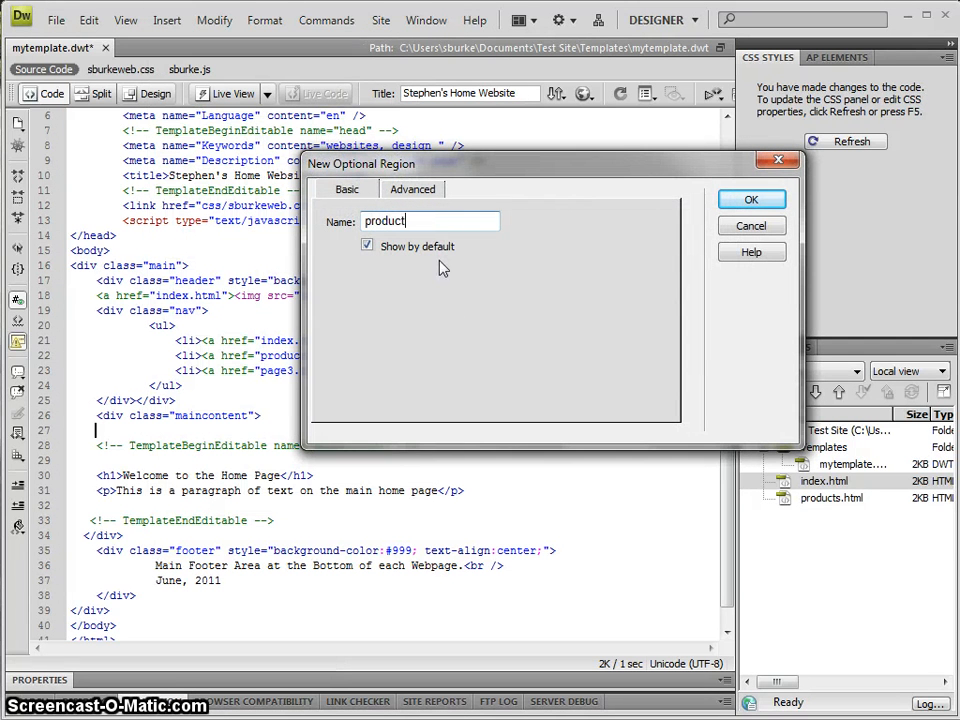
{"action": "type", "text": "snav"}
{"action": "left_click", "coordinate": [367, 246]}
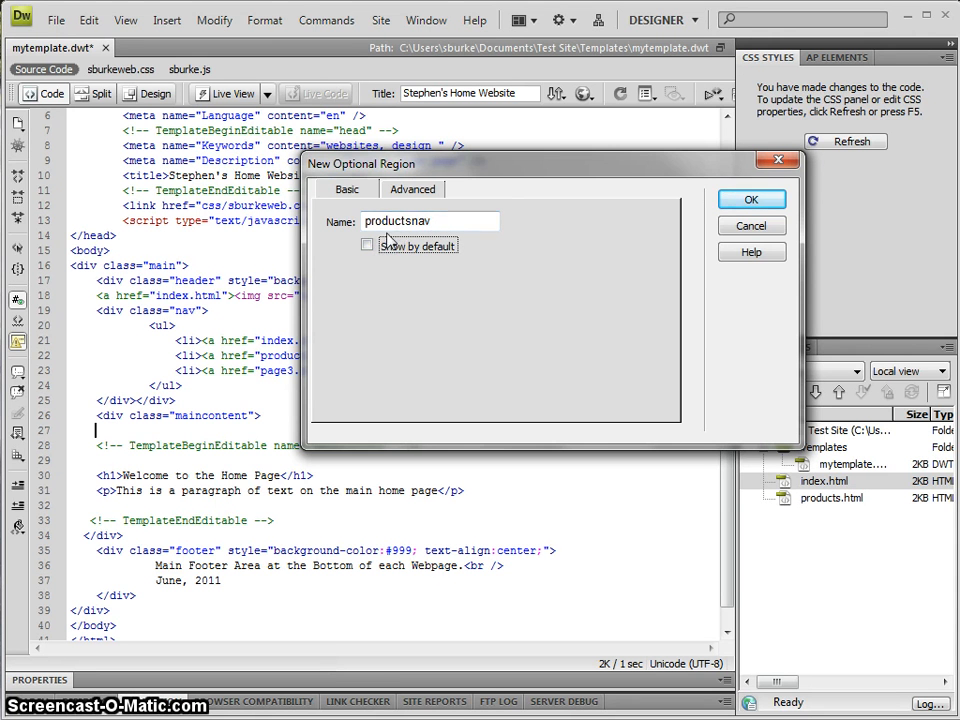
Step: Create the productsnav optional region and clear its placeholder text onto blank lines
{"action": "left_click", "coordinate": [751, 199]}
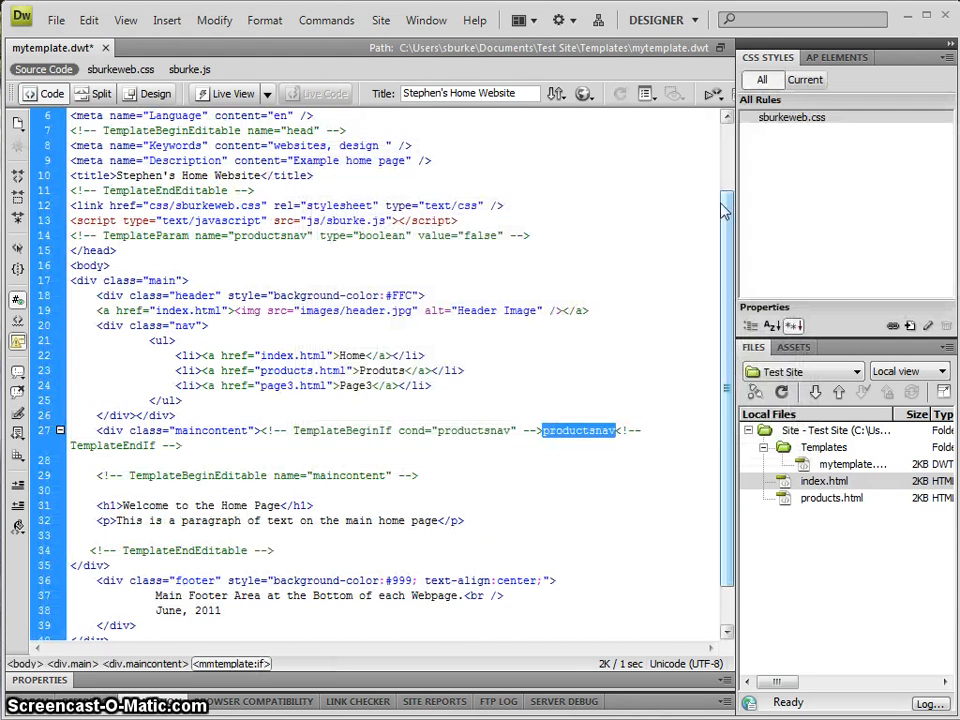
{"action": "left_click", "coordinate": [265, 430]}
{"action": "key", "text": "Return"}
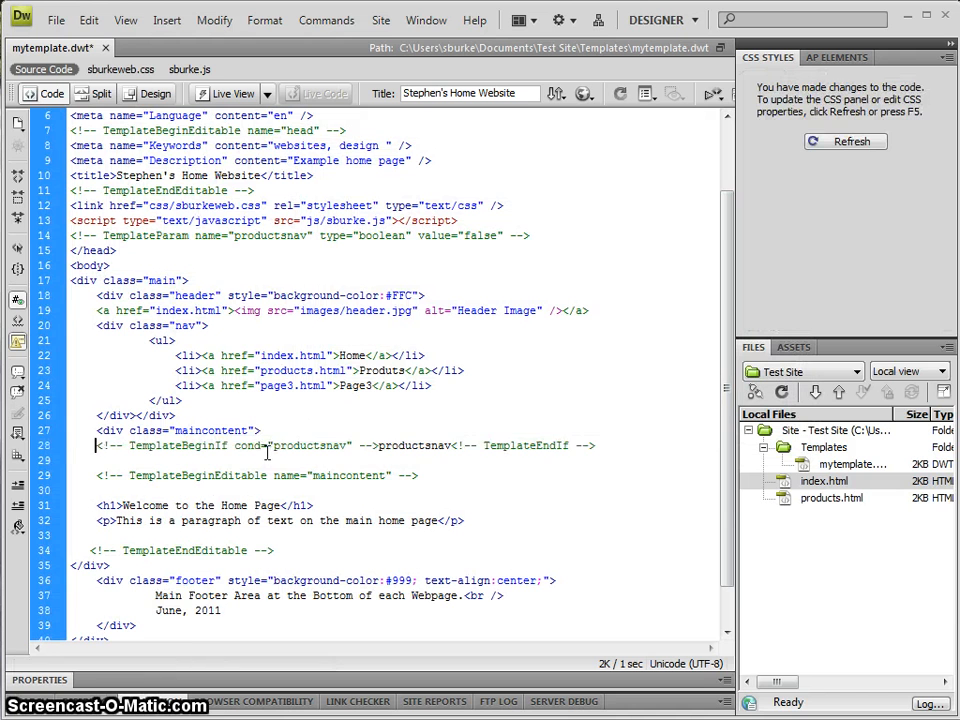
{"action": "double_click", "coordinate": [396, 445]}
{"action": "key", "text": "Return"}
{"action": "key", "text": "Return"}
{"action": "key", "text": "Return"}
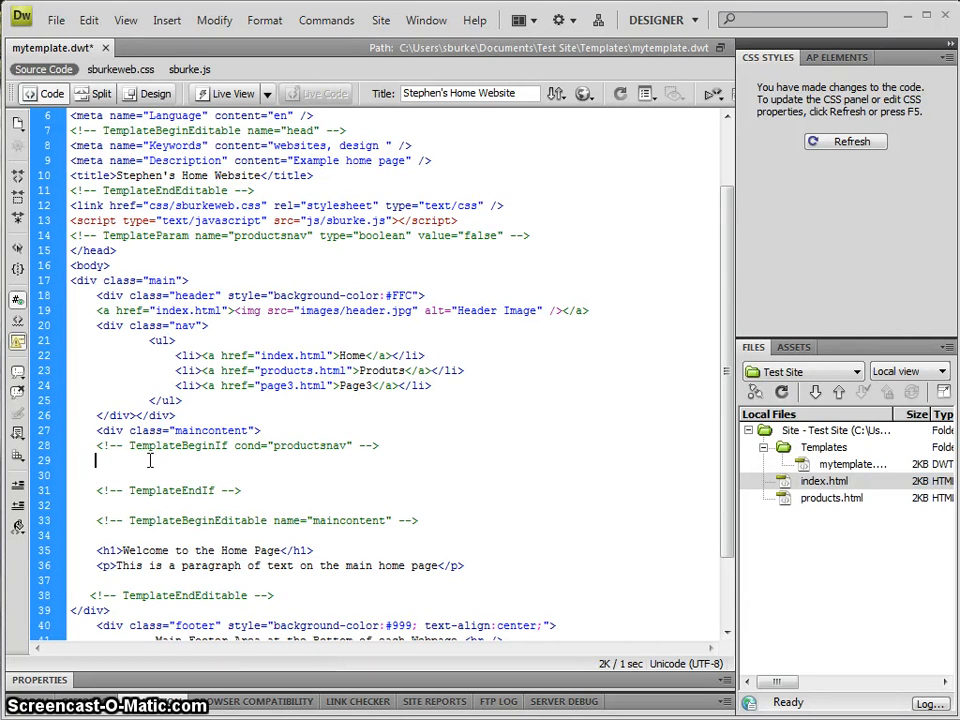
{"action": "type", "text": "<ol"}
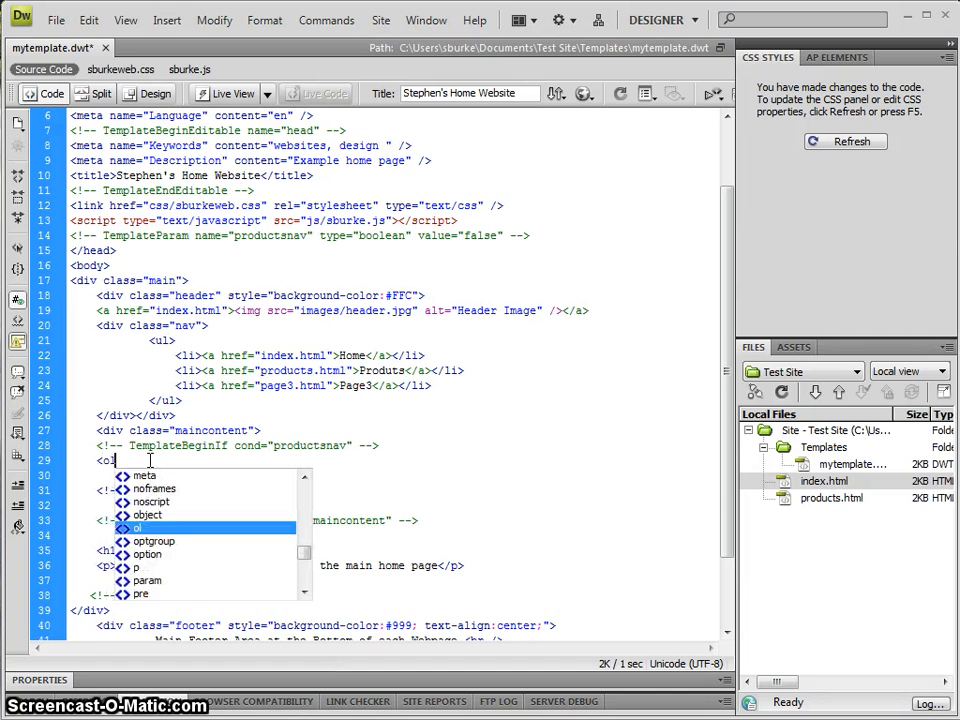
{"action": "type", "text": ">"}
Step: Fill the region with an ordered list of Product 1 and Product 2
{"action": "key", "text": "Return"}
{"action": "type", "text": "<li"}
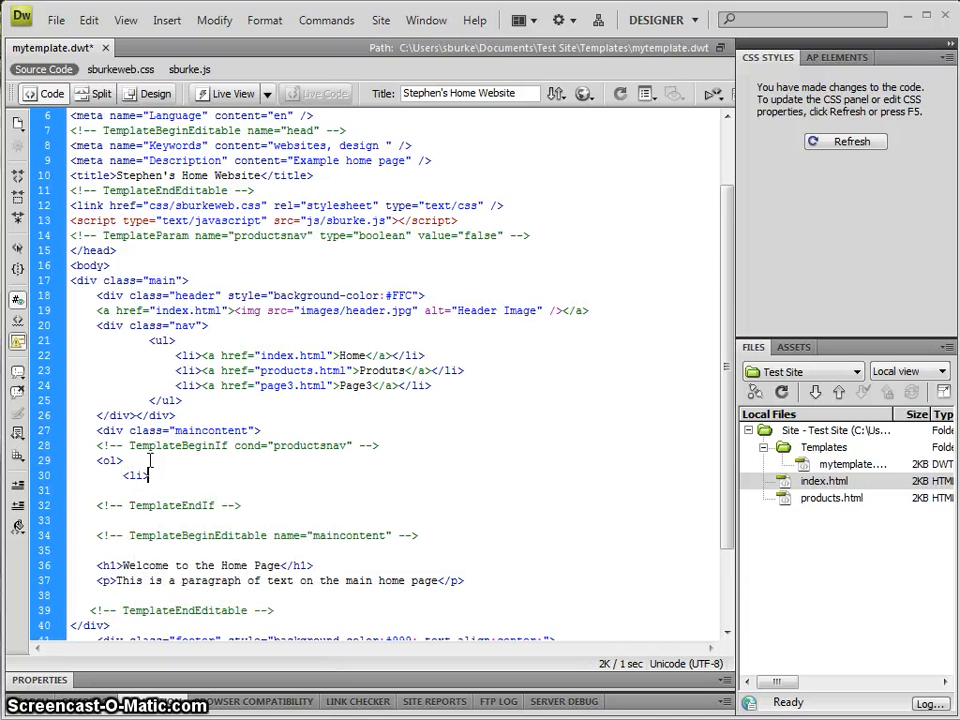
{"action": "type", "text": ">Product 1</li>"}
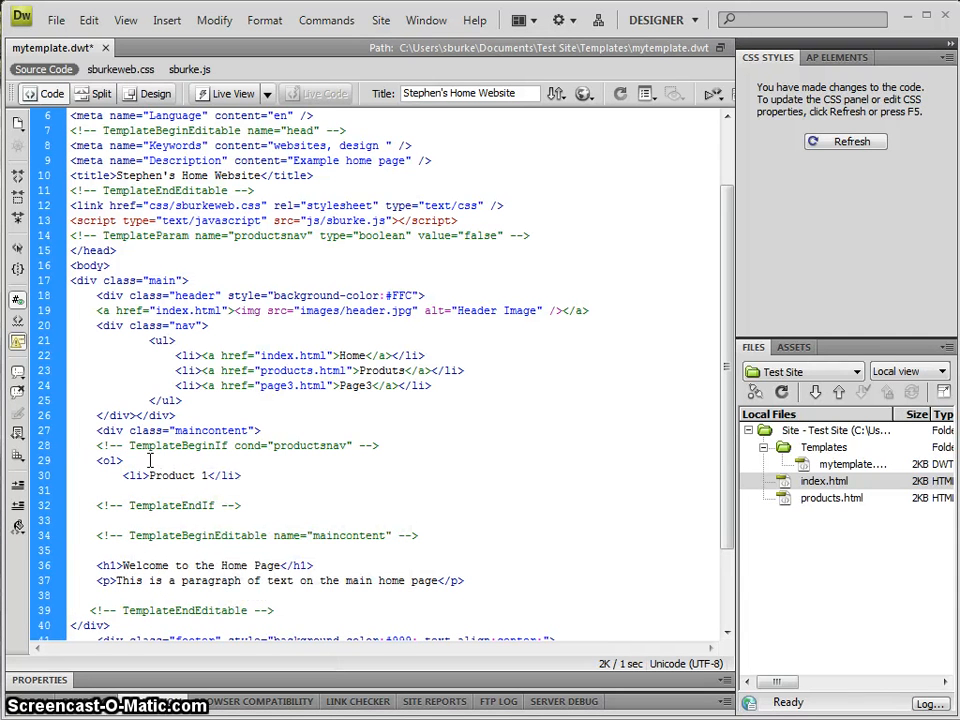
{"action": "key", "text": "Return"}
{"action": "type", "text": "<li"}
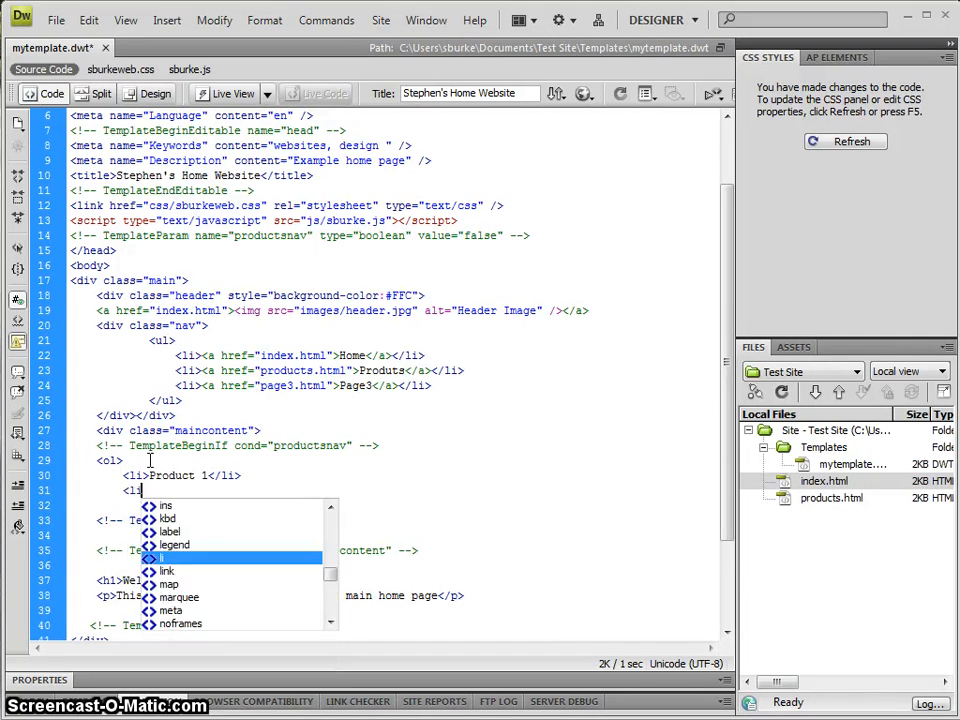
{"action": "type", "text": ">Procuct 2</"}
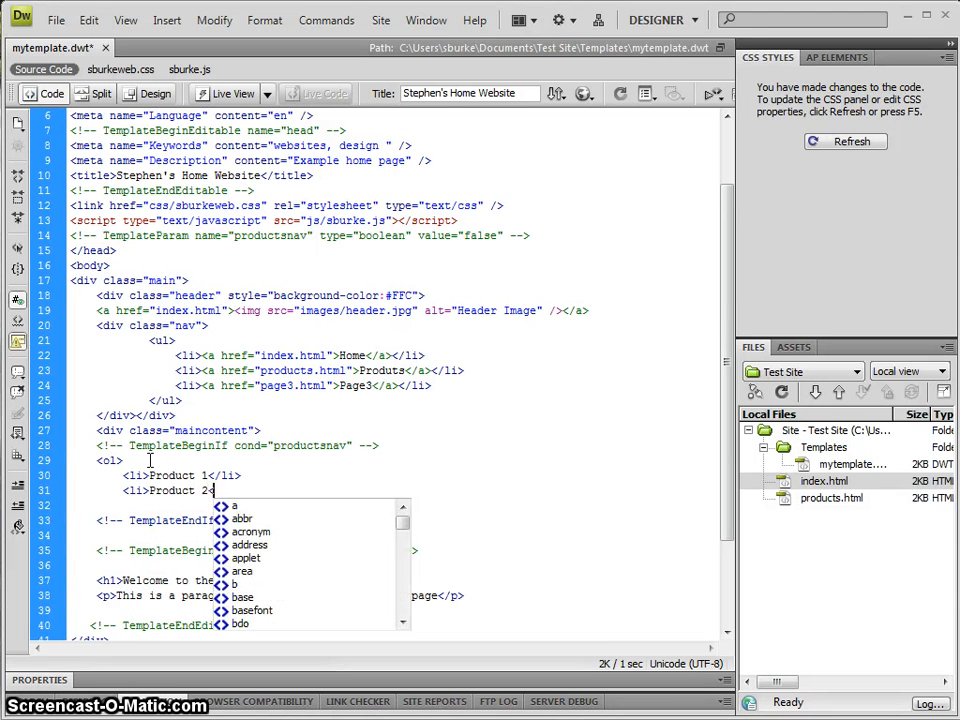
{"action": "type", "text": "li>"}
{"action": "key", "text": "Return"}
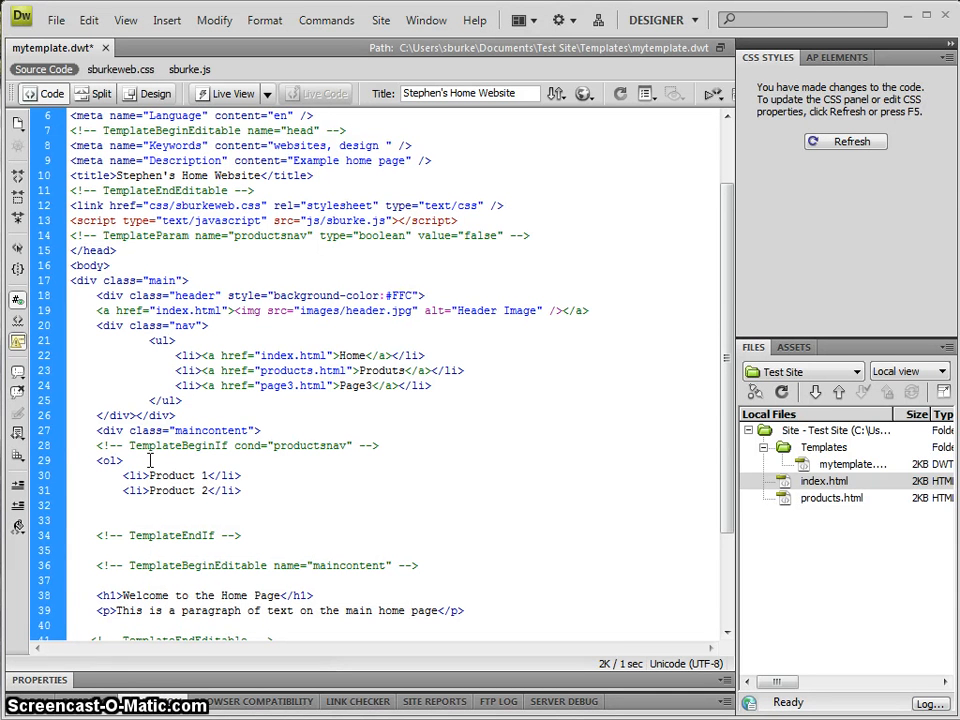
{"action": "type", "text": "</ol>"}
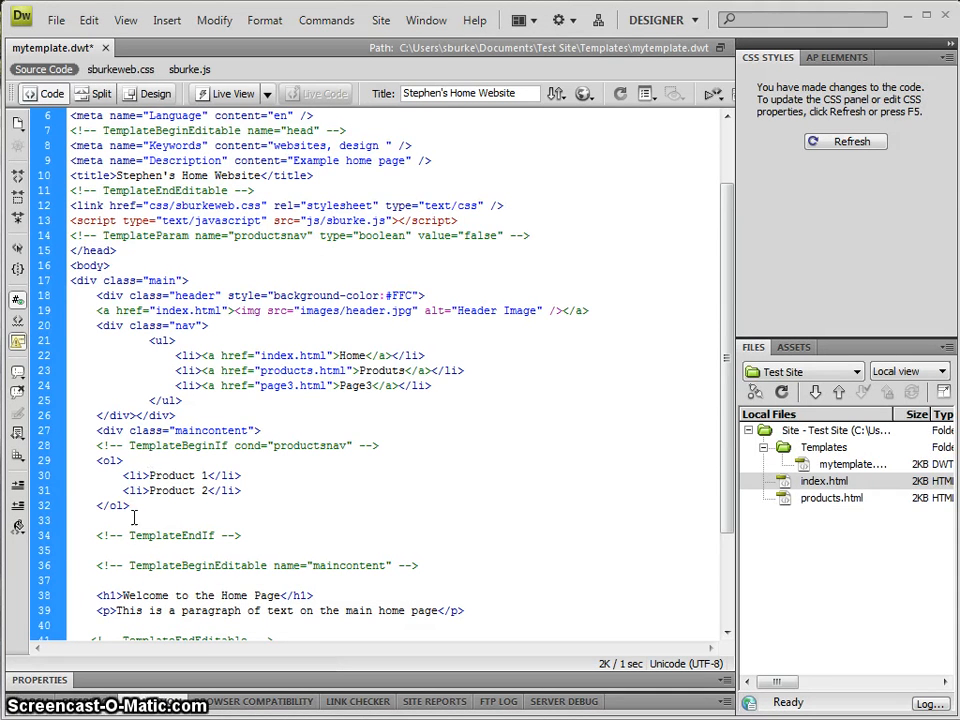
{"action": "key", "text": "Delete"}
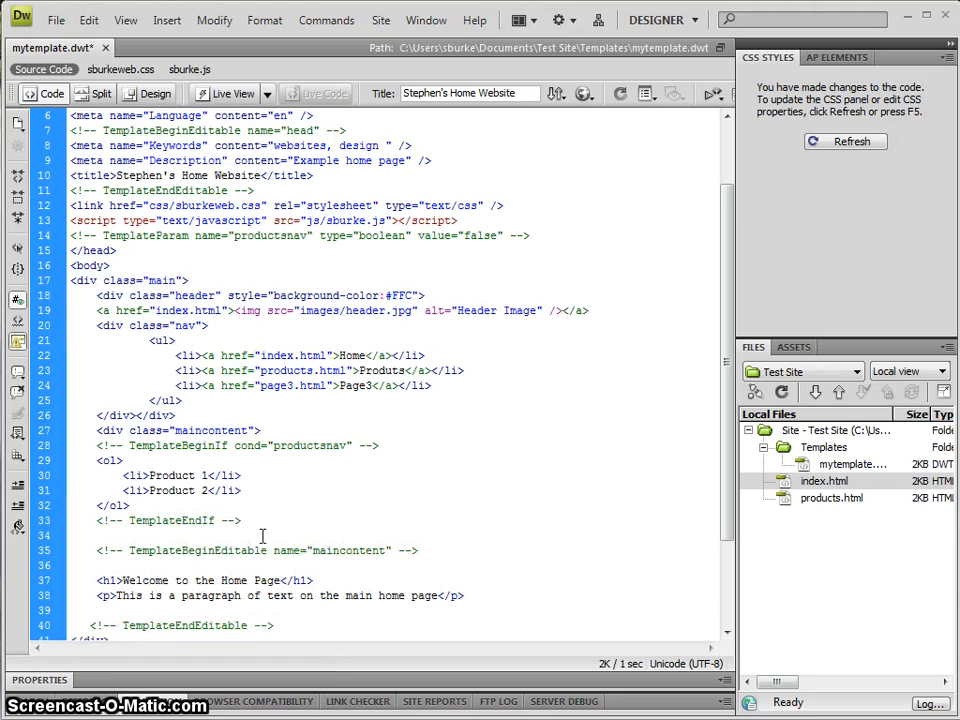
{"action": "left_click_drag", "start_coordinate": [245, 521], "coordinate": [62, 448]}
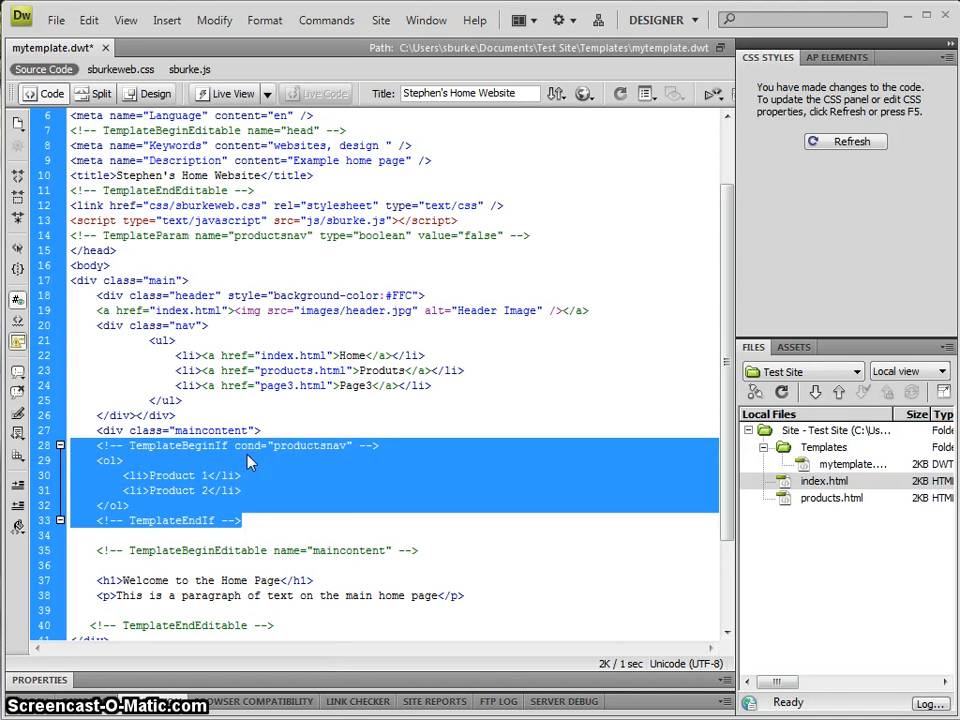
{"action": "left_click", "coordinate": [215, 476]}
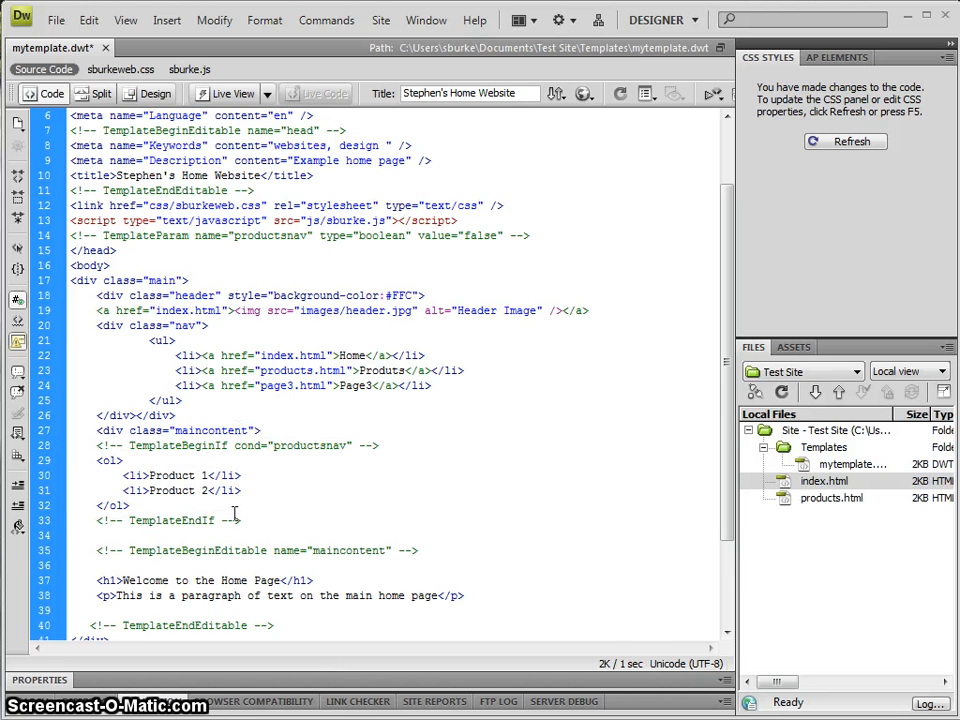
Step: Review the optional list block and the productsnav boolean TemplateParam line in the head
{"action": "left_click_drag", "start_coordinate": [245, 521], "coordinate": [78, 416]}
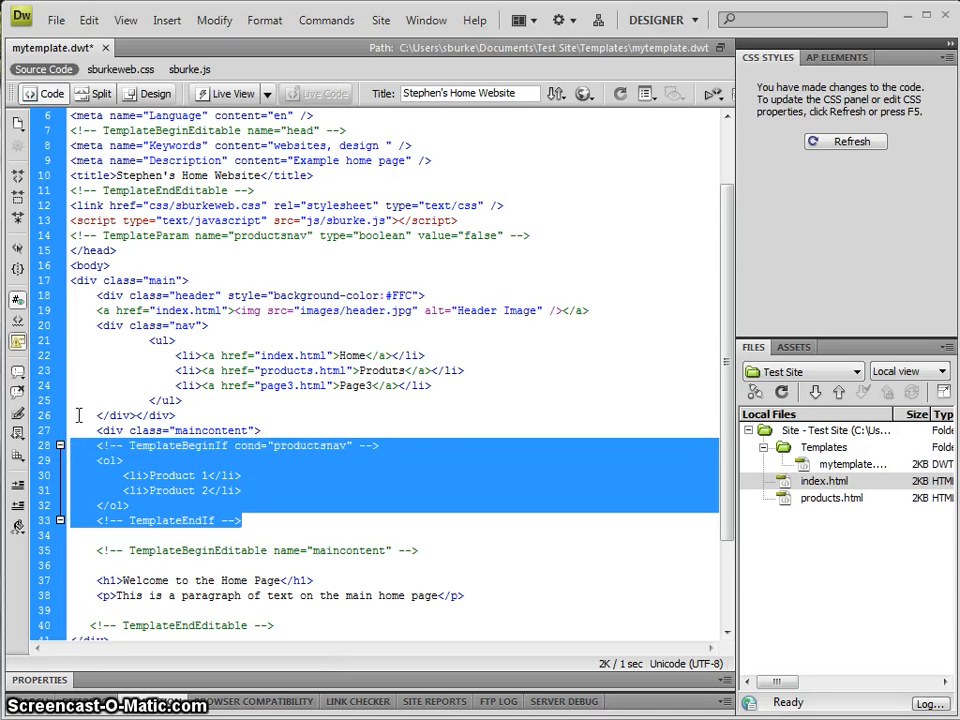
{"action": "scroll", "coordinate": [227, 295], "scroll_direction": "up", "scroll_amount": 1}
{"action": "left_click_drag", "start_coordinate": [532, 281], "coordinate": [70, 281]}
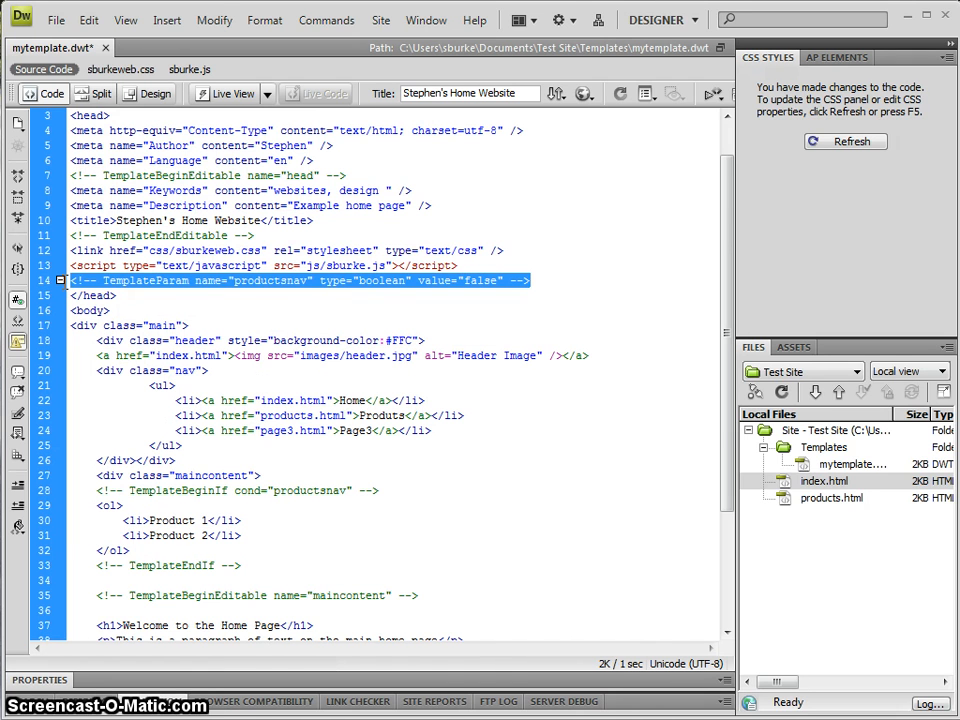
{"action": "left_click", "coordinate": [284, 283]}
{"action": "double_click", "coordinate": [372, 282]}
{"action": "left_click", "coordinate": [482, 281]}
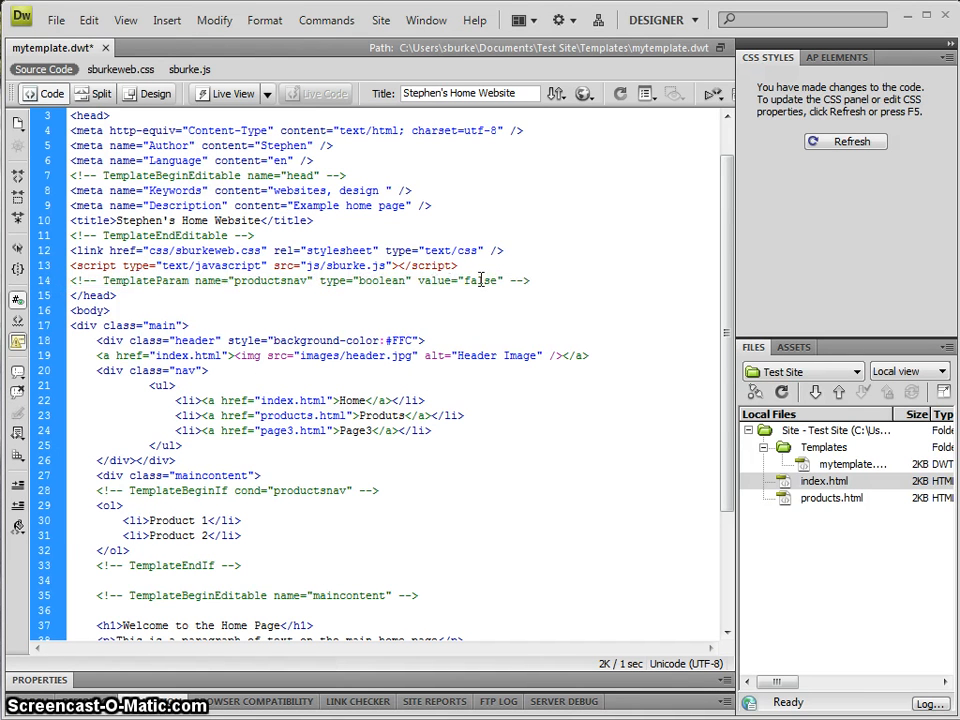
{"action": "left_click_drag", "start_coordinate": [531, 280], "coordinate": [70, 280]}
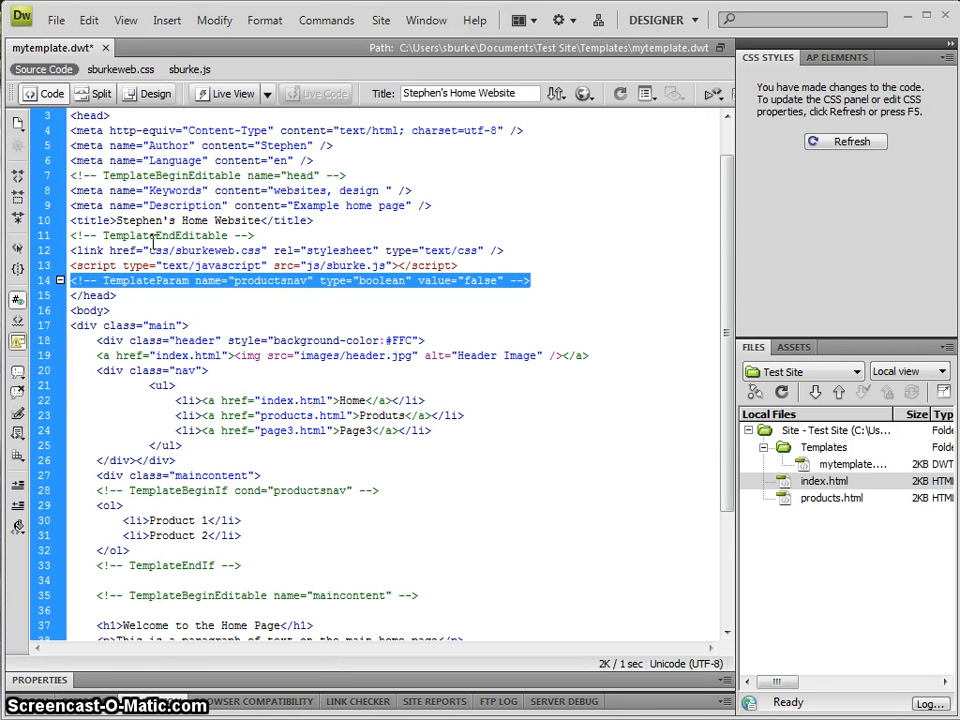
Step: Save mytemplate.dwt and update index.html and products.html from it
{"action": "key", "text": "ctrl+s"}
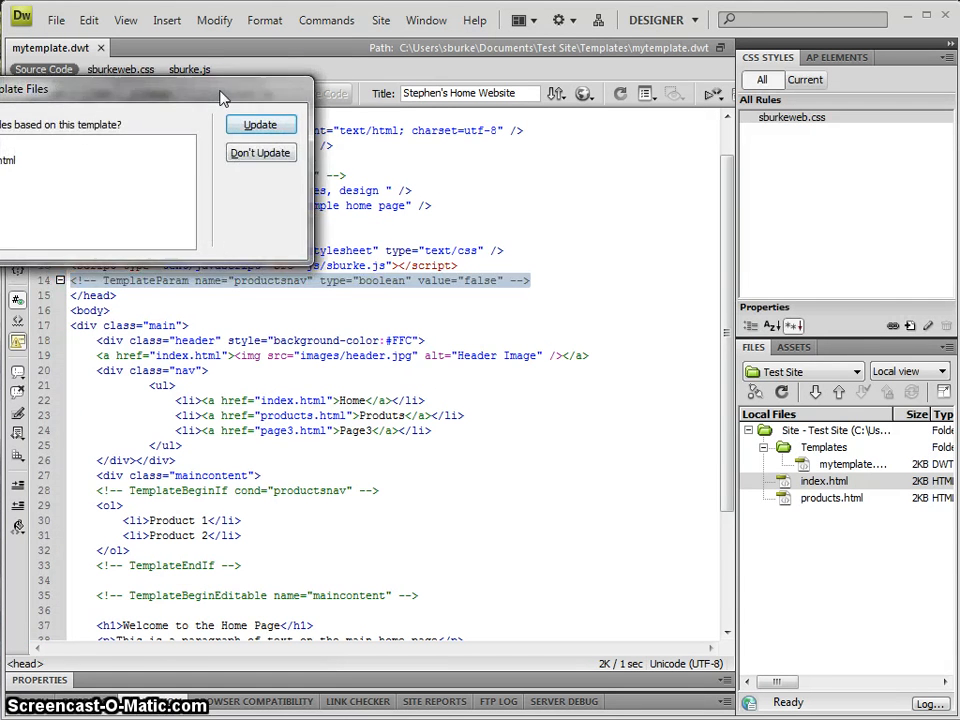
{"action": "left_click", "coordinate": [337, 141]}
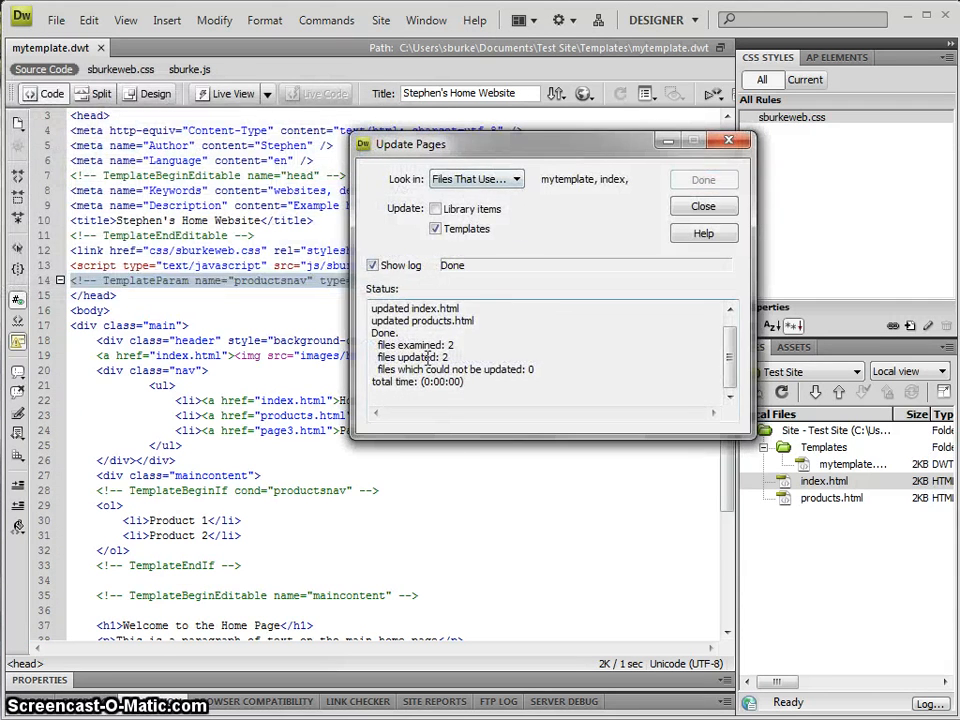
{"action": "left_click_drag", "start_coordinate": [380, 368], "coordinate": [470, 382]}
{"action": "left_click", "coordinate": [470, 382]}
{"action": "left_click", "coordinate": [705, 207]}
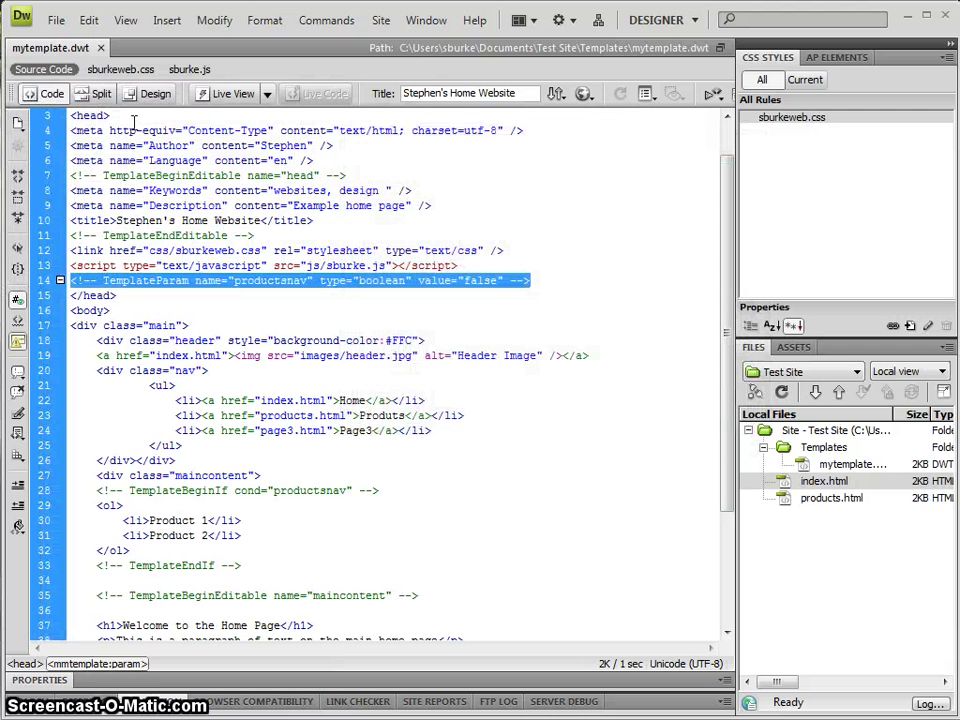
Step: Close the template and check index.html's productsnav false parameter and main content
{"action": "left_click", "coordinate": [100, 47]}
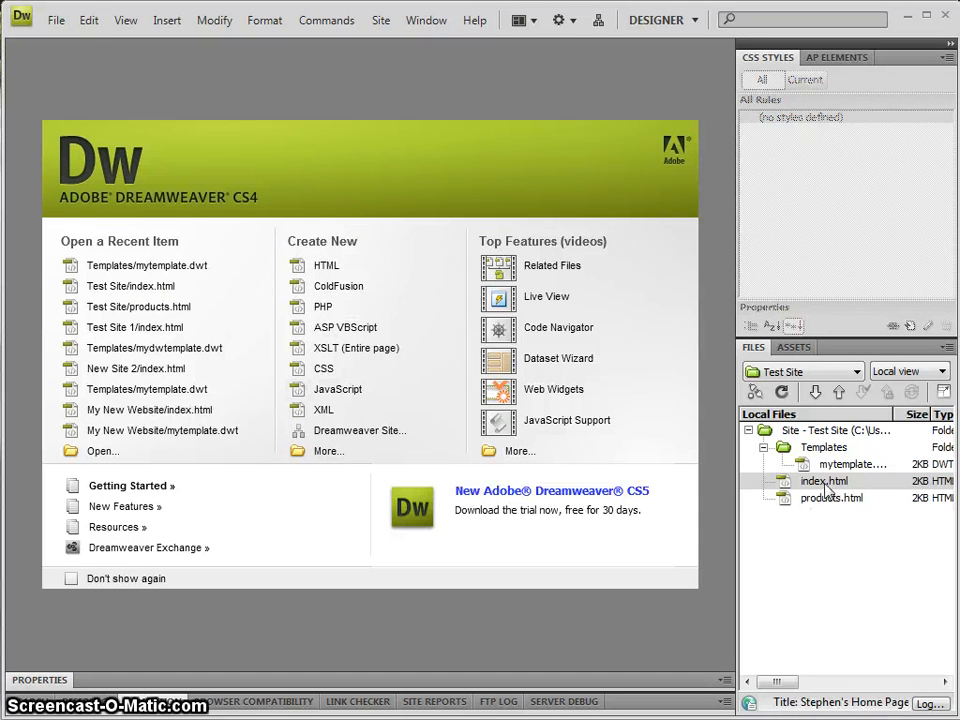
{"action": "left_click", "coordinate": [130, 286]}
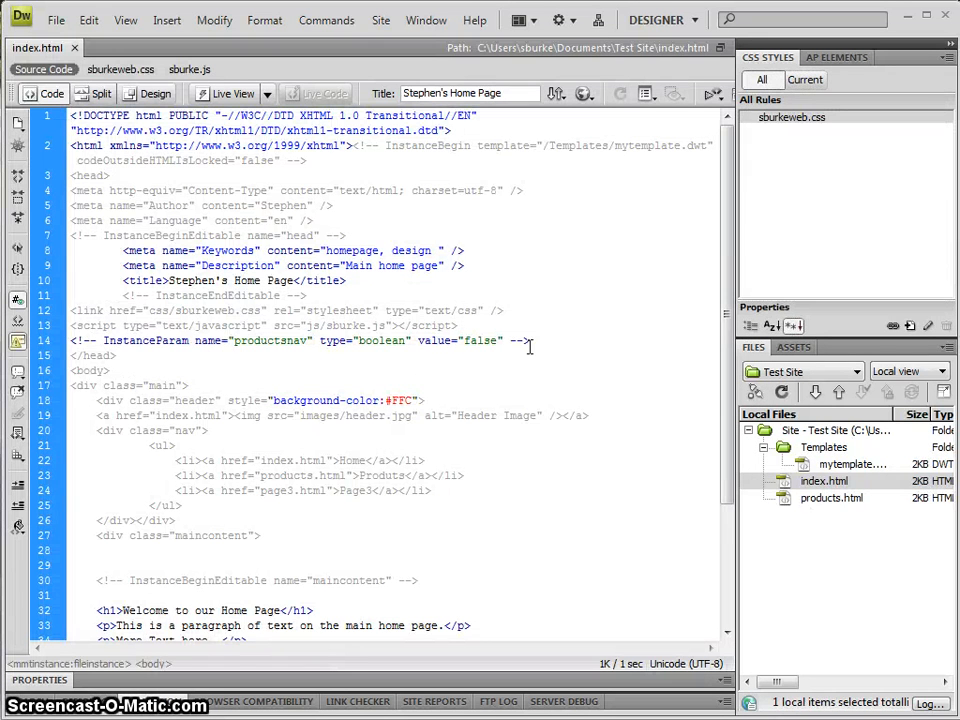
{"action": "left_click_drag", "start_coordinate": [531, 341], "coordinate": [62, 340]}
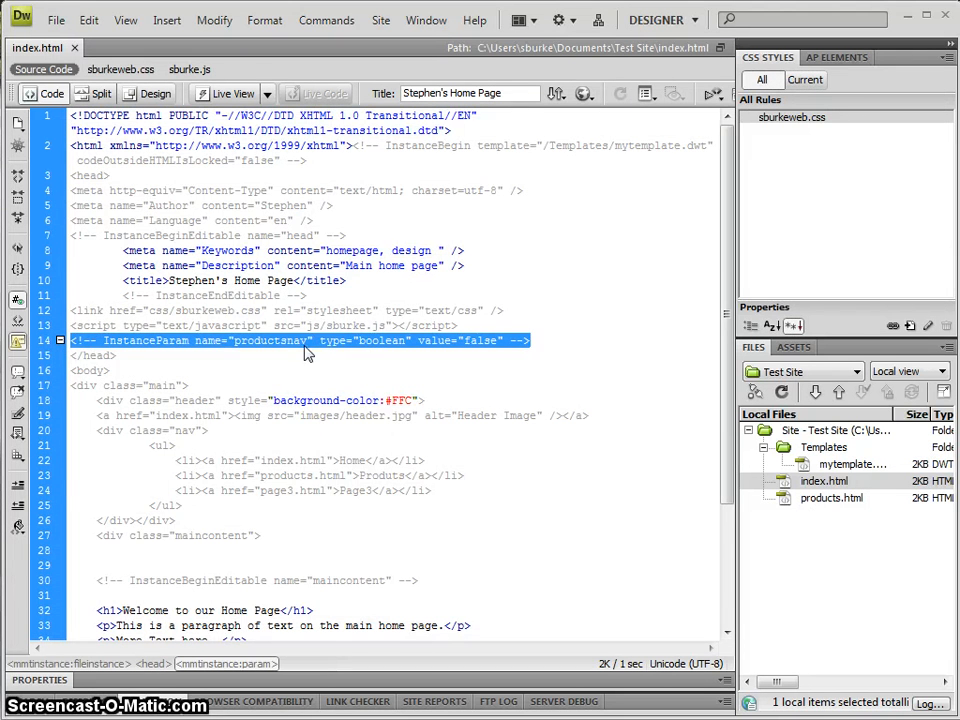
{"action": "scroll", "coordinate": [365, 372], "scroll_direction": "down", "scroll_amount": 4}
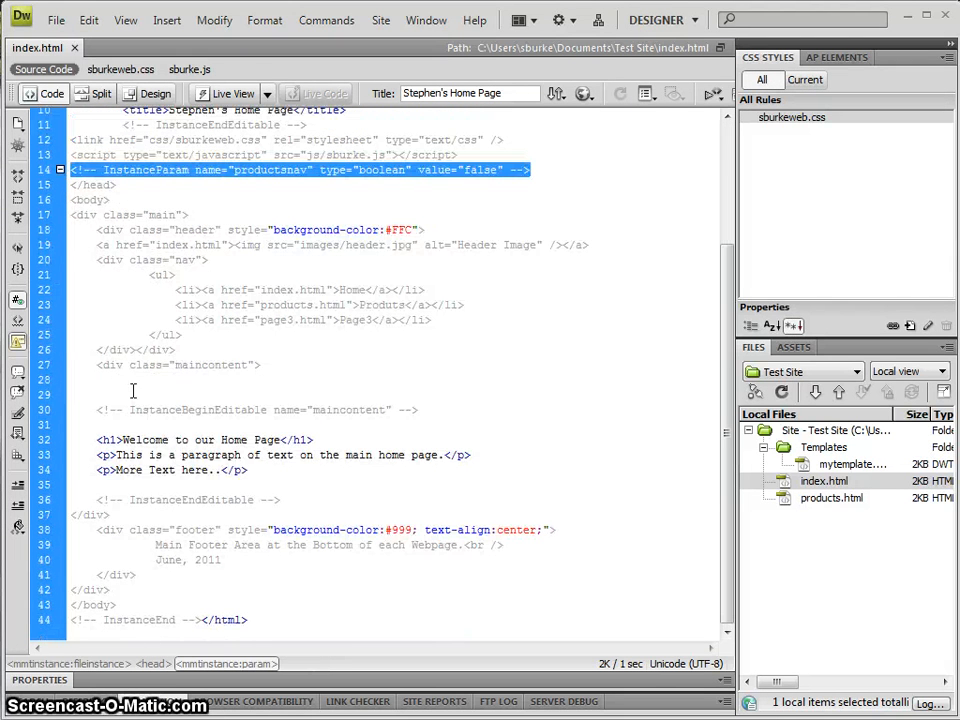
{"action": "left_click_drag", "start_coordinate": [118, 368], "coordinate": [257, 487]}
{"action": "left_click", "coordinate": [298, 482]}
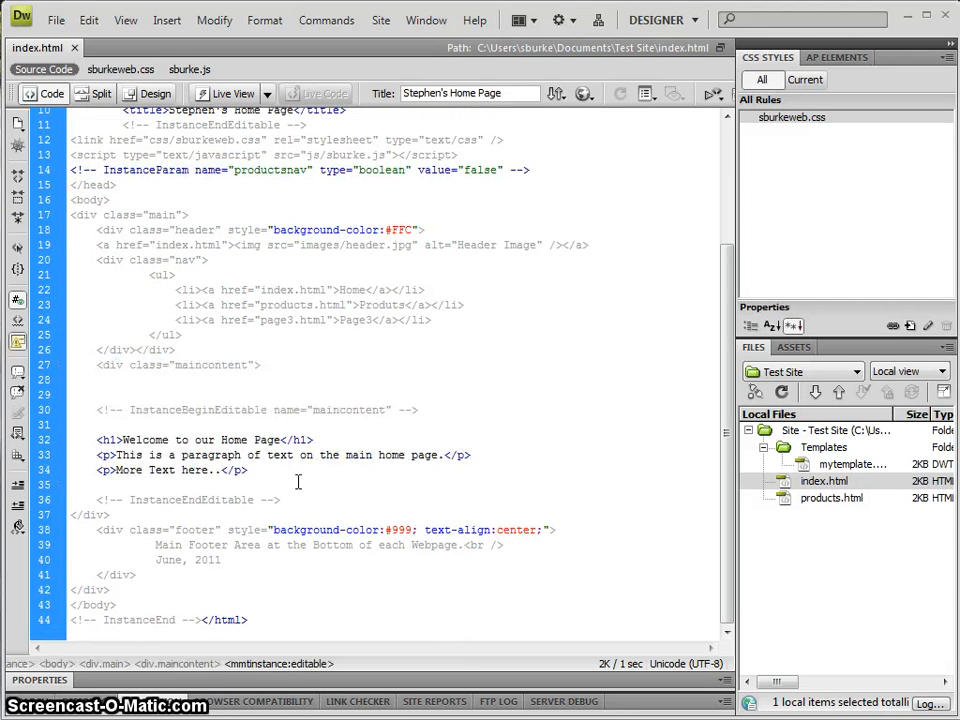
Step: Open products.html, view it rendered and in code, and select its productsnav false value
{"action": "double_click", "coordinate": [831, 498]}
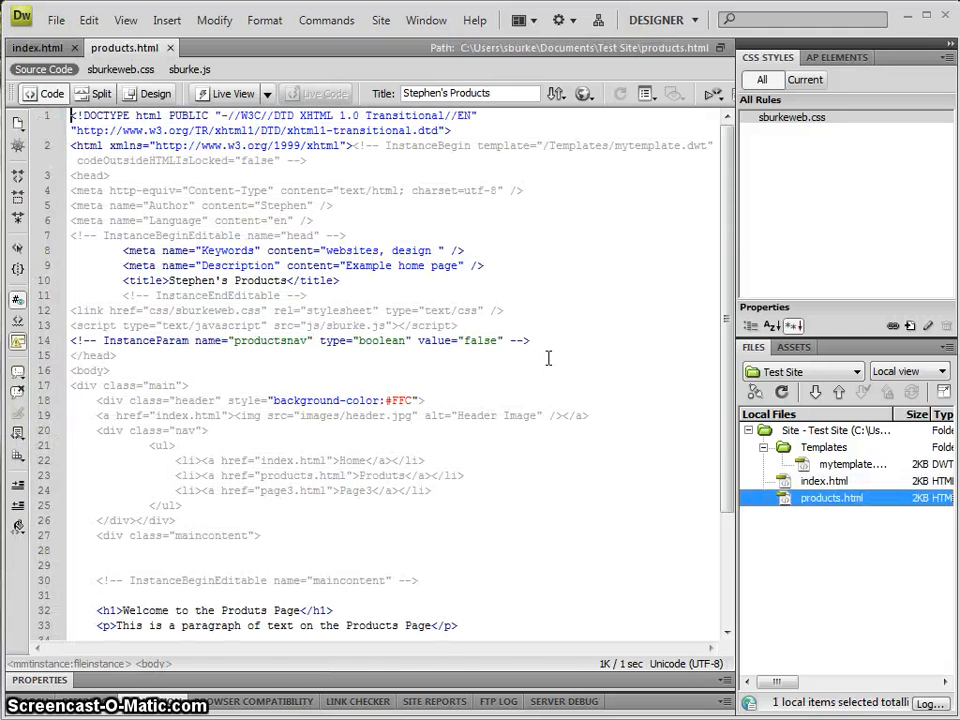
{"action": "left_click", "coordinate": [207, 340]}
{"action": "scroll", "coordinate": [352, 425], "scroll_direction": "down", "scroll_amount": 2}
{"action": "left_click", "coordinate": [155, 94]}
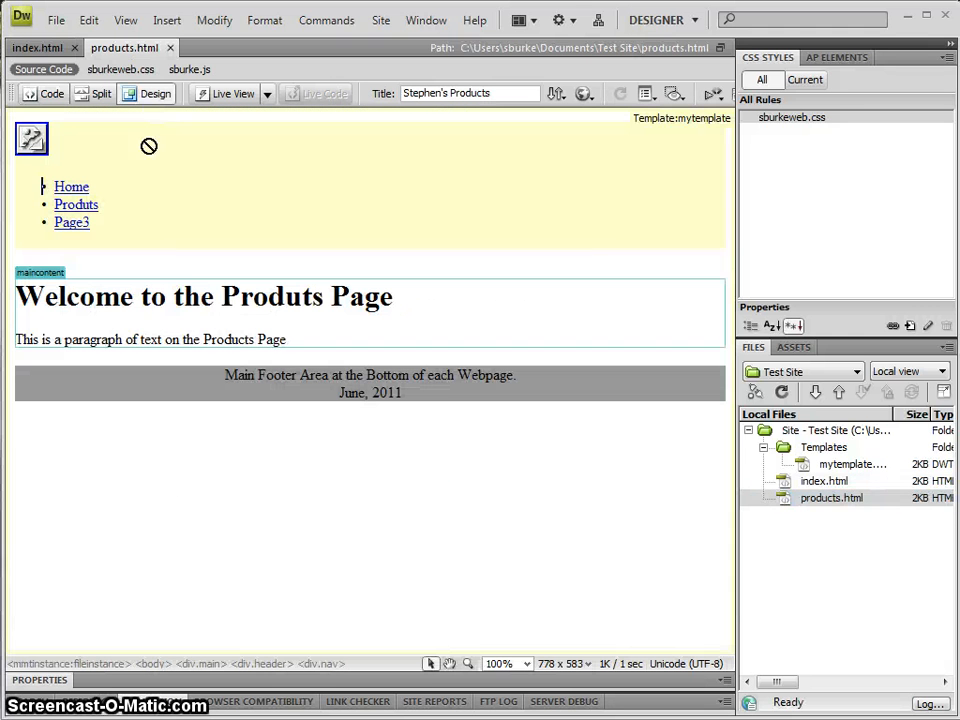
{"action": "left_click", "coordinate": [52, 94]}
{"action": "double_click", "coordinate": [480, 250]}
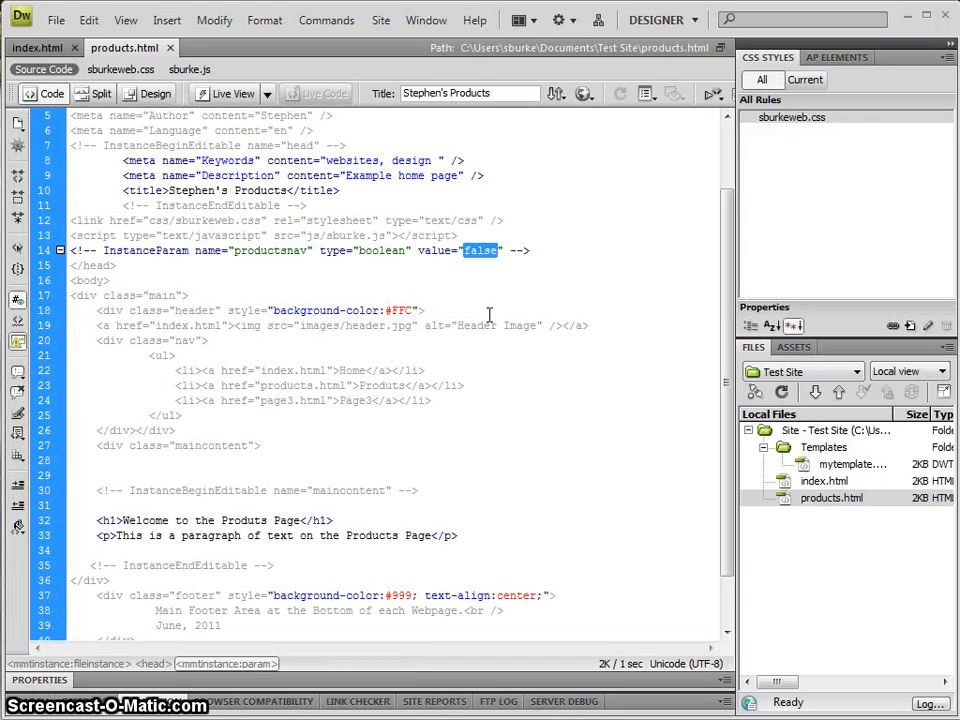
{"action": "type", "text": "tru"}
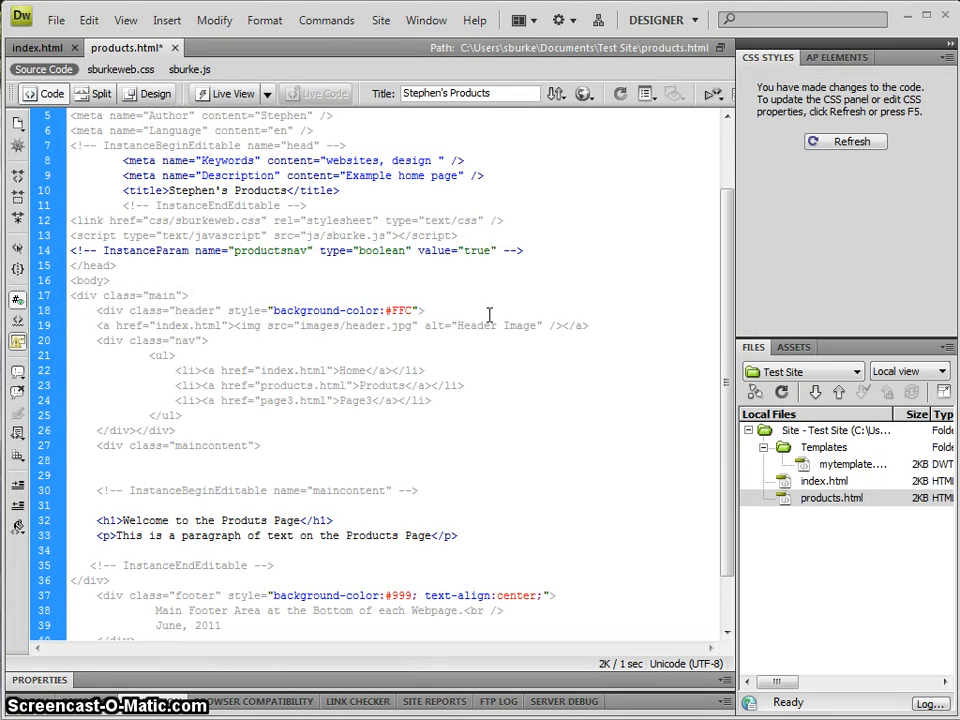
Step: Set productsnav to true in products.html and run Update Current Page
{"action": "left_click", "coordinate": [195, 250]}
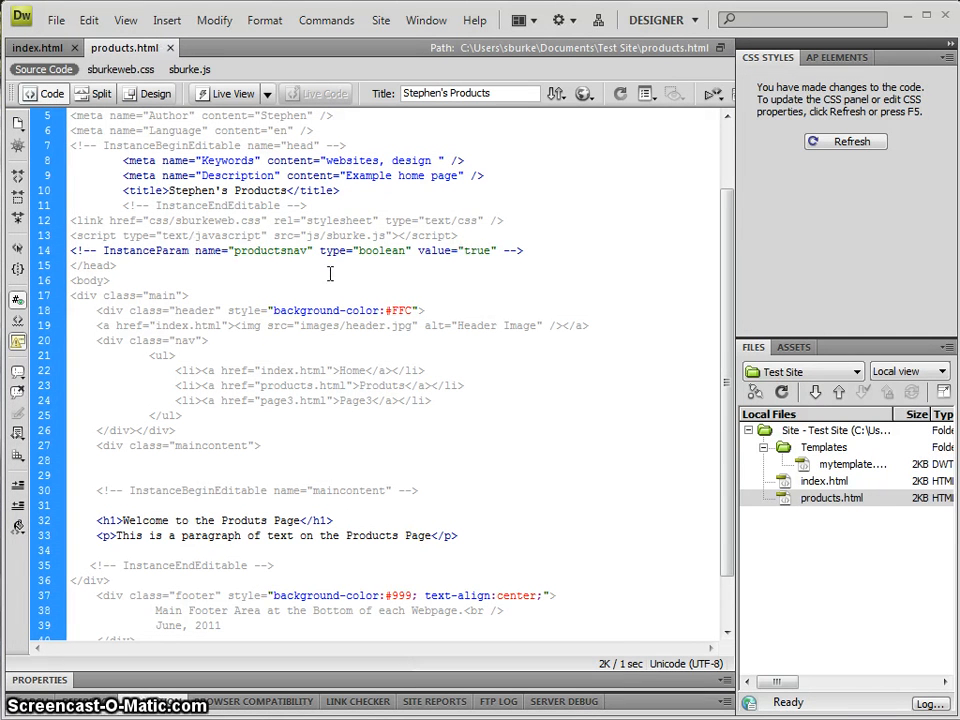
{"action": "left_click_drag", "start_coordinate": [195, 250], "coordinate": [433, 250]}
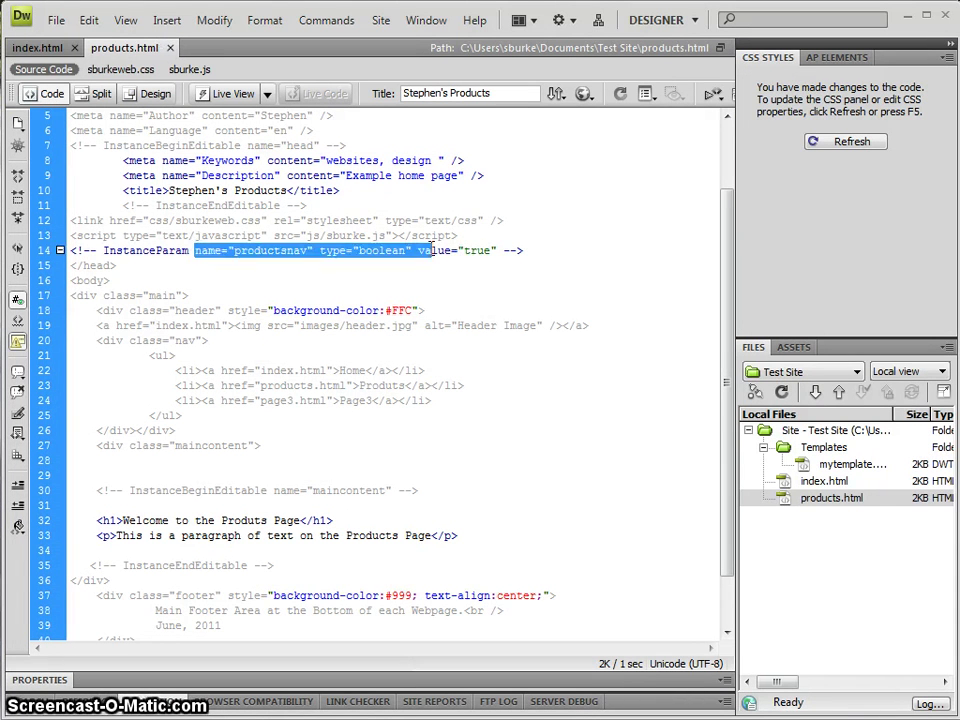
{"action": "left_click", "coordinate": [214, 20]}
{"action": "mouse_move", "coordinate": [249, 423]}
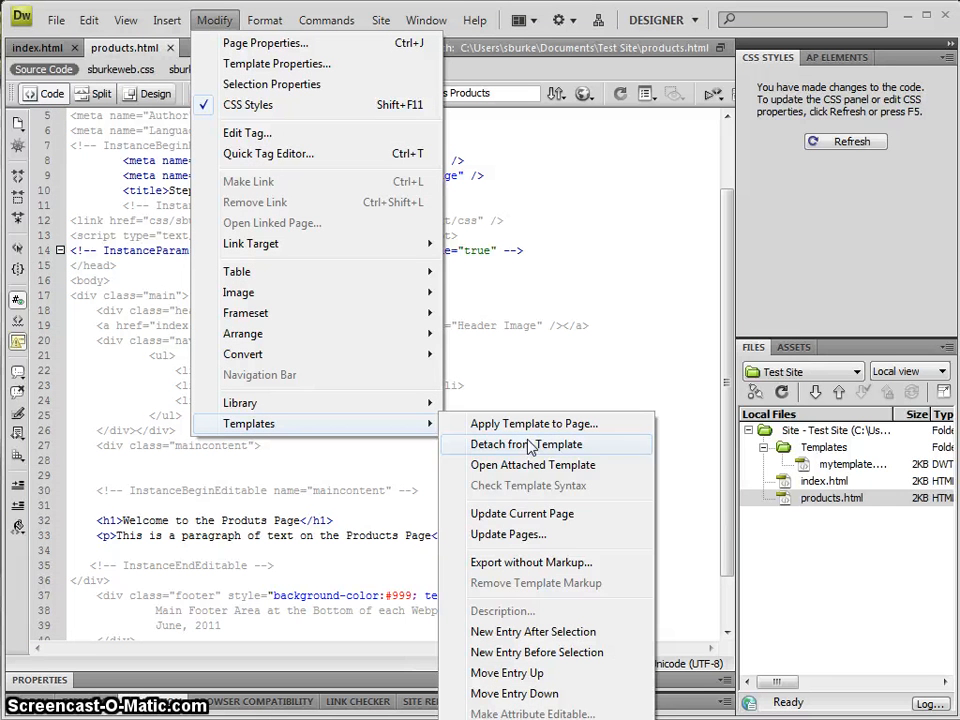
{"action": "left_click", "coordinate": [522, 513]}
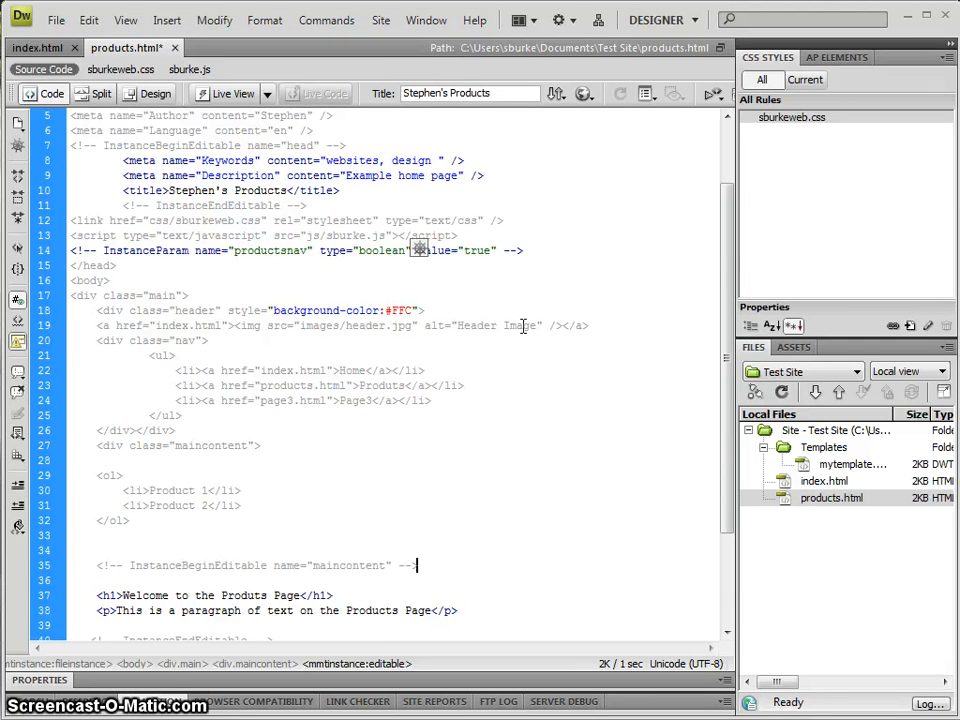
Step: Check the revealed Product 1 and Product 2 list in code and in the rendered page
{"action": "left_click", "coordinate": [187, 295]}
{"action": "left_click_drag", "start_coordinate": [85, 478], "coordinate": [172, 522]}
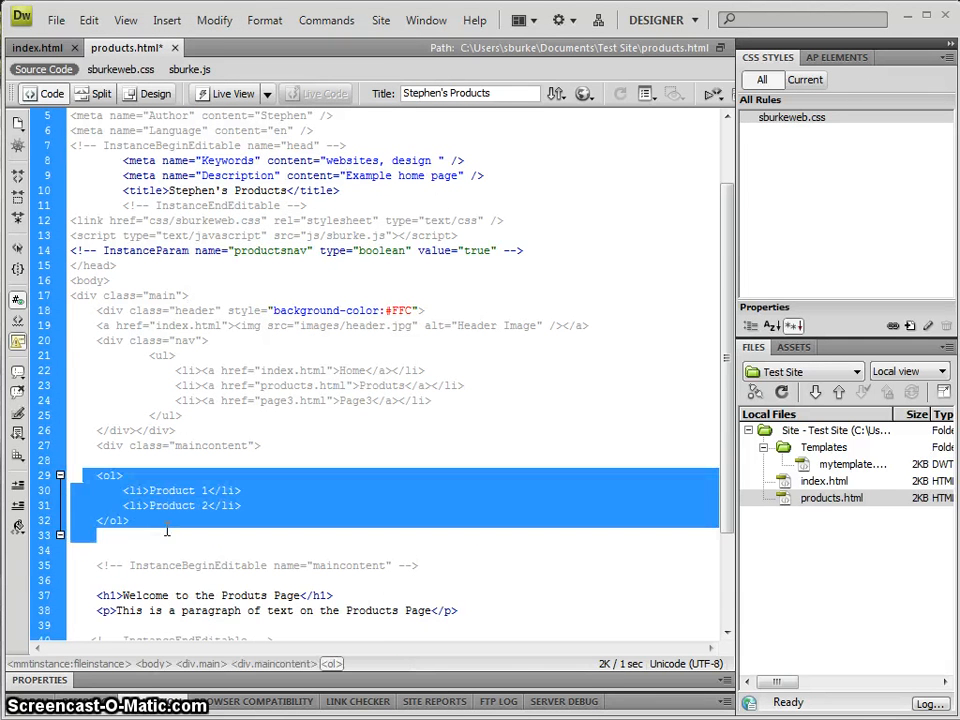
{"action": "left_click", "coordinate": [150, 93]}
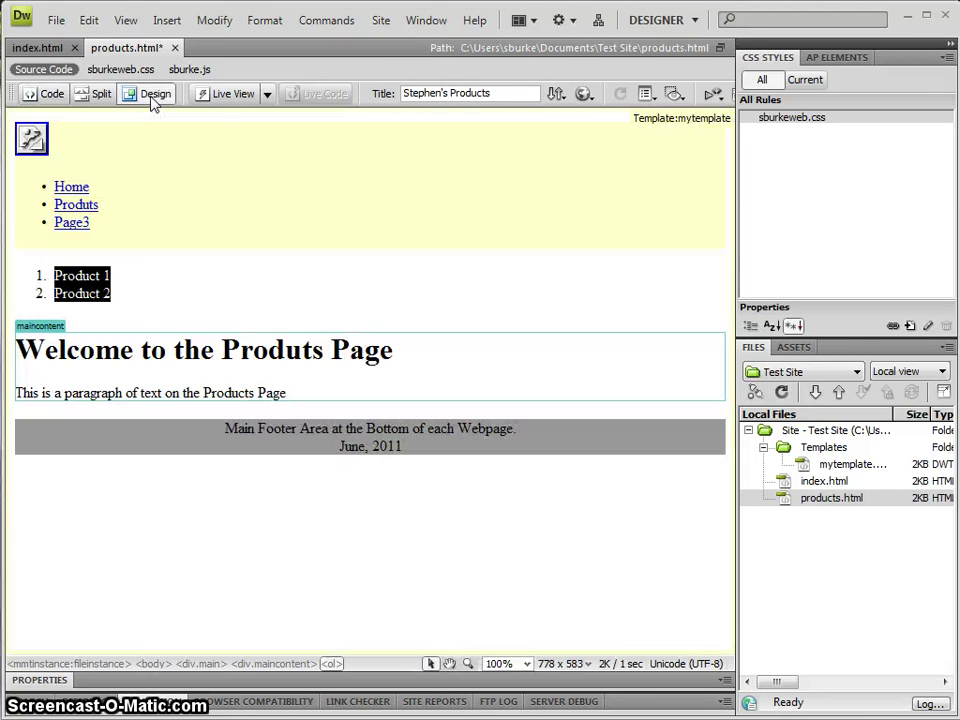
{"action": "left_click", "coordinate": [185, 293]}
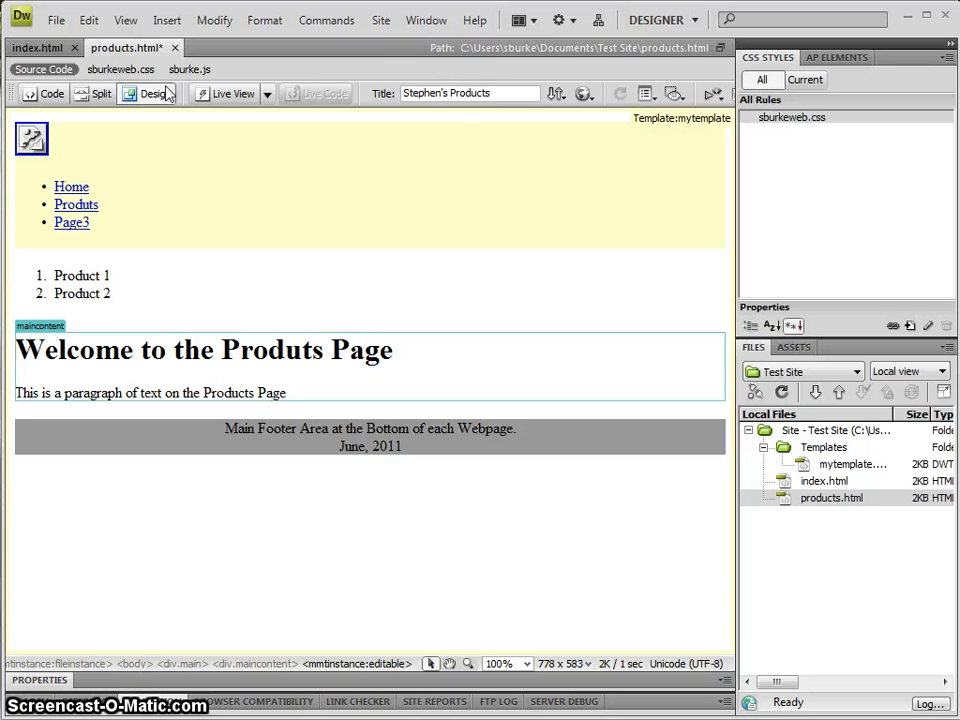
Step: Add a Product 3 item to the template's product list and save mytemplate.dwt
{"action": "left_click", "coordinate": [174, 47]}
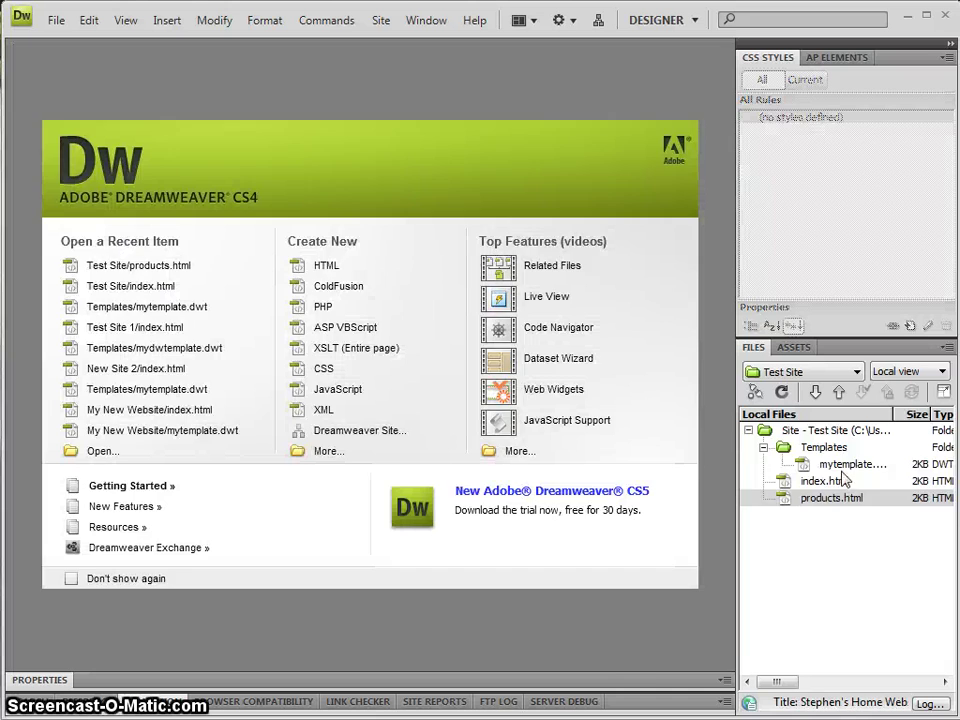
{"action": "double_click", "coordinate": [850, 466]}
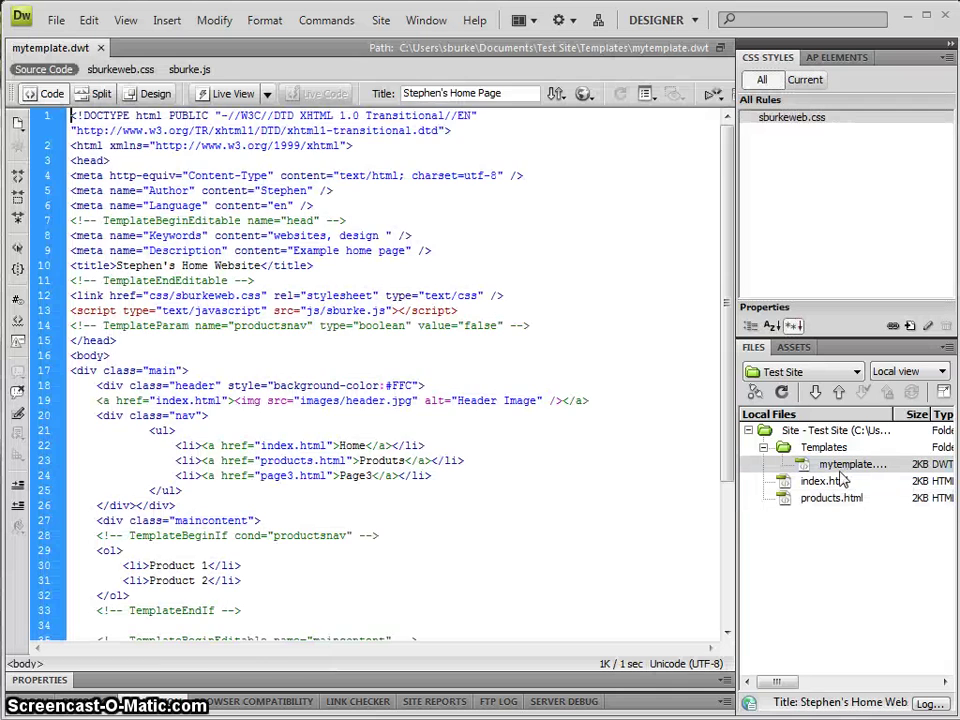
{"action": "left_click", "coordinate": [243, 489]}
{"action": "key", "text": "Return"}
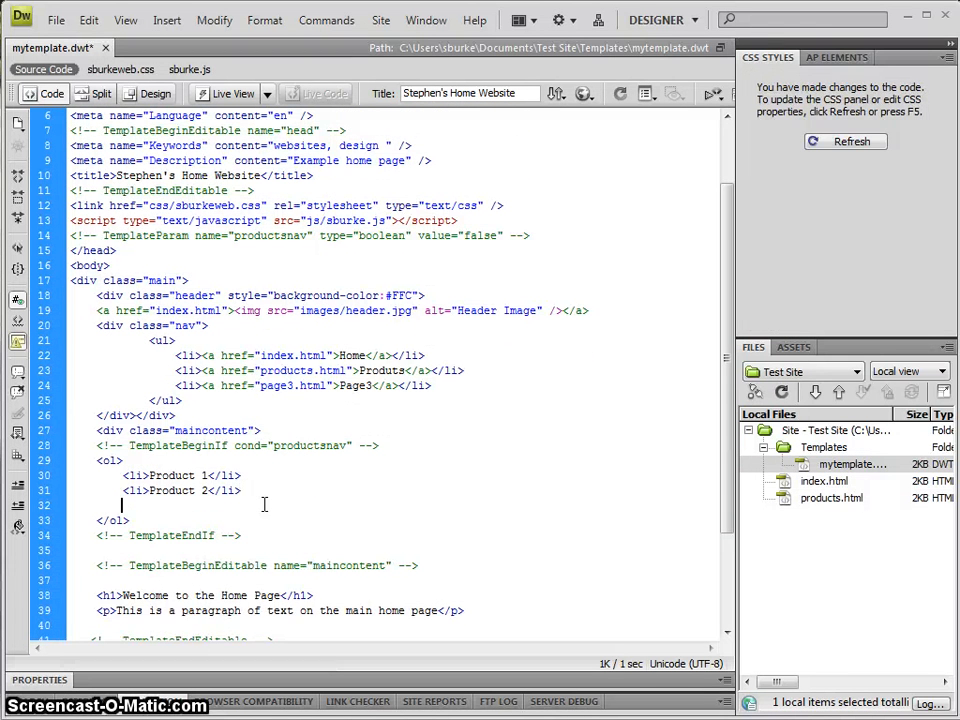
{"action": "type", "text": "<li"}
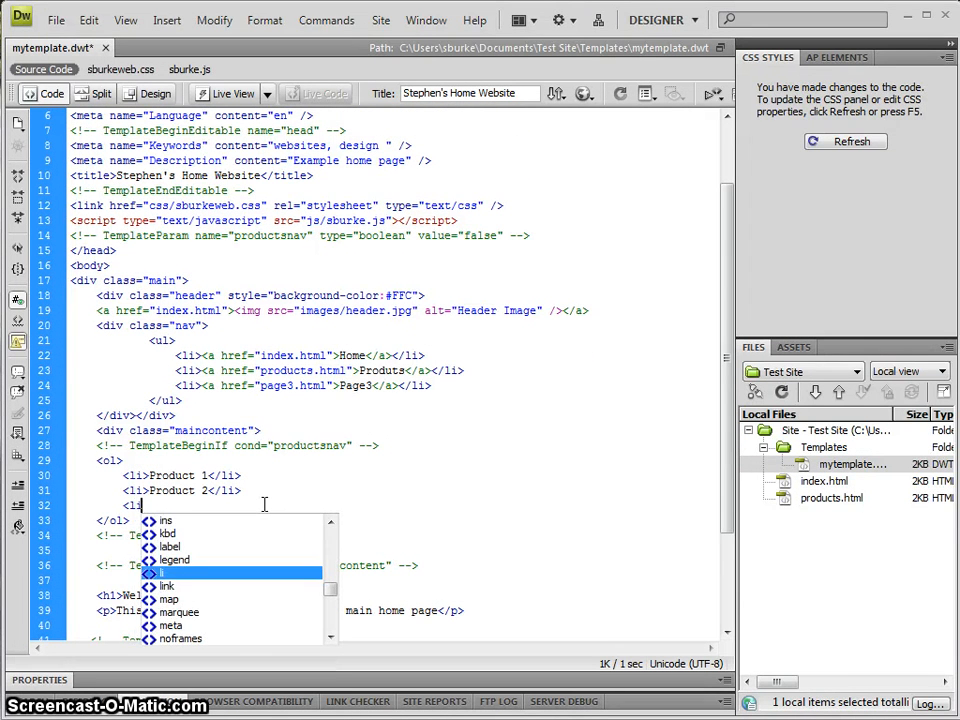
{"action": "type", "text": ">Produc"}
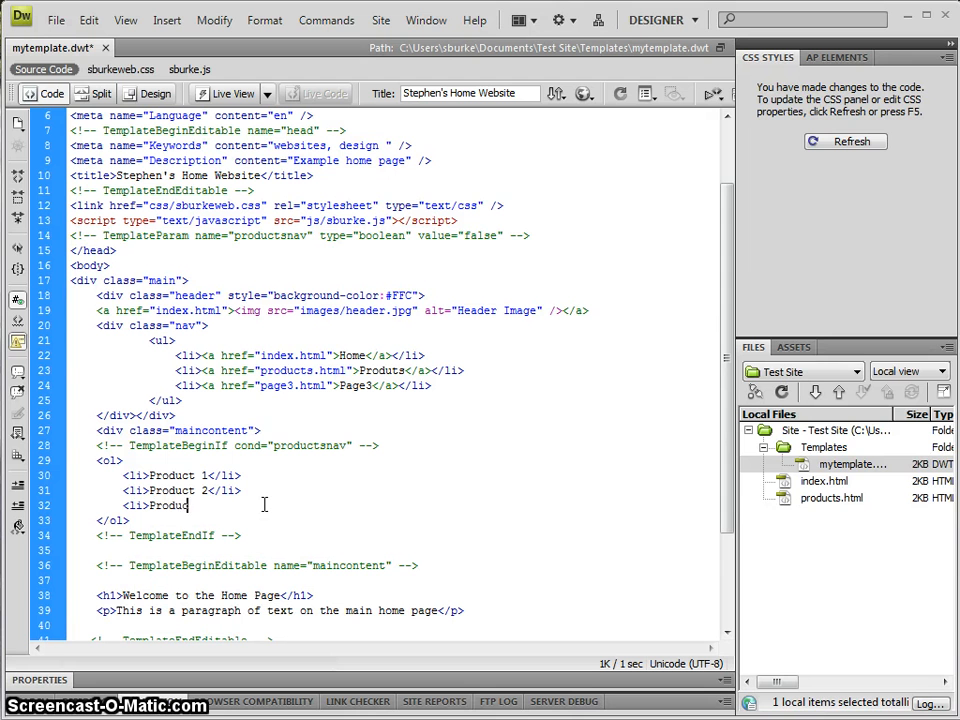
{"action": "type", "text": "t 3</li>"}
{"action": "key", "text": "ctrl+s"}
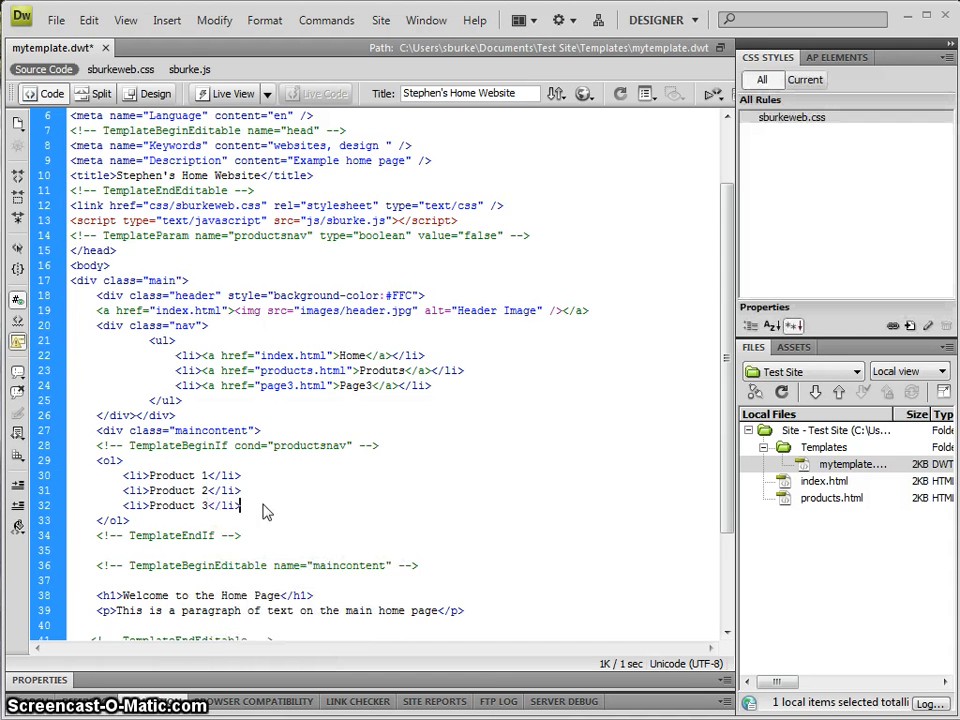
Step: Update the dependent pages from the template and close the update log
{"action": "left_click", "coordinate": [400, 457]}
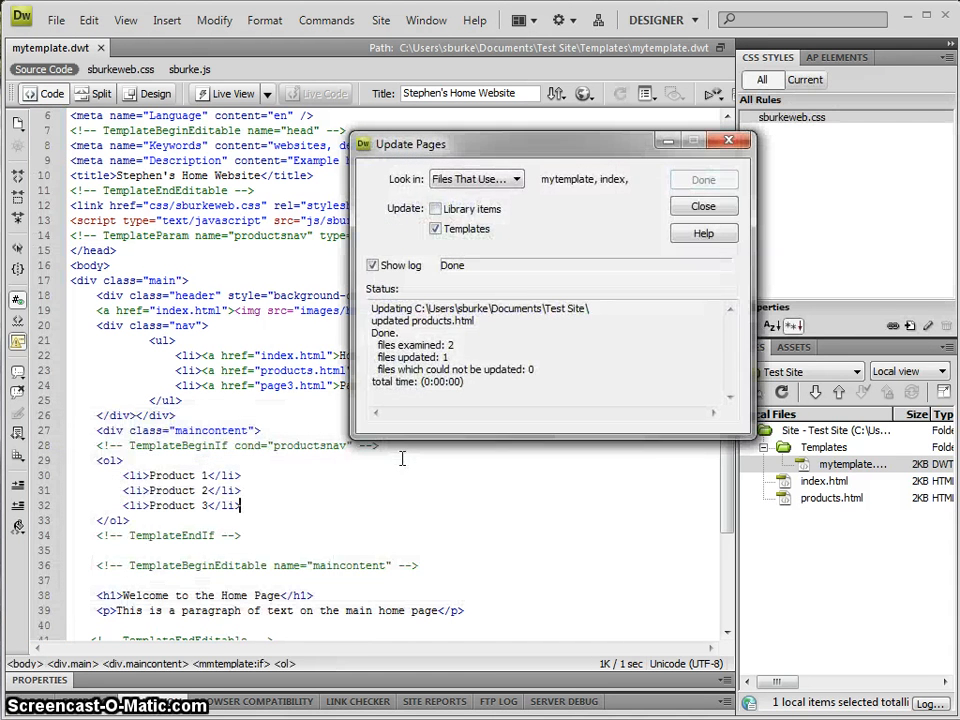
{"action": "left_click_drag", "start_coordinate": [378, 344], "coordinate": [509, 378]}
{"action": "left_click", "coordinate": [509, 378]}
{"action": "left_click_drag", "start_coordinate": [378, 344], "coordinate": [480, 372]}
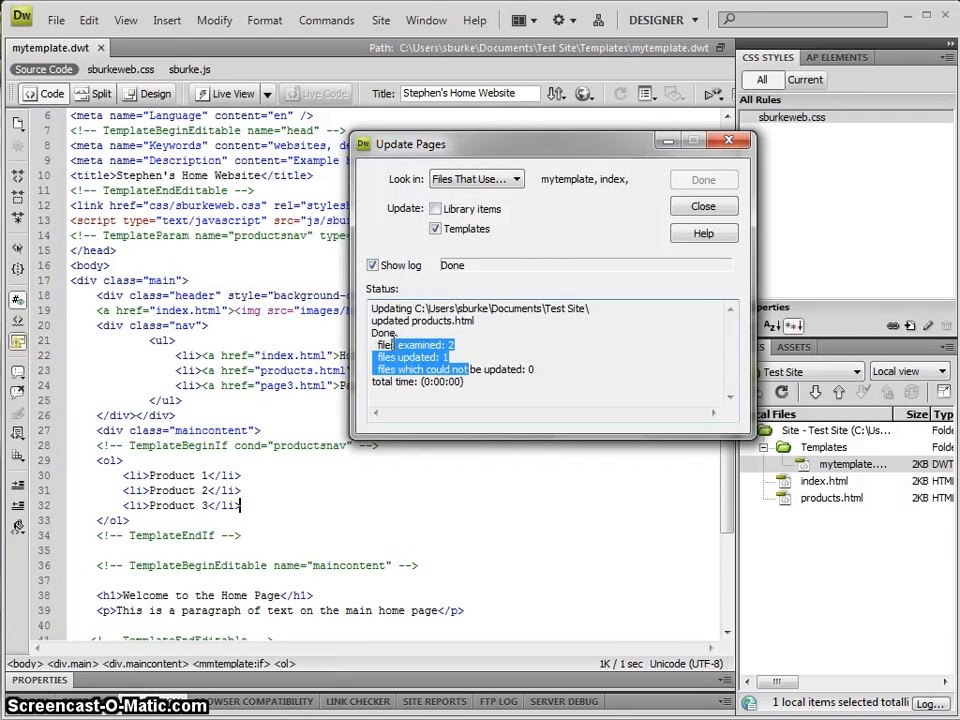
{"action": "double_click", "coordinate": [395, 345]}
{"action": "left_click", "coordinate": [510, 358]}
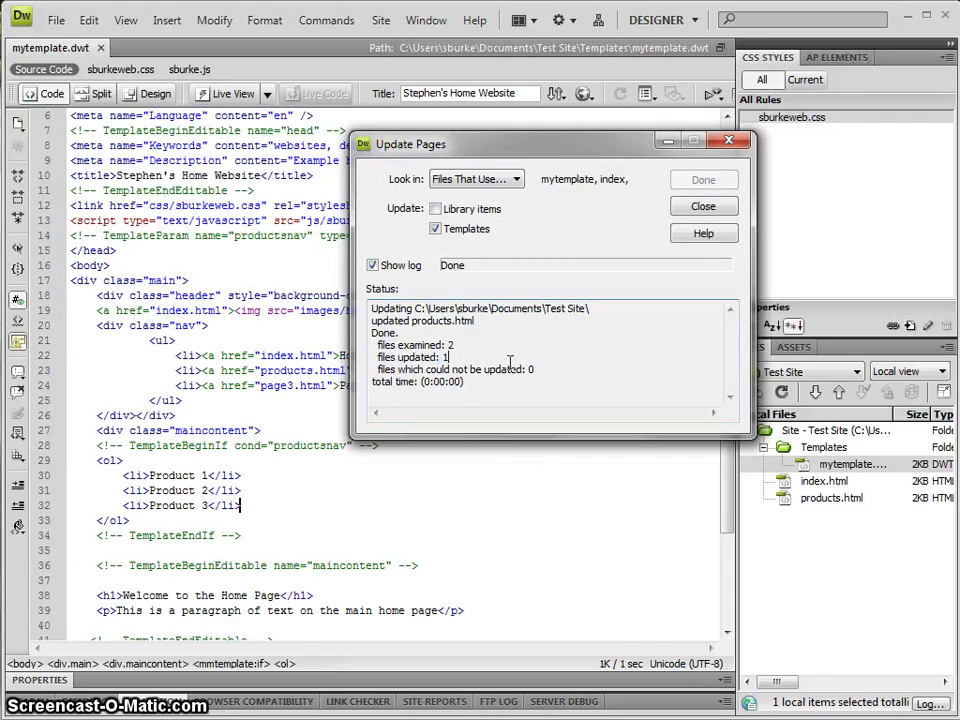
{"action": "left_click", "coordinate": [703, 206]}
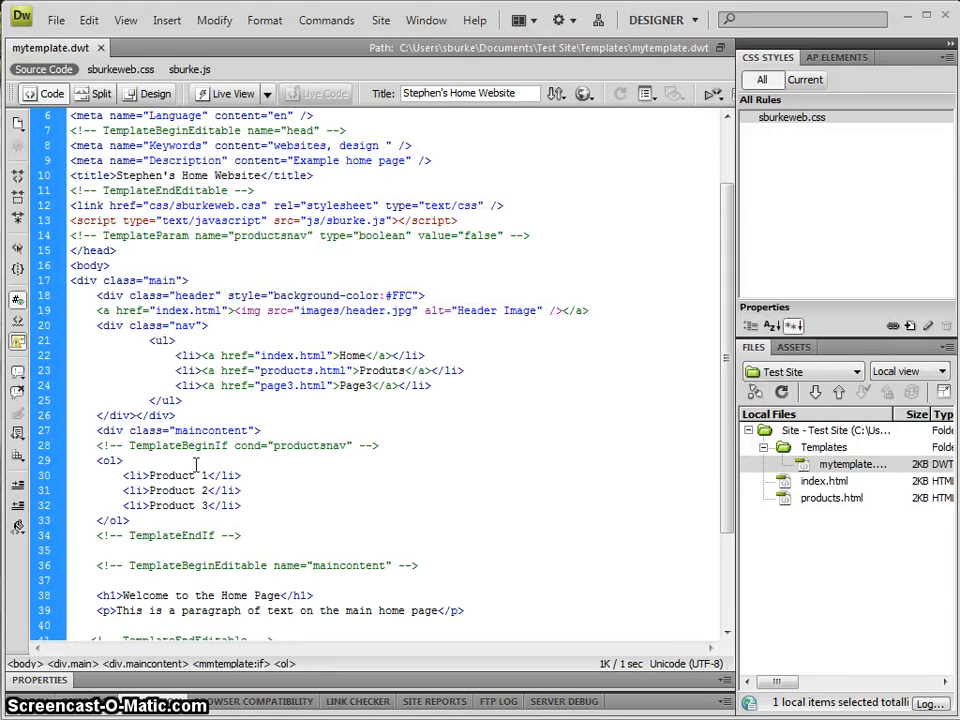
Step: Open products.html and confirm Products 1–3 in the rendered page and its code
{"action": "double_click", "coordinate": [832, 498]}
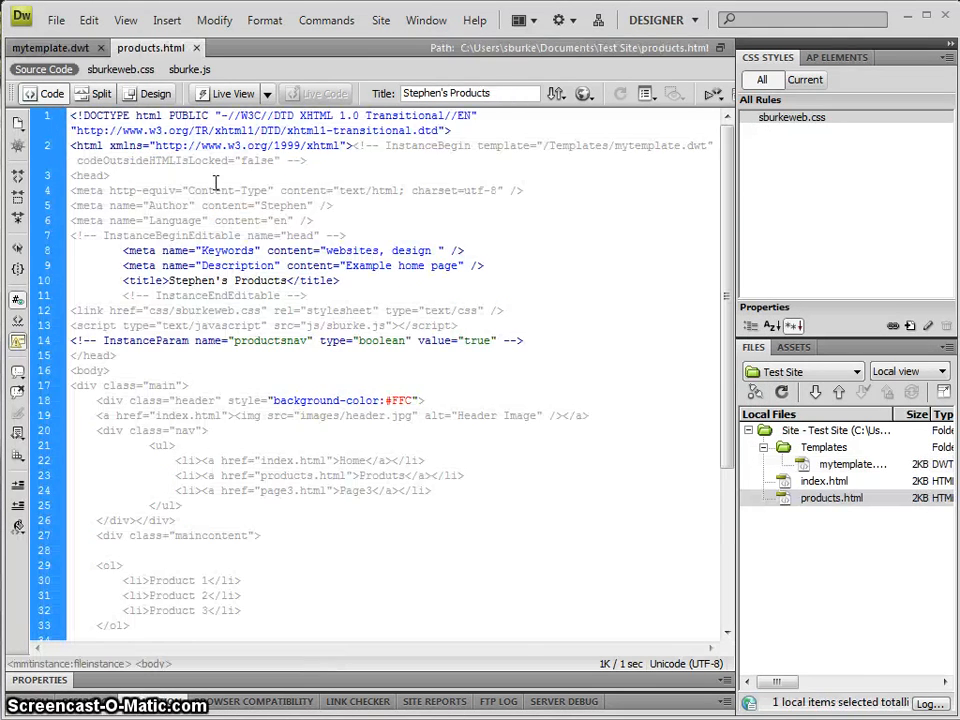
{"action": "left_click", "coordinate": [150, 93]}
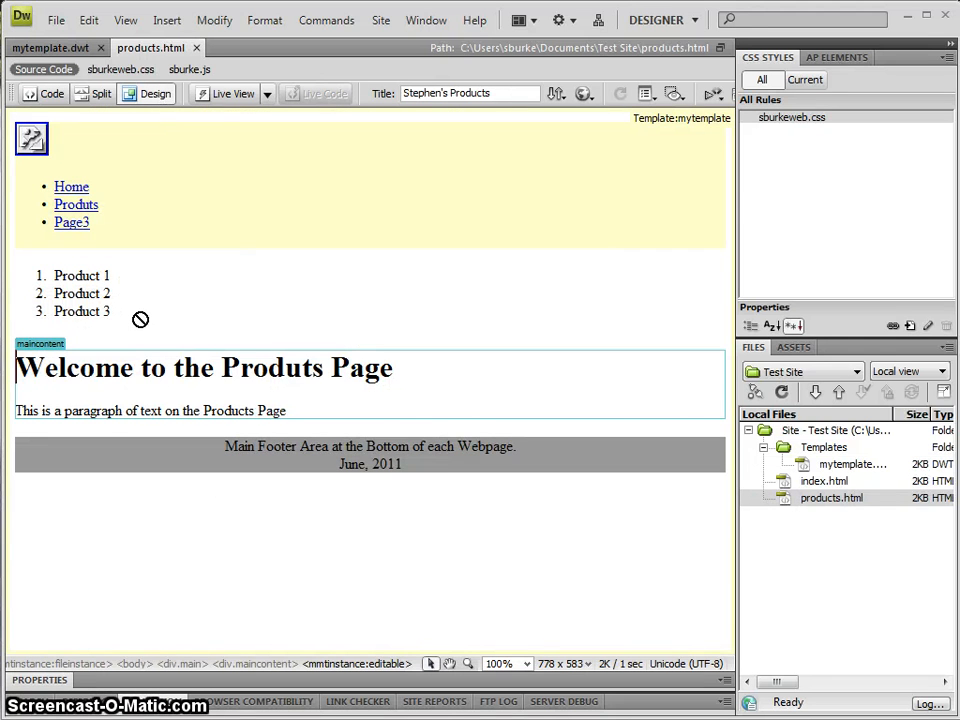
{"action": "left_click", "coordinate": [45, 93]}
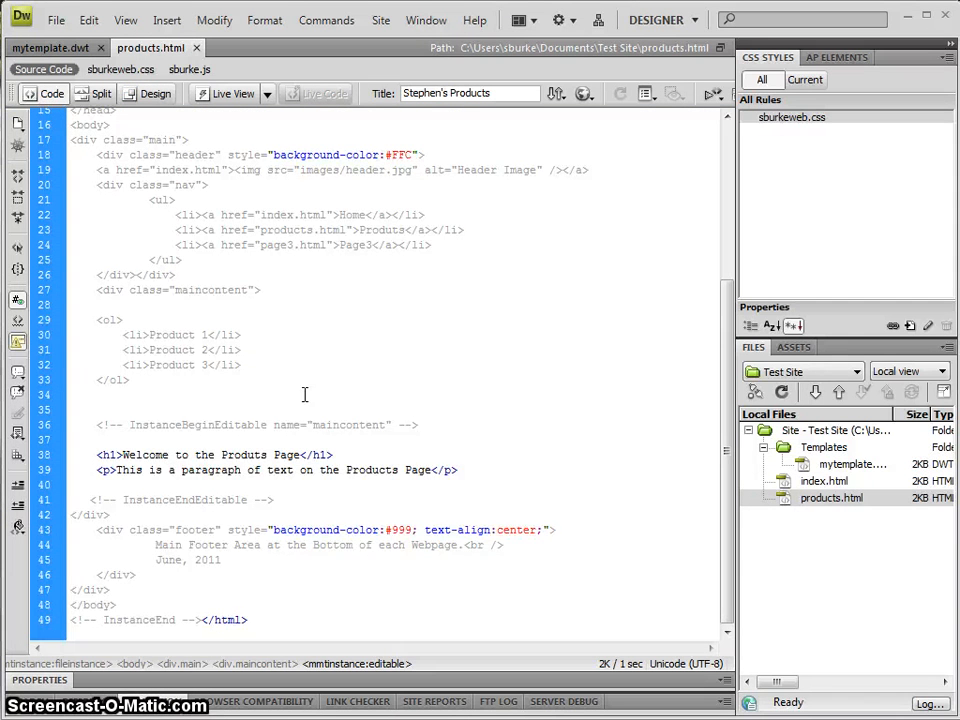
{"action": "left_click_drag", "start_coordinate": [158, 427], "coordinate": [395, 468]}
{"action": "left_click", "coordinate": [450, 469]}
{"action": "scroll", "coordinate": [380, 410], "scroll_direction": "up", "scroll_amount": 5}
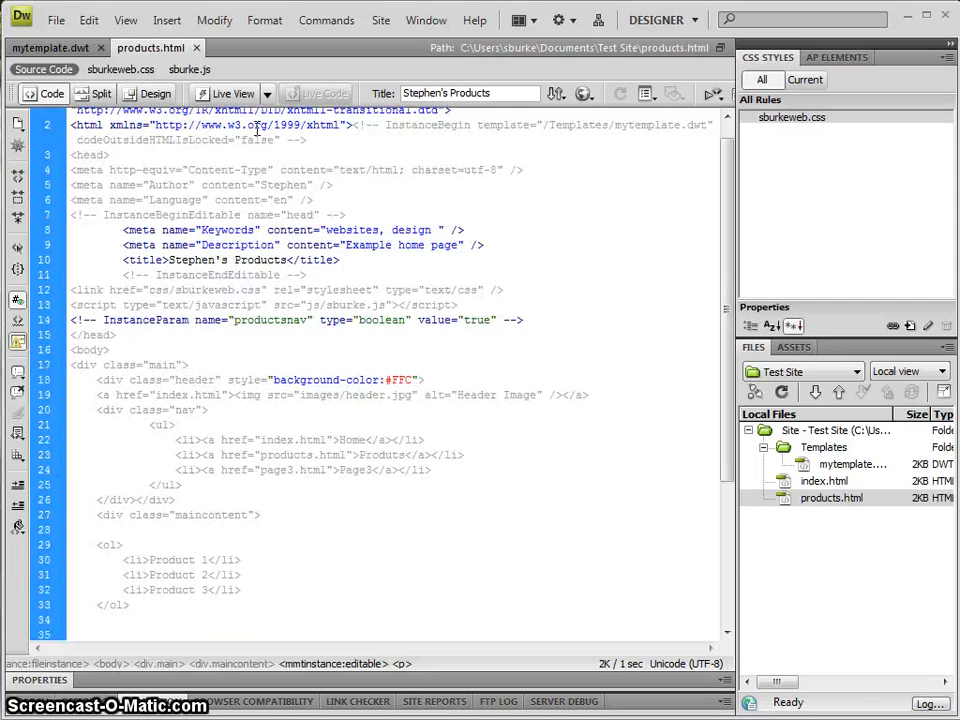
Step: Replace 'June, ' in the template footer with the &copy; entity so it reads © 2011, and save
{"action": "key", "text": "ctrl+w"}
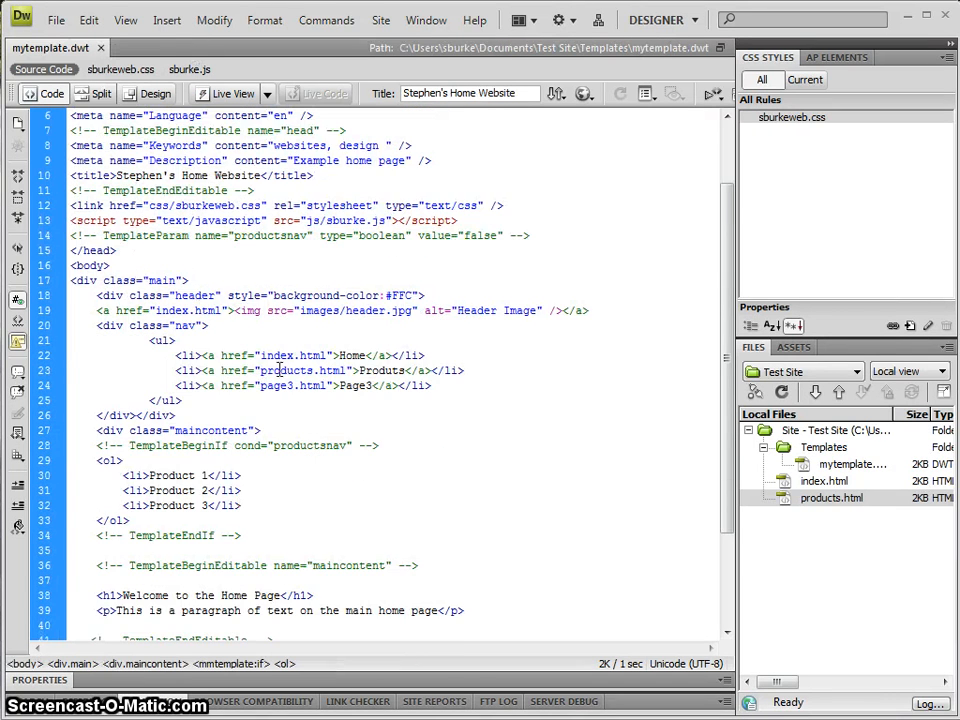
{"action": "scroll", "coordinate": [300, 450], "scroll_direction": "down", "scroll_amount": 4}
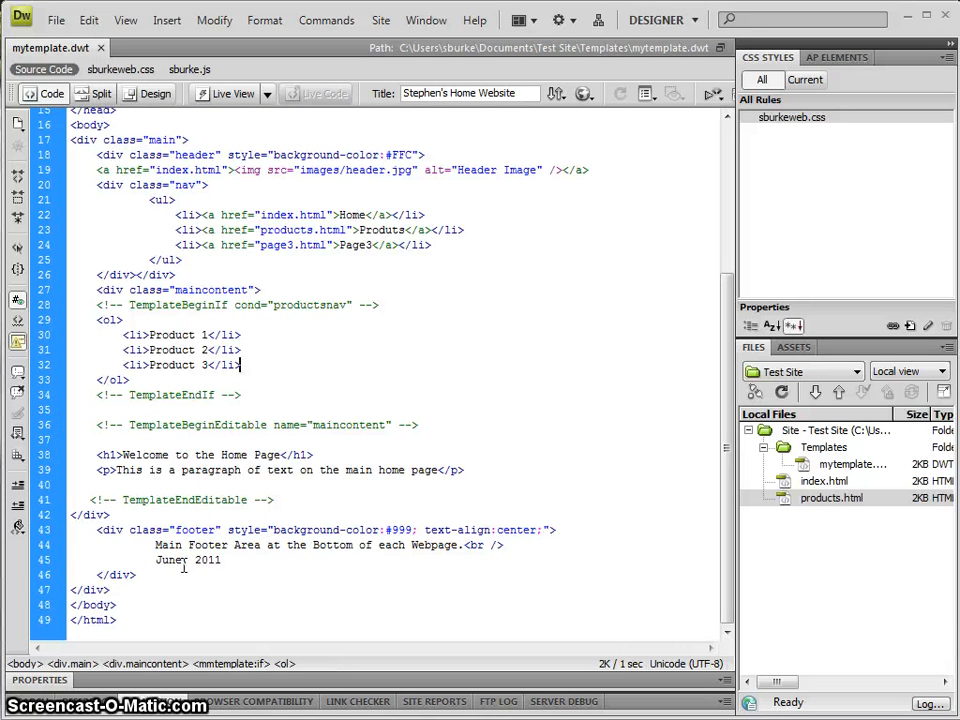
{"action": "left_click_drag", "start_coordinate": [194, 559], "coordinate": [156, 559]}
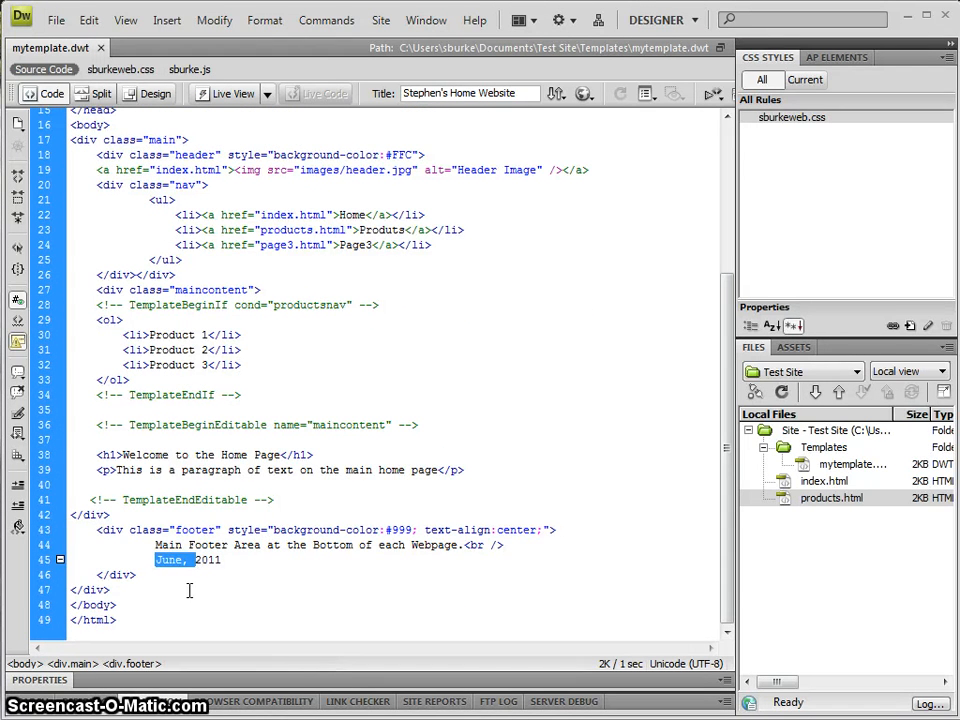
{"action": "type", "text": "&cop"}
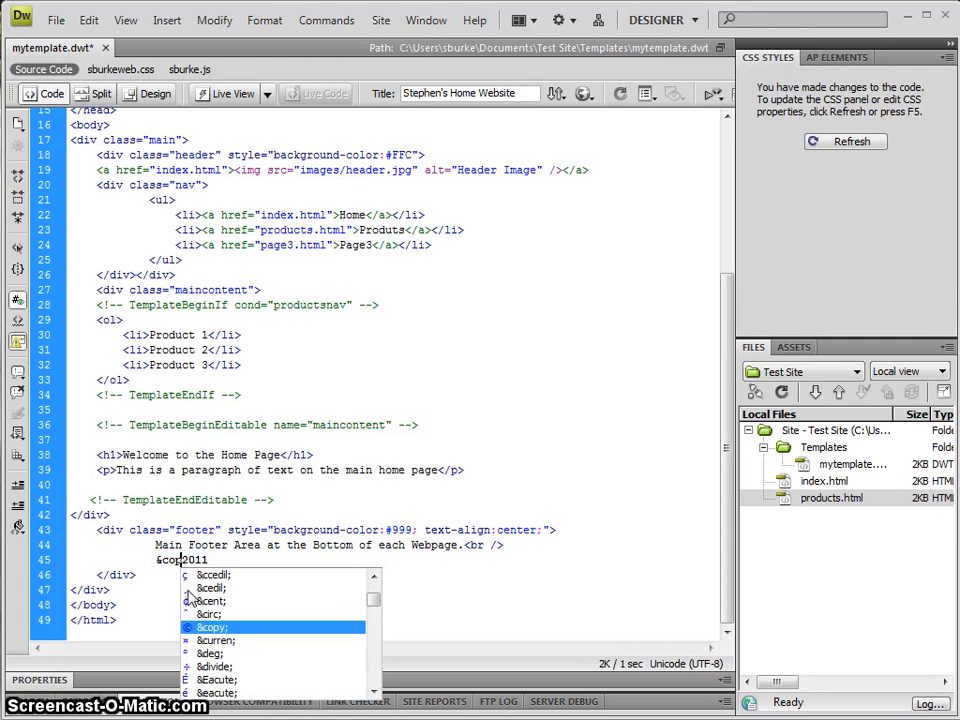
{"action": "key", "text": "Return"}
{"action": "key", "text": "ctrl+s"}
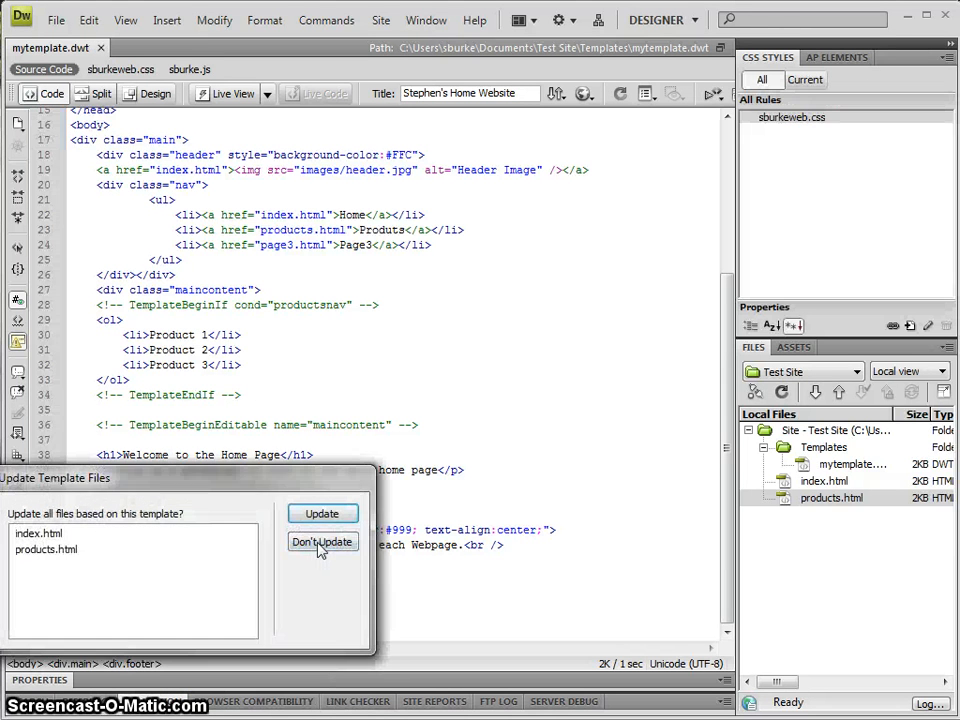
Step: Update all pages based on the template, dismiss the update log, and close mytemplate.dwt
{"action": "left_click_drag", "start_coordinate": [222, 475], "coordinate": [351, 267]}
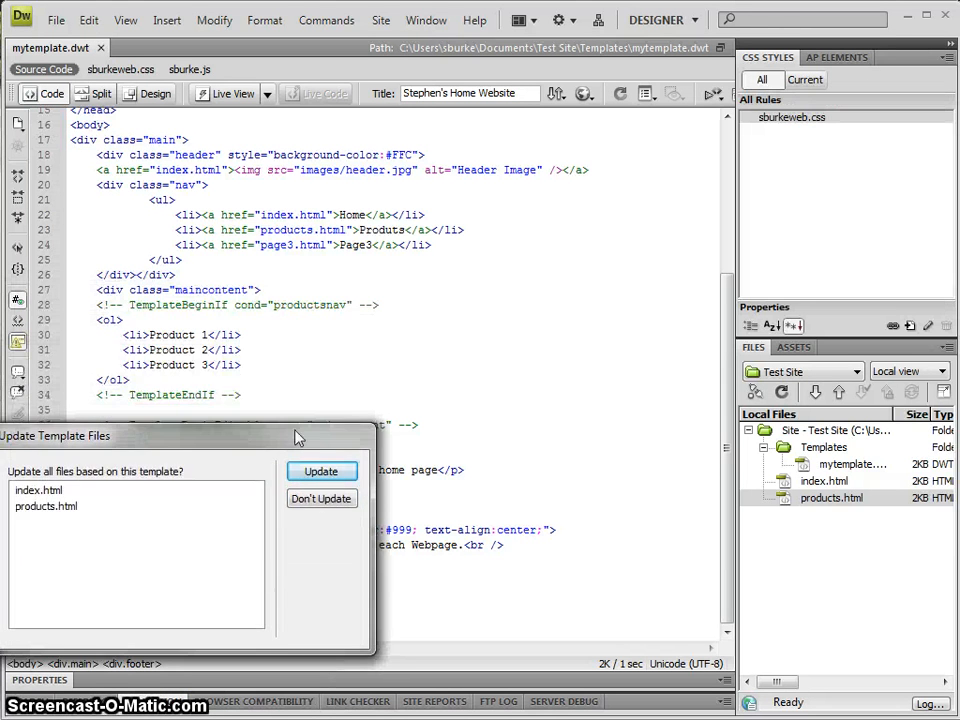
{"action": "left_click", "coordinate": [455, 306]}
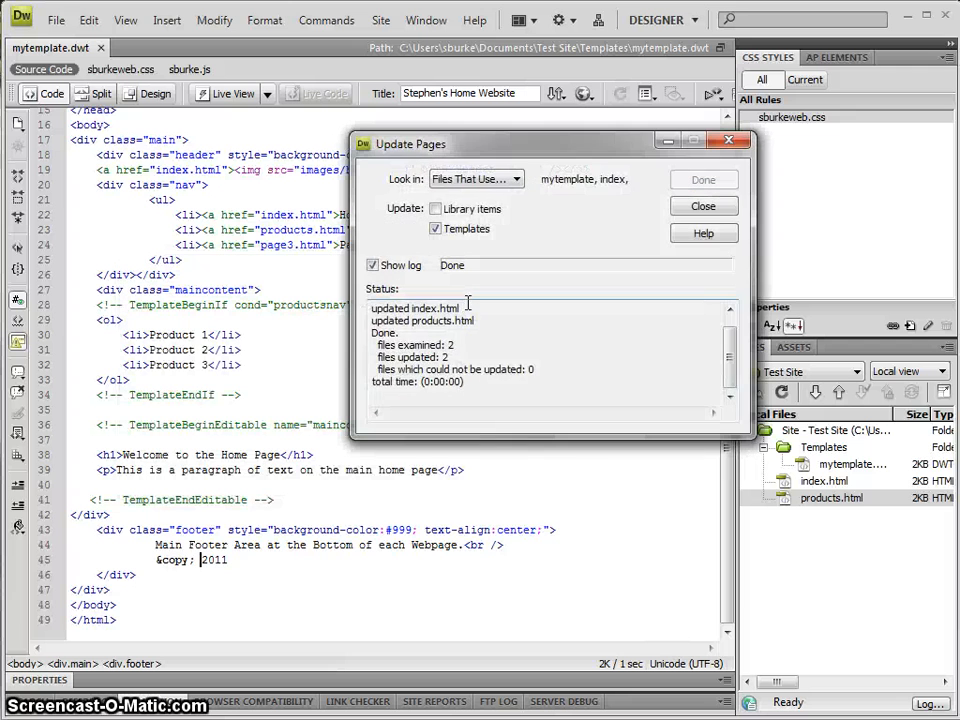
{"action": "left_click_drag", "start_coordinate": [378, 345], "coordinate": [507, 382]}
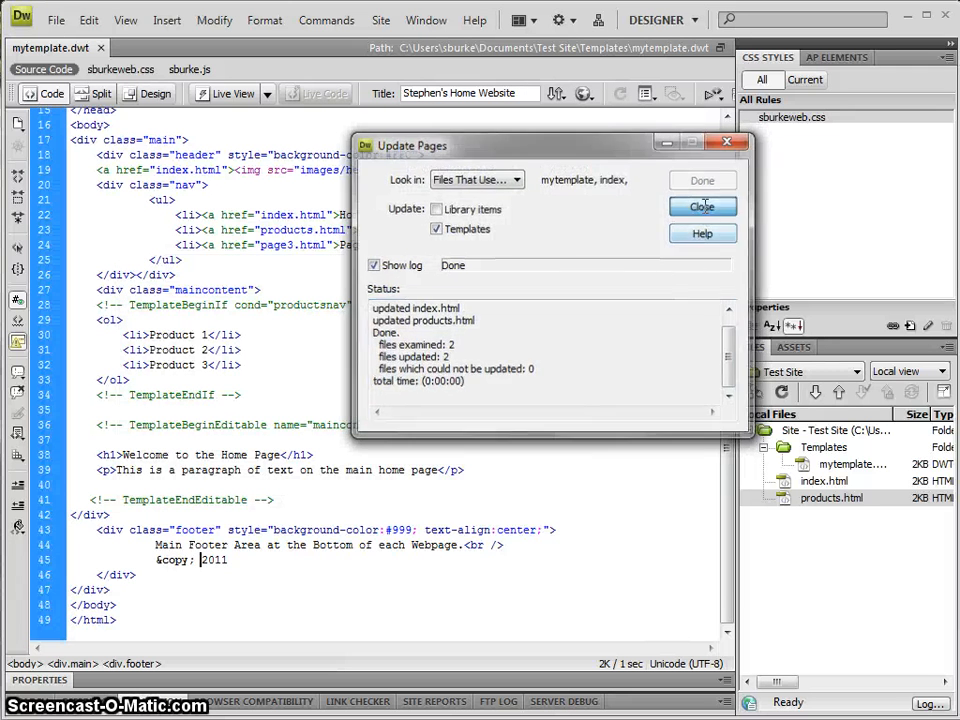
{"action": "left_click", "coordinate": [703, 206]}
{"action": "left_click_drag", "start_coordinate": [110, 514], "coordinate": [229, 544]}
{"action": "left_click", "coordinate": [278, 559]}
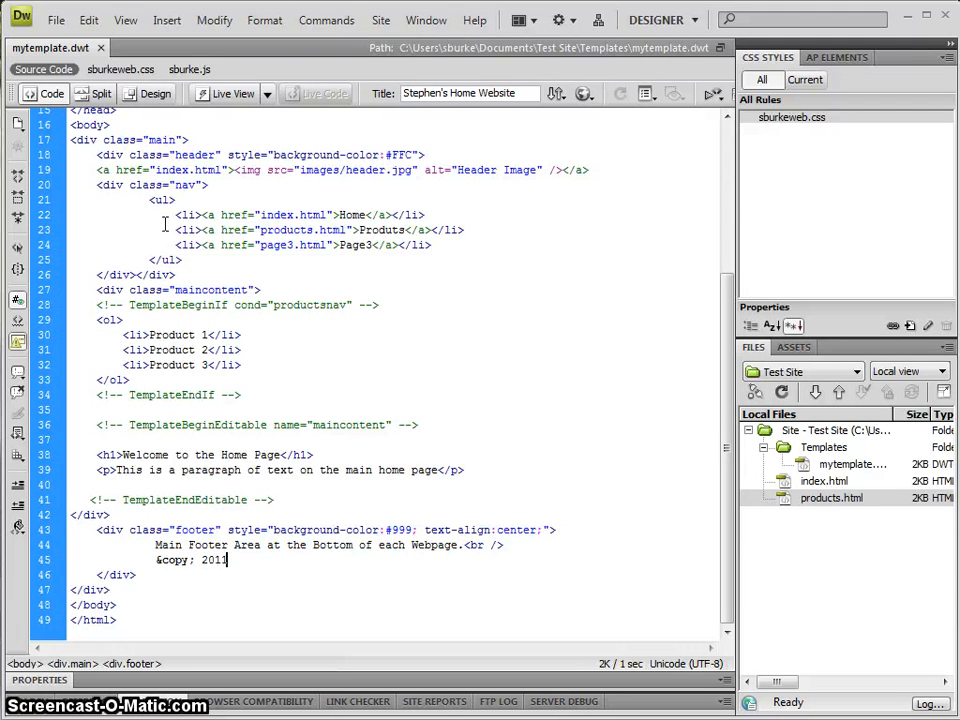
{"action": "left_click", "coordinate": [100, 47]}
Step: Reopen index.html in Design view, then products.html and mytemplate.dwt from the Files panel
{"action": "double_click", "coordinate": [824, 481]}
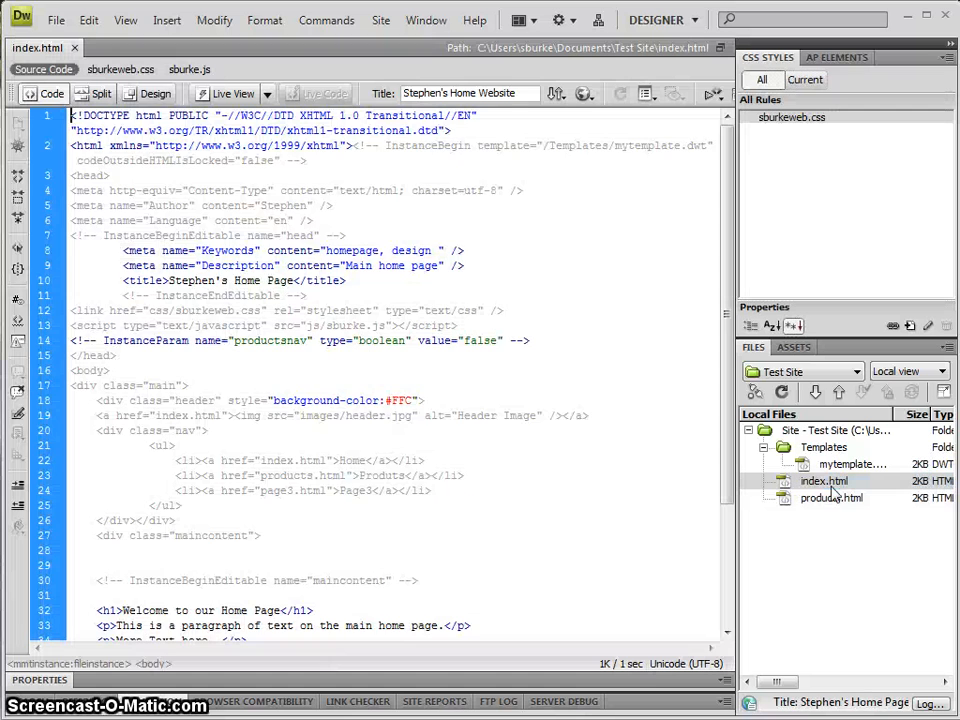
{"action": "left_click", "coordinate": [148, 93]}
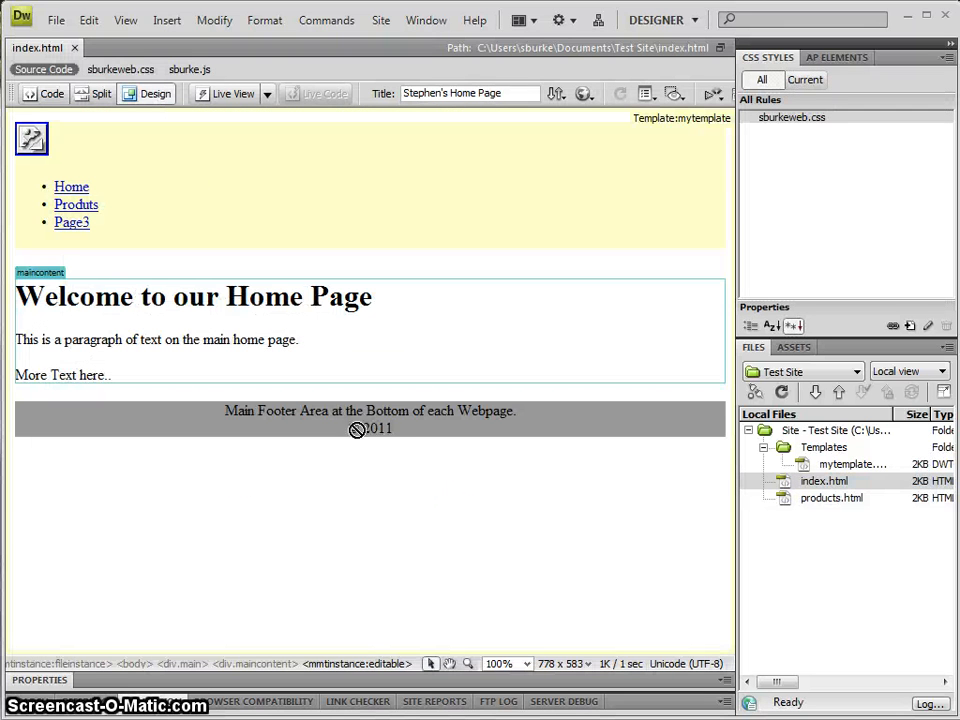
{"action": "double_click", "coordinate": [831, 498]}
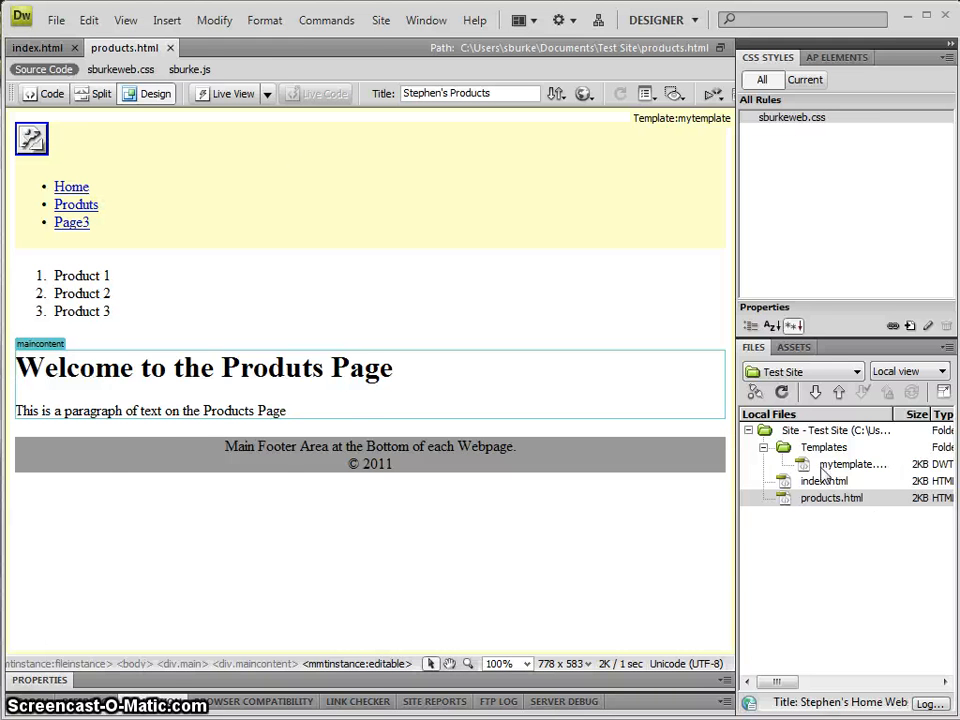
{"action": "double_click", "coordinate": [840, 464]}
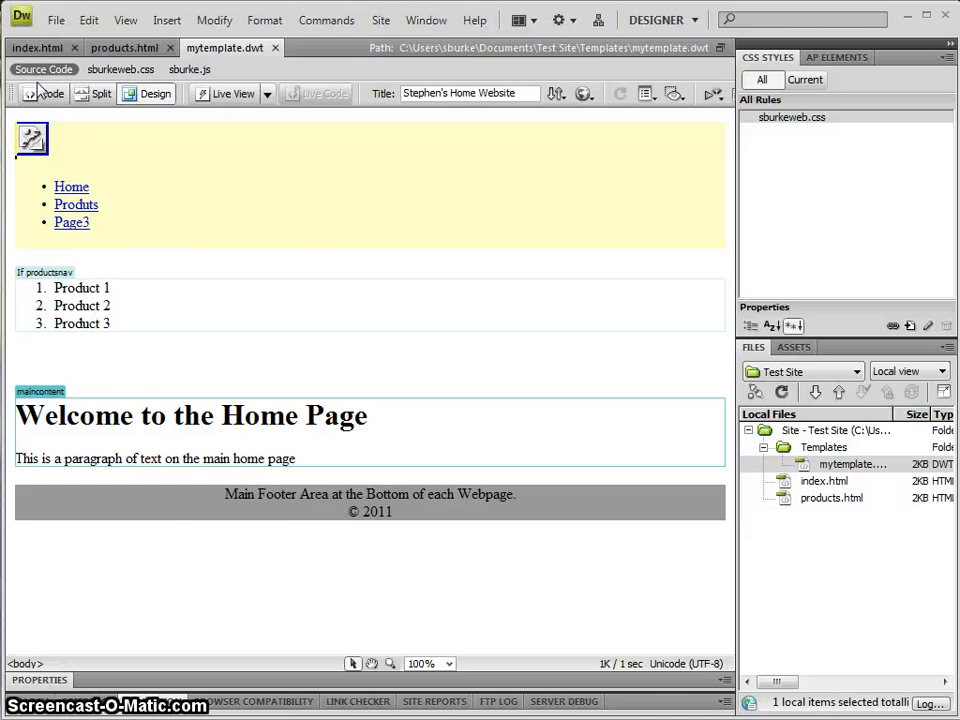
Step: Show the template source and highlight the productsnav TemplateParam line and its optional region
{"action": "left_click", "coordinate": [40, 93]}
{"action": "mouse_move", "coordinate": [104, 220]}
{"action": "left_mouse_down"}
{"action": "mouse_move", "coordinate": [346, 220]}
{"action": "mouse_move", "coordinate": [385, 275]}
{"action": "left_mouse_up"}
{"action": "mouse_move", "coordinate": [130, 327]}
{"action": "left_mouse_down"}
{"action": "mouse_move", "coordinate": [530, 326]}
{"action": "mouse_move", "coordinate": [157, 326]}
{"action": "mouse_move", "coordinate": [72, 312]}
{"action": "mouse_move", "coordinate": [72, 326]}
{"action": "left_mouse_up"}
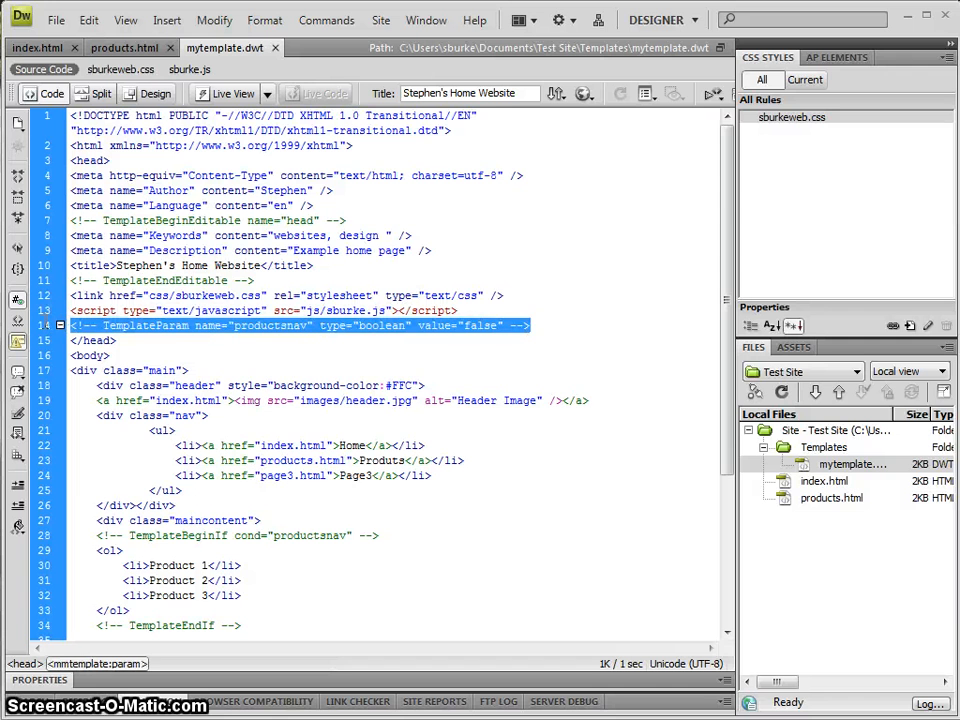
{"action": "scroll", "coordinate": [185, 377], "scroll_direction": "down", "scroll_amount": 1}
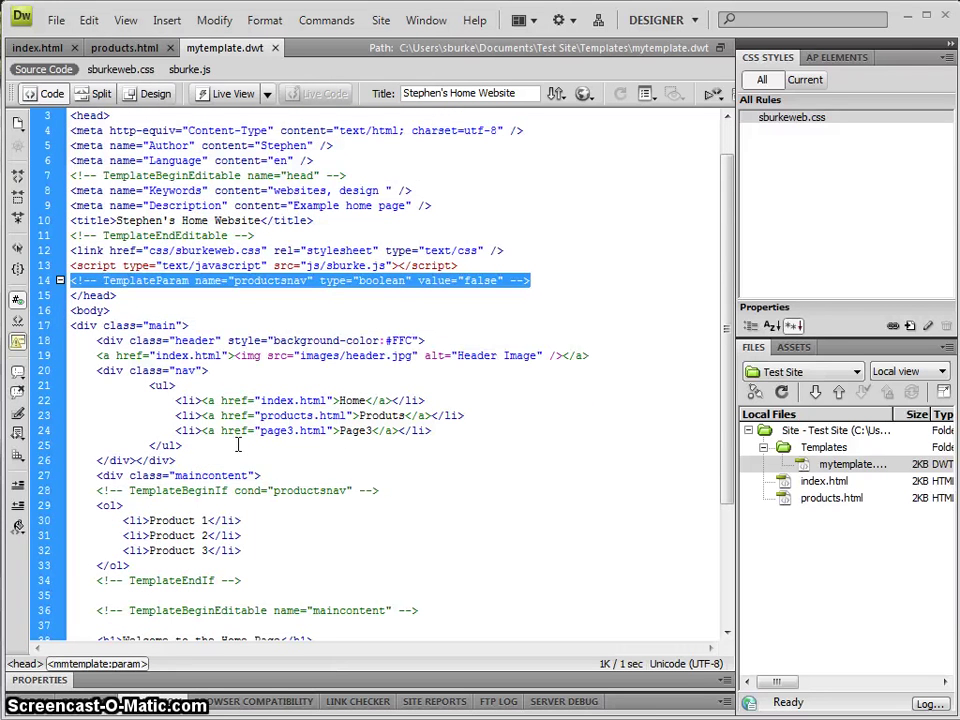
{"action": "left_click", "coordinate": [235, 578]}
{"action": "scroll", "coordinate": [270, 449], "scroll_direction": "down", "scroll_amount": 3}
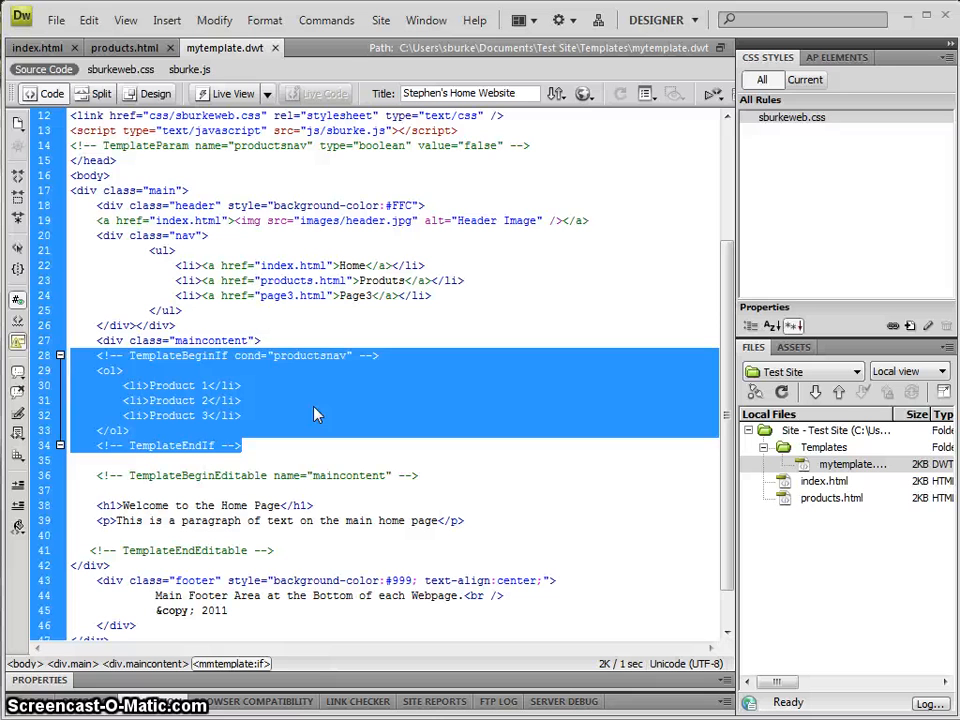
Step: Highlight the TemplateBeginIf block holding the Product 1–3 list, then clear the selection
{"action": "left_click", "coordinate": [243, 445]}
{"action": "left_click_drag", "start_coordinate": [243, 445], "coordinate": [60, 356]}
{"action": "left_click", "coordinate": [259, 420]}
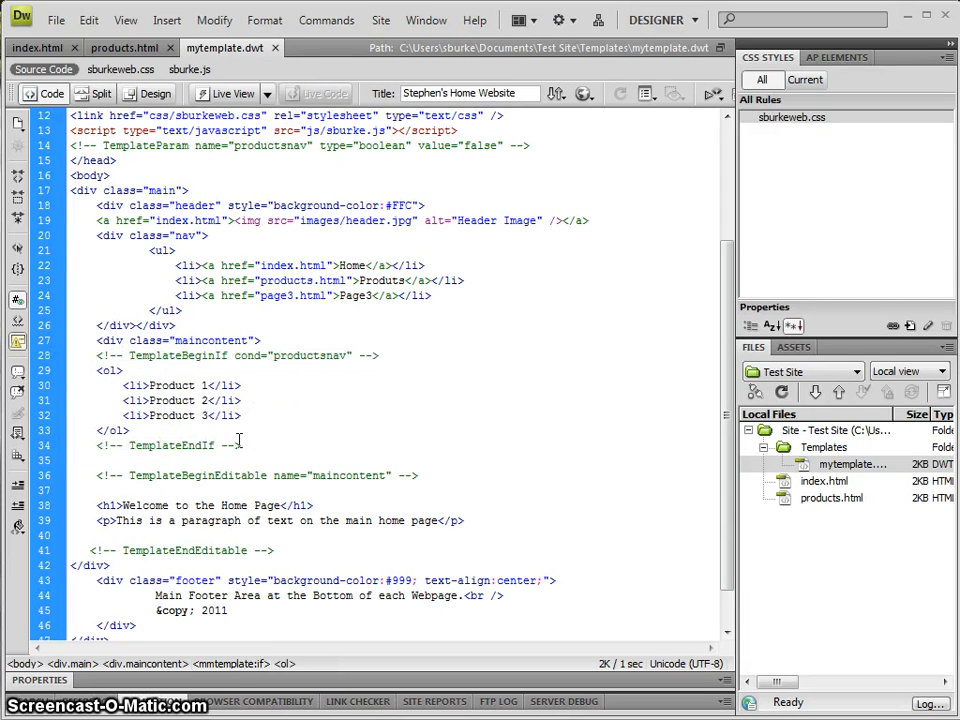
{"action": "left_click_drag", "start_coordinate": [242, 445], "coordinate": [97, 355]}
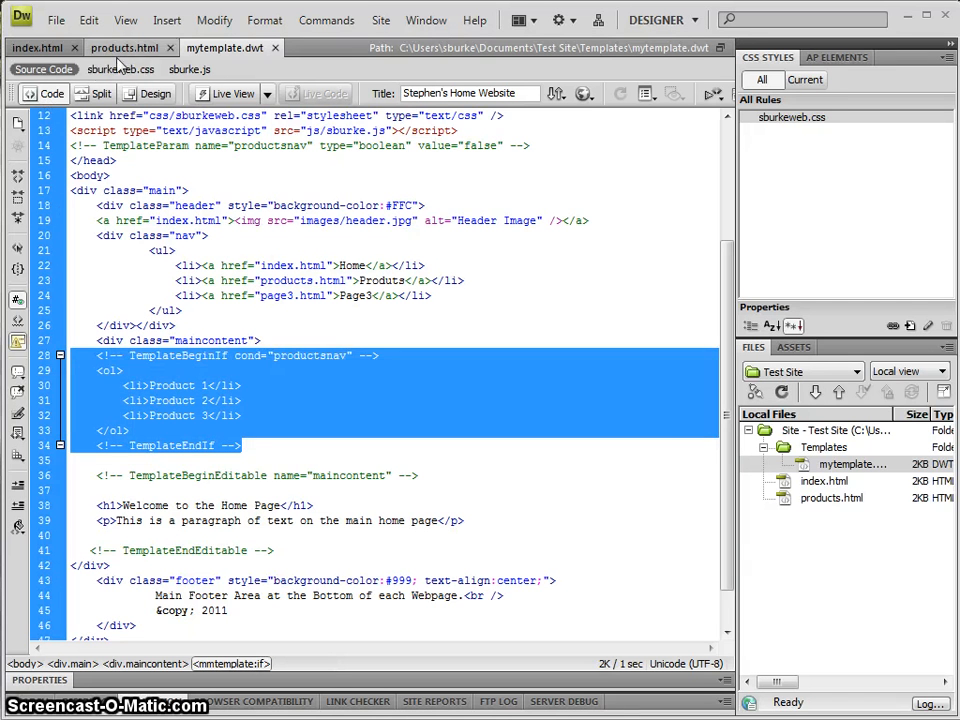
{"action": "left_click", "coordinate": [245, 242]}
{"action": "scroll", "coordinate": [245, 242], "scroll_direction": "up", "scroll_amount": 4}
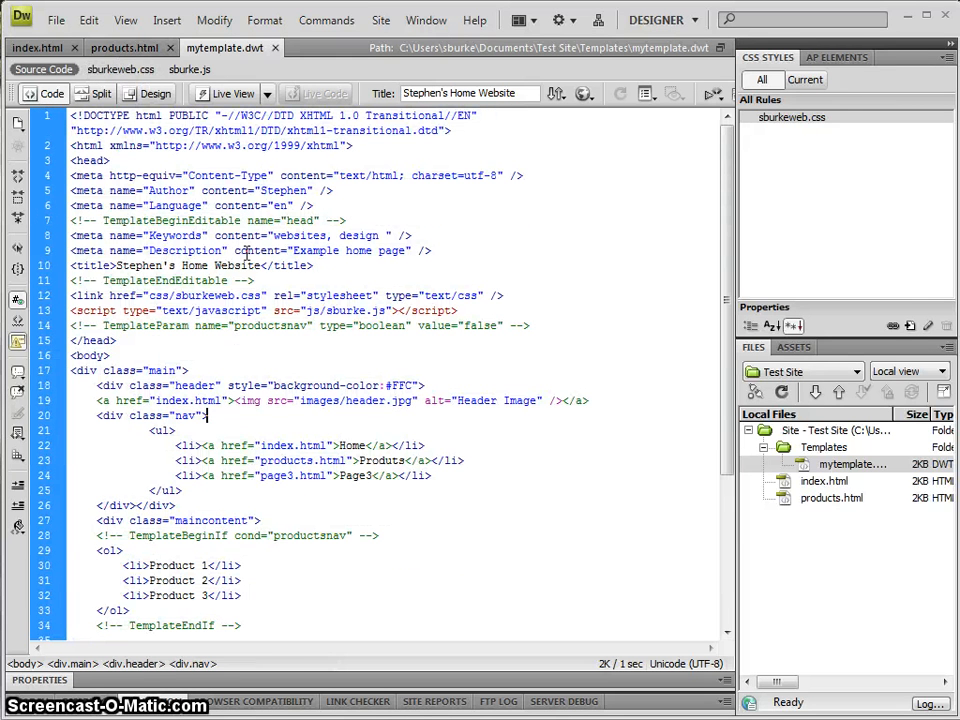